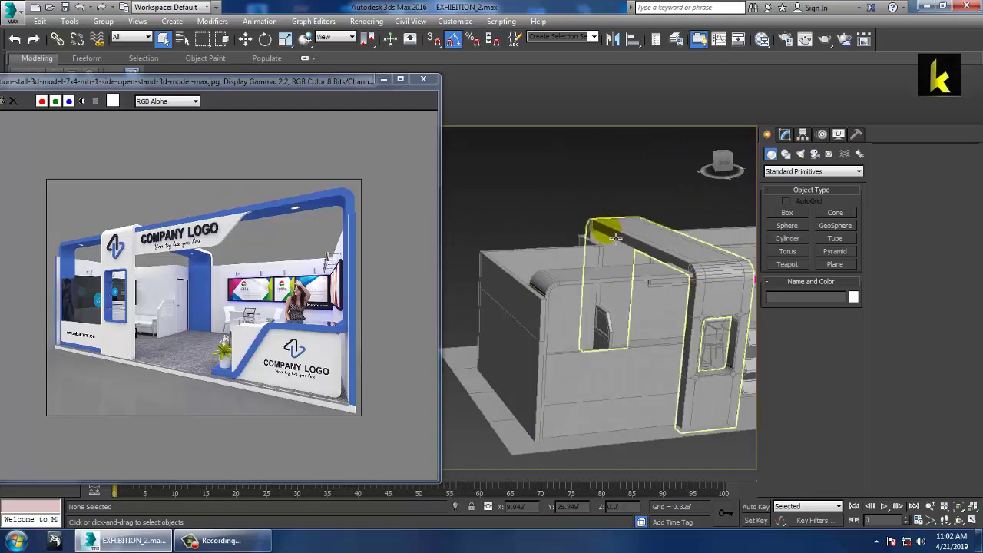
Examine the seating area in the reference image and the matching floor area of the booth in top view.
click(164, 324)
scroll(165, 324, up, 1)
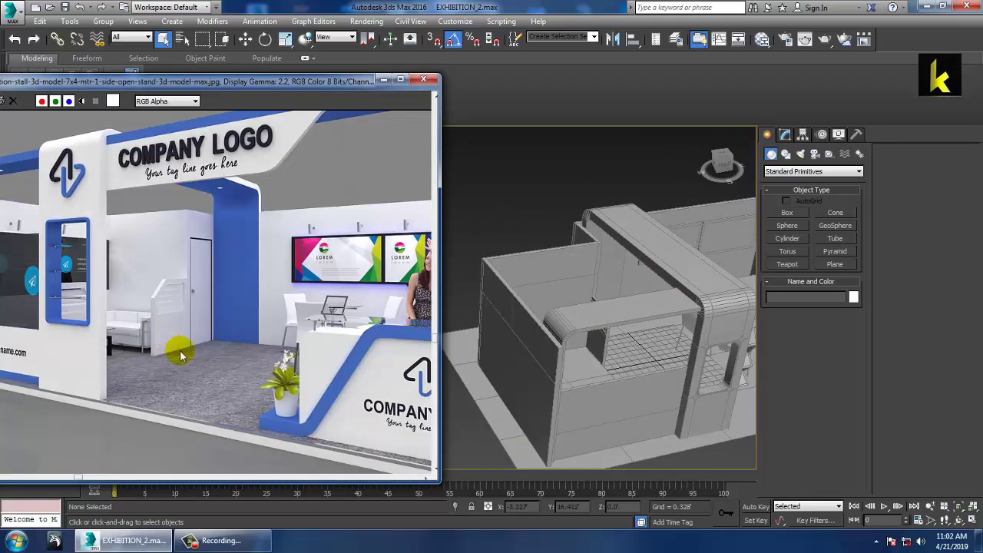
middle_drag(600, 333, 568, 331)
key(alt+w)
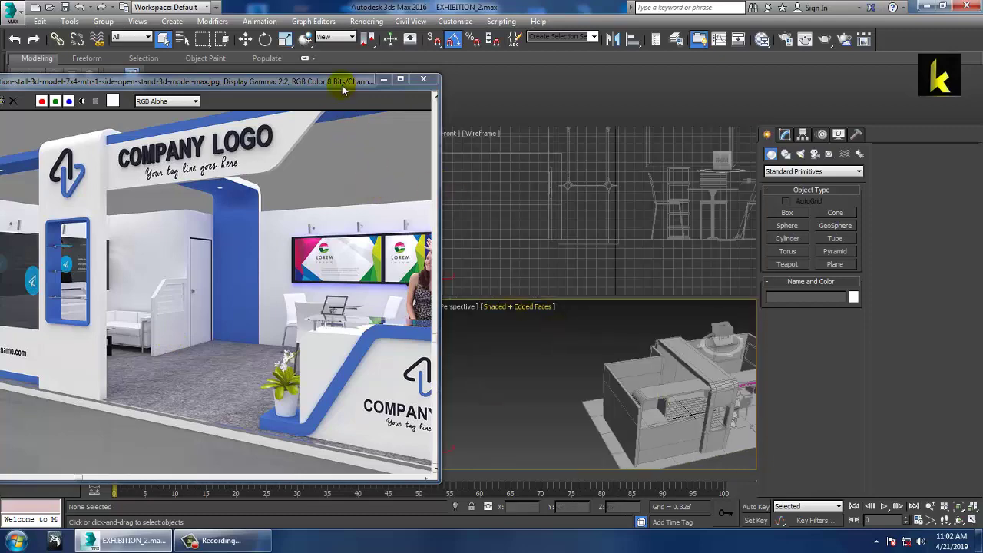
drag(343, 84, 218, 80)
middle_click(390, 220)
key(alt+w)
middle_drag(614, 258, 693, 235)
scroll(692, 235, down, 2)
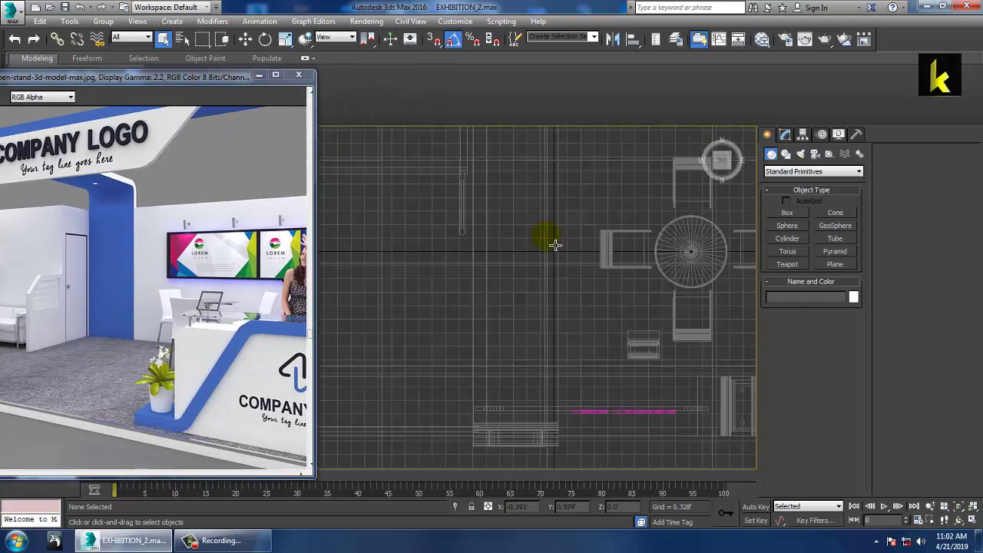
middle_drag(564, 263, 695, 287)
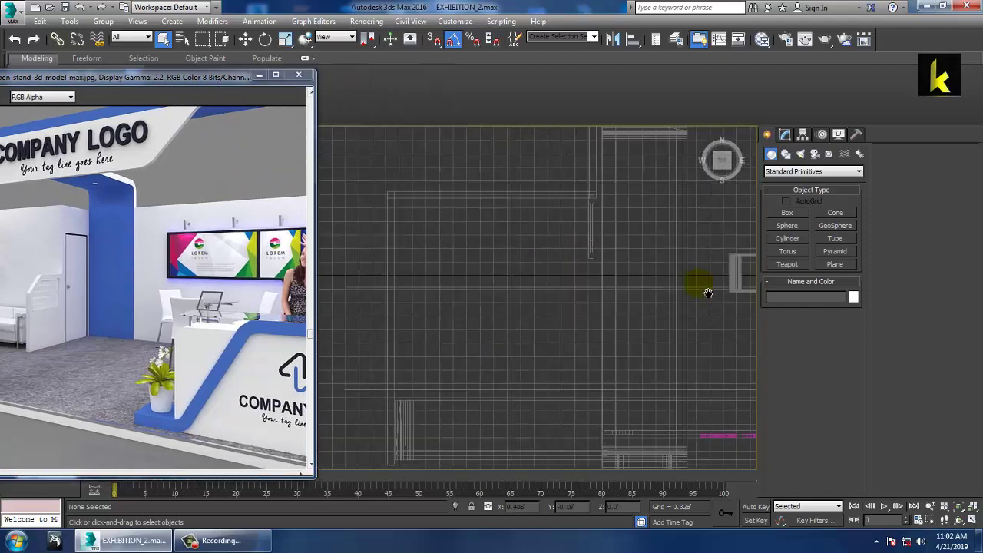
Draw a chamfer box for the sofa base in the booth's back corner, about 1.09' long, 3.8' wide, 0.22' high, with a 0.075' fillet.
click(799, 172)
click(805, 191)
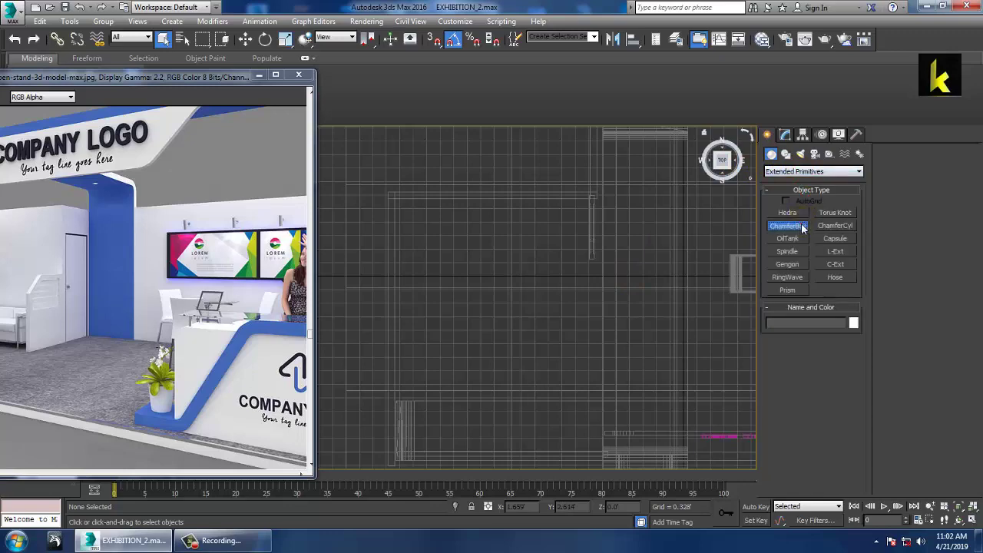
click(788, 226)
drag(154, 79, 230, 63)
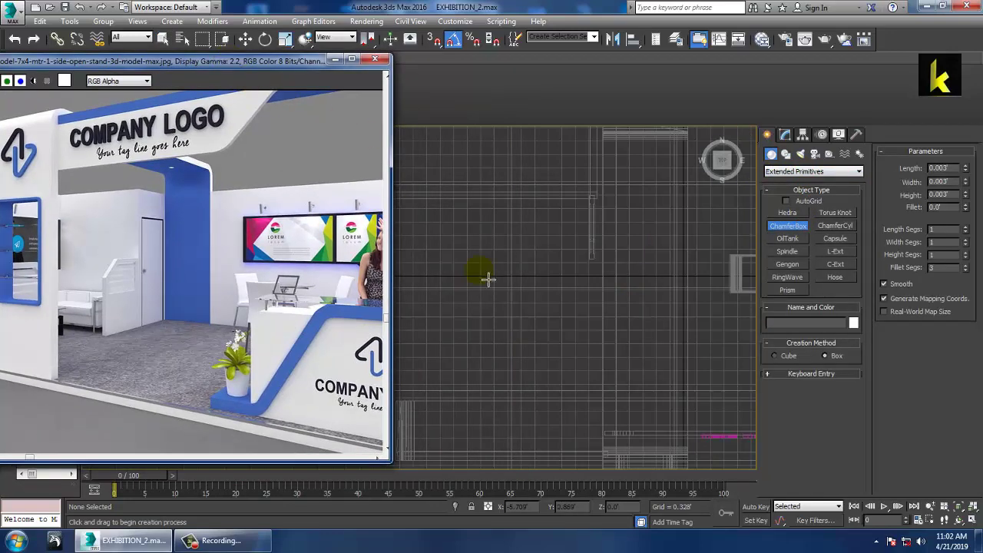
middle_drag(594, 286, 656, 290)
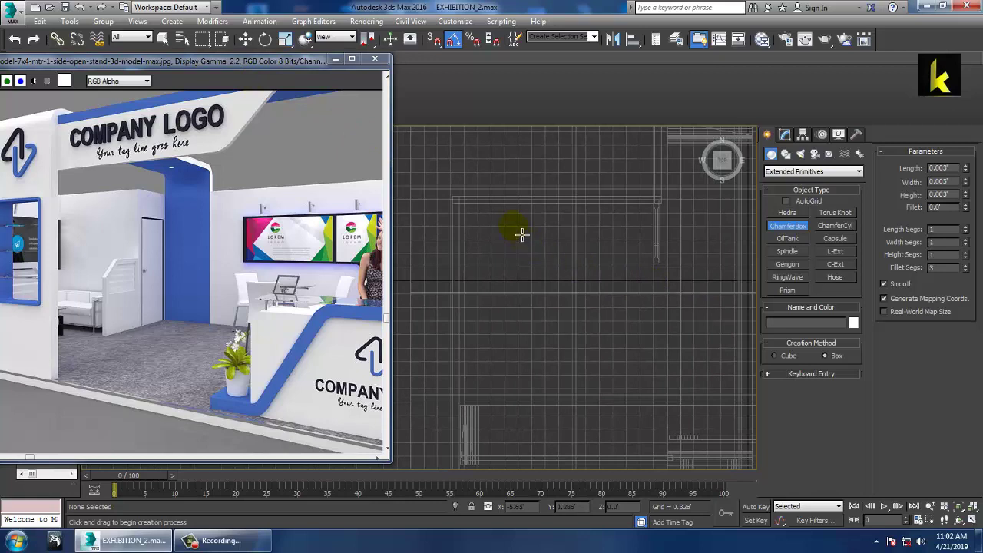
drag(484, 221, 640, 268)
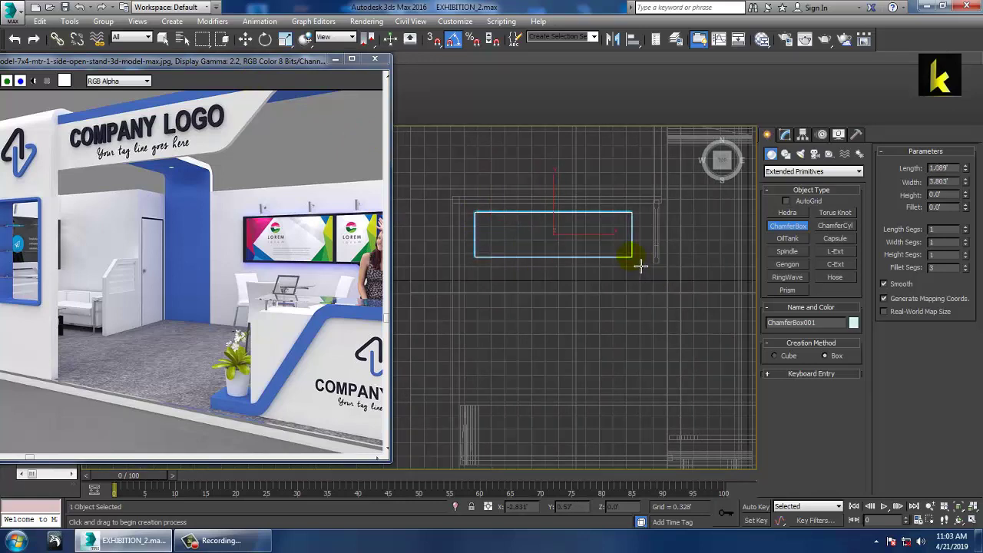
click(639, 254)
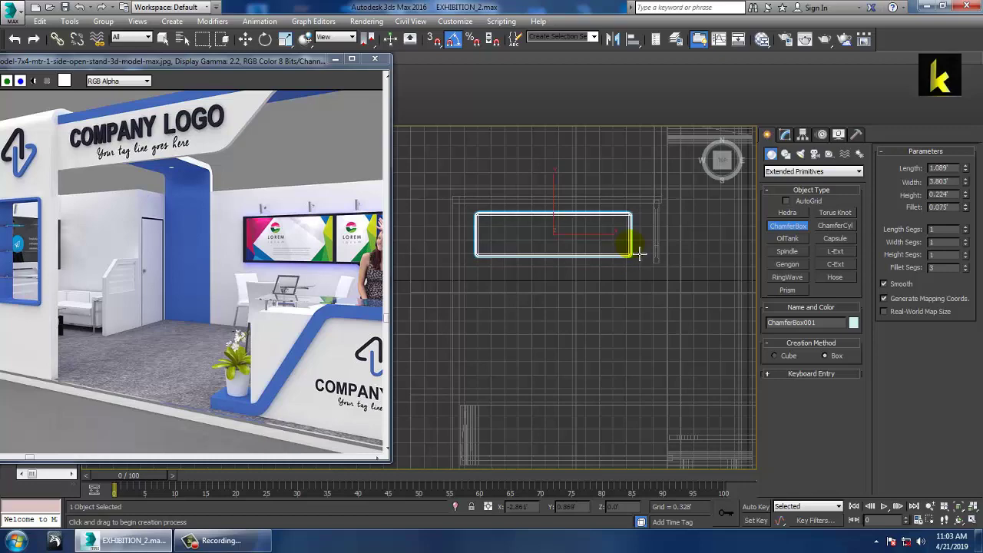
Scale the sofa base's height to about 111.5% and raise it to Z about 0.12'.
key(w)
key(alt+w)
middle_click(643, 324)
key(alt+w)
alt+middle_drag(643, 325, 606, 327)
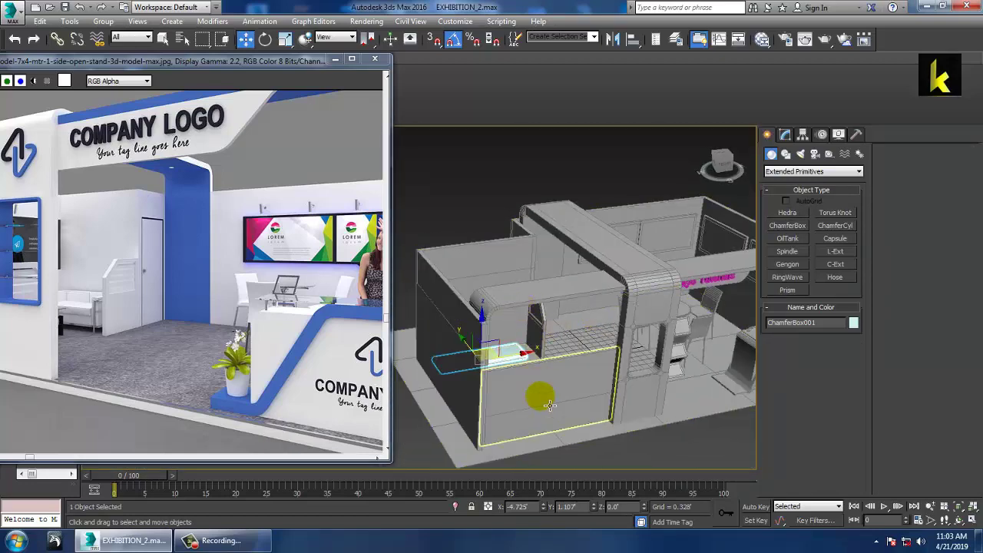
click(534, 369)
alt+middle_drag(569, 353, 535, 348)
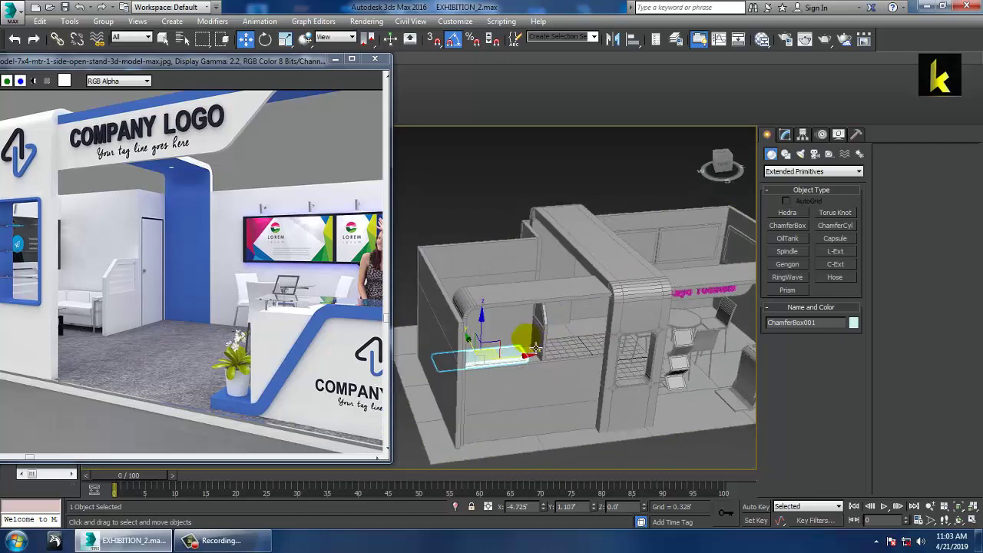
scroll(530, 355, up, 10)
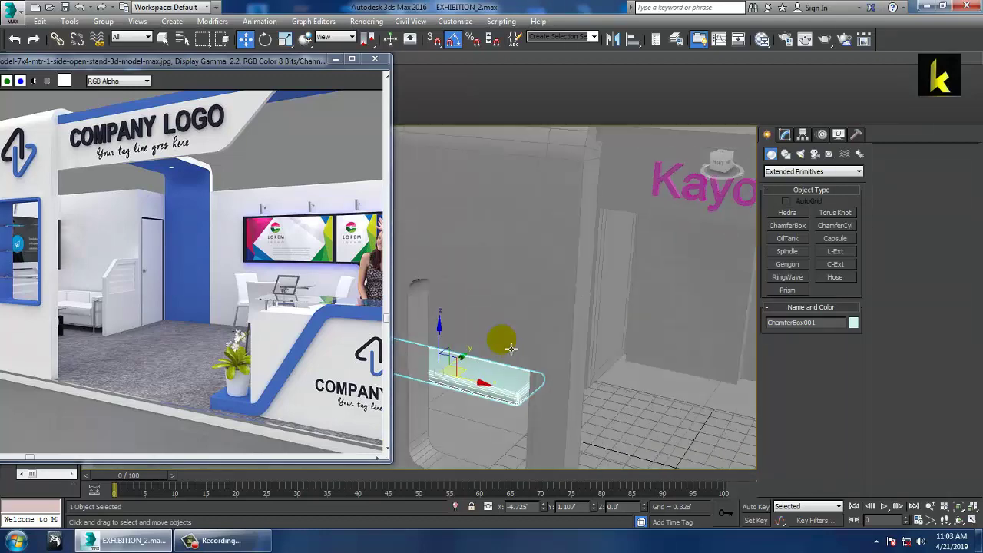
alt+middle_drag(545, 361, 538, 335)
key(e)
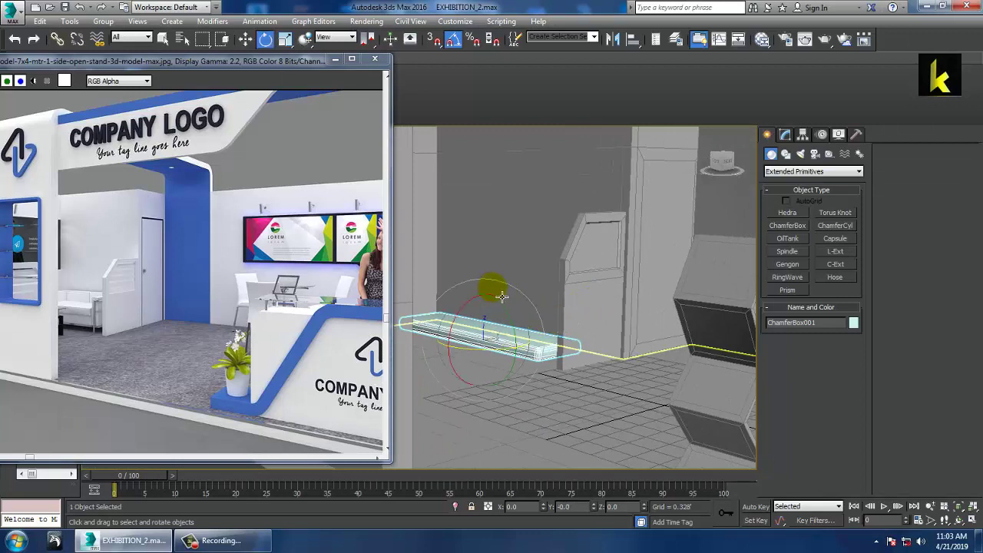
key(r)
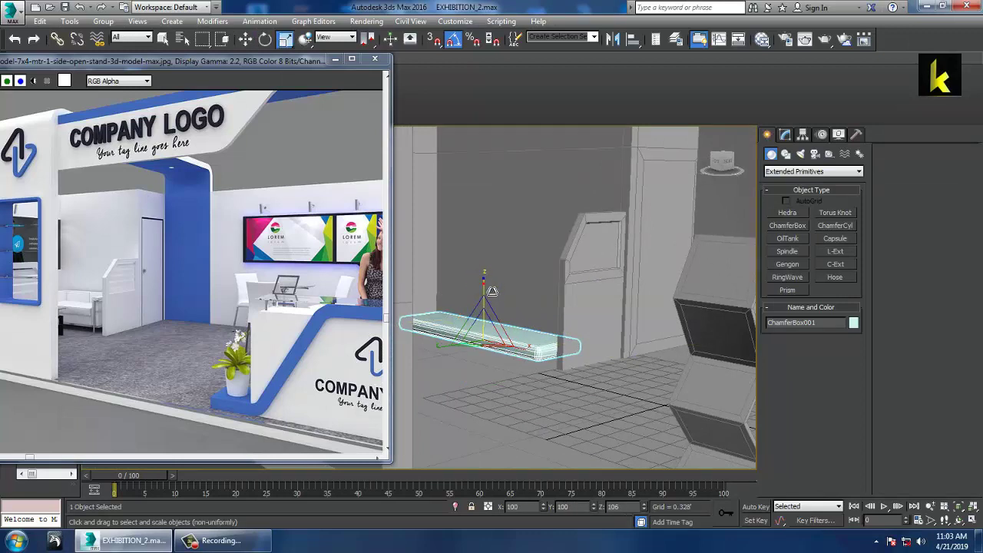
key(w)
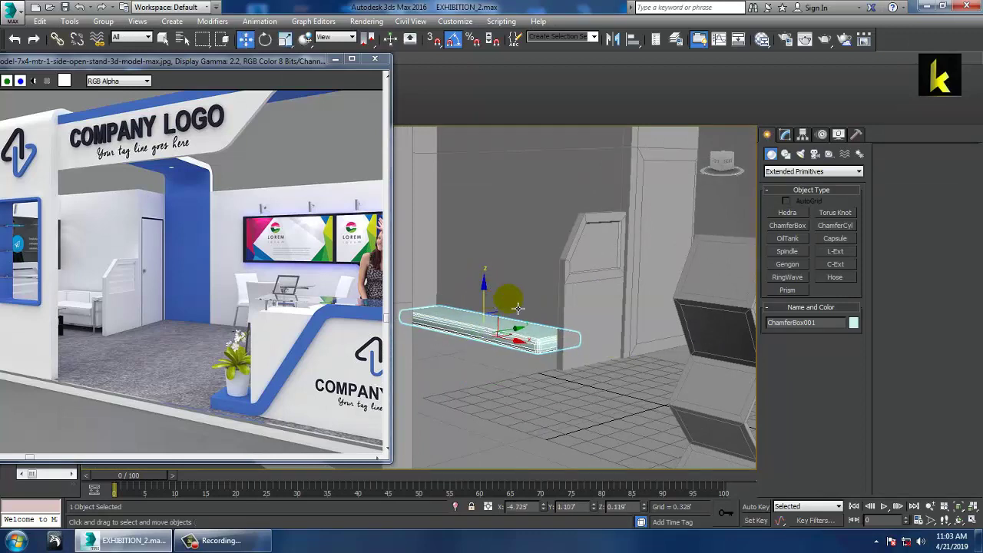
Copy the sofa base straight up to Z about 0.32', resting on the original, as a seat cushion.
alt+middle_drag(519, 308, 537, 292)
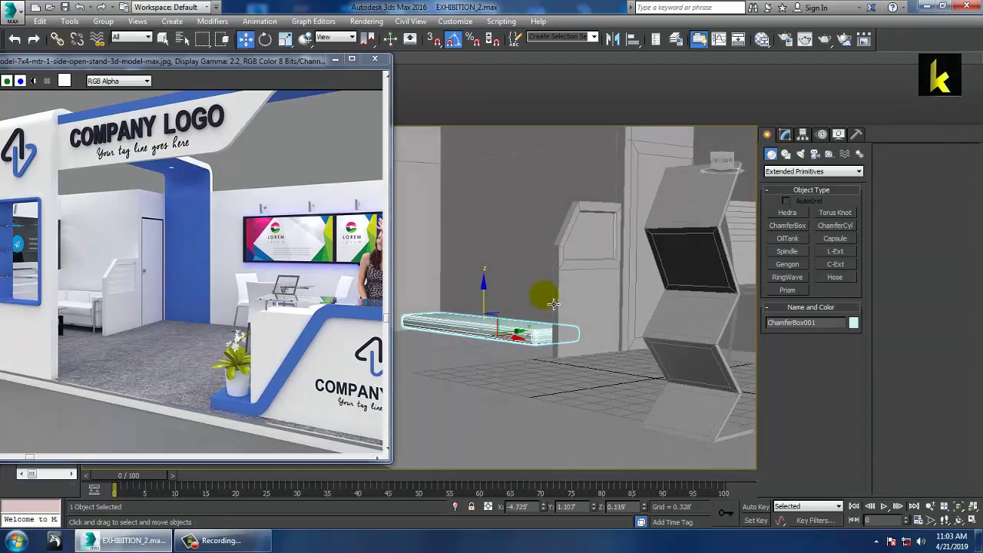
mouse_move(492, 304)
shift+mouse_down()
mouse_move(487, 281)
mouse_move(495, 288)
shift+mouse_up()
click(498, 328)
In top view, scale the upper box to about 38% along X and align it with the base's left end.
key(alt+w)
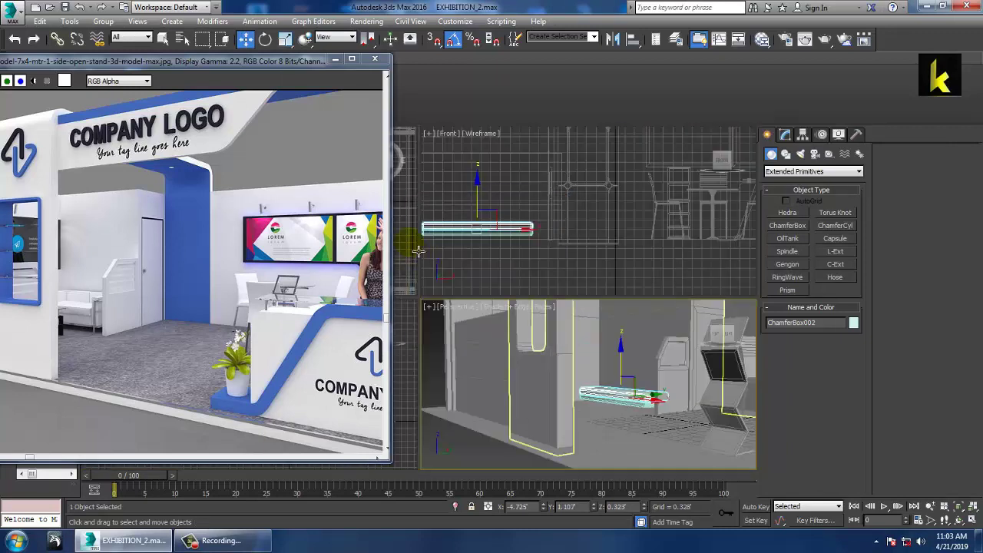
right_click(417, 245)
key(alt+w)
key(r)
middle_drag(696, 285, 622, 270)
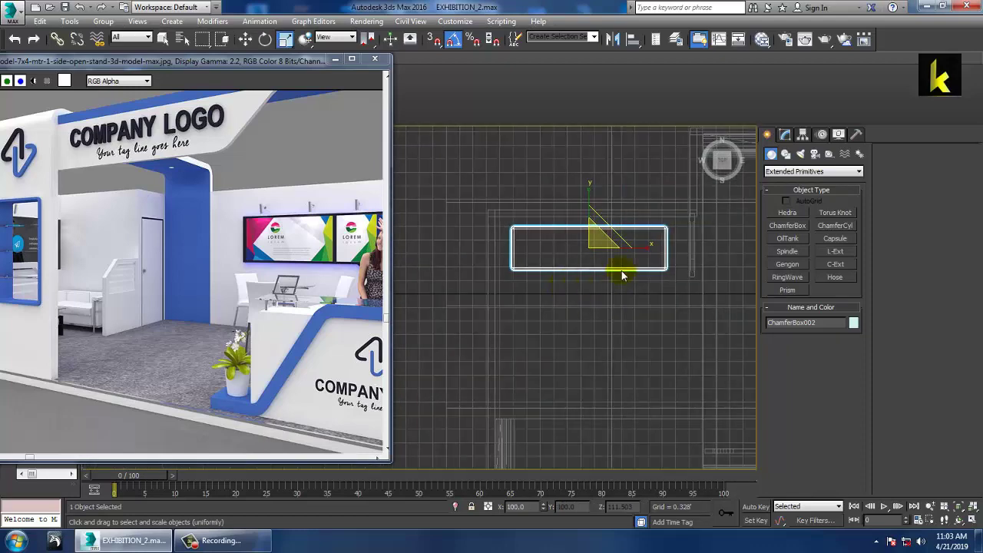
drag(650, 256, 599, 255)
key(w)
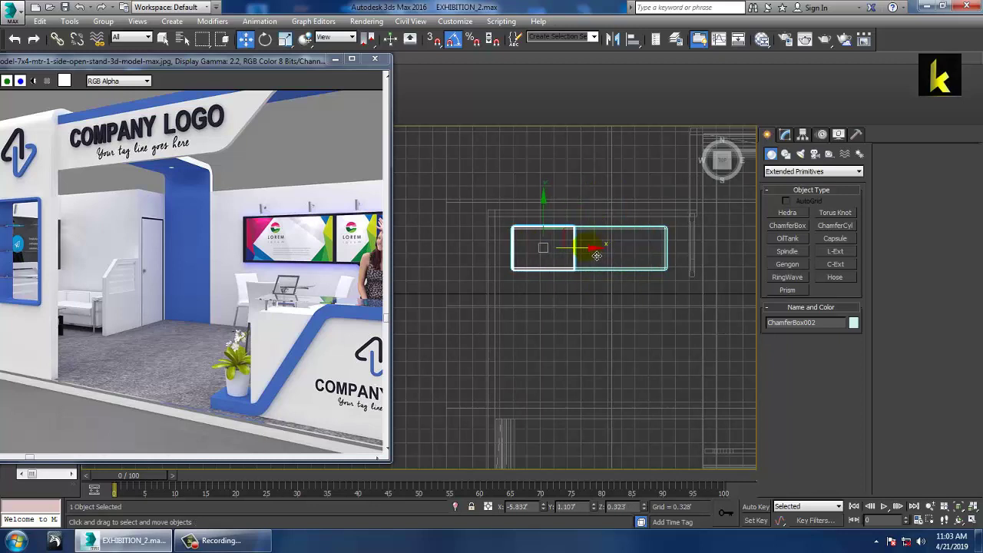
Convert the cushion to an Editable Poly and move its right-end vertices along X to about the base's midpoint.
right_click(576, 233)
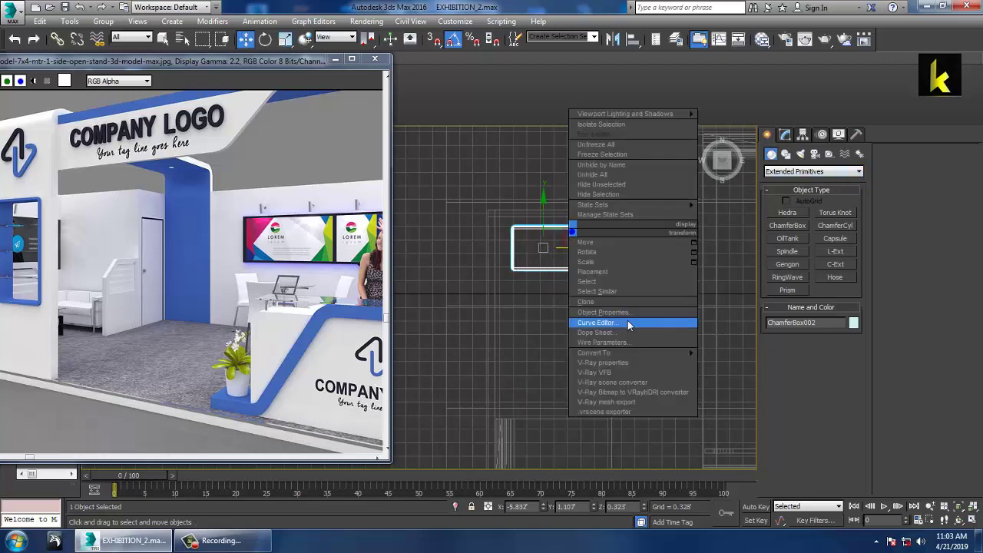
mouse_move(653, 353)
click(742, 364)
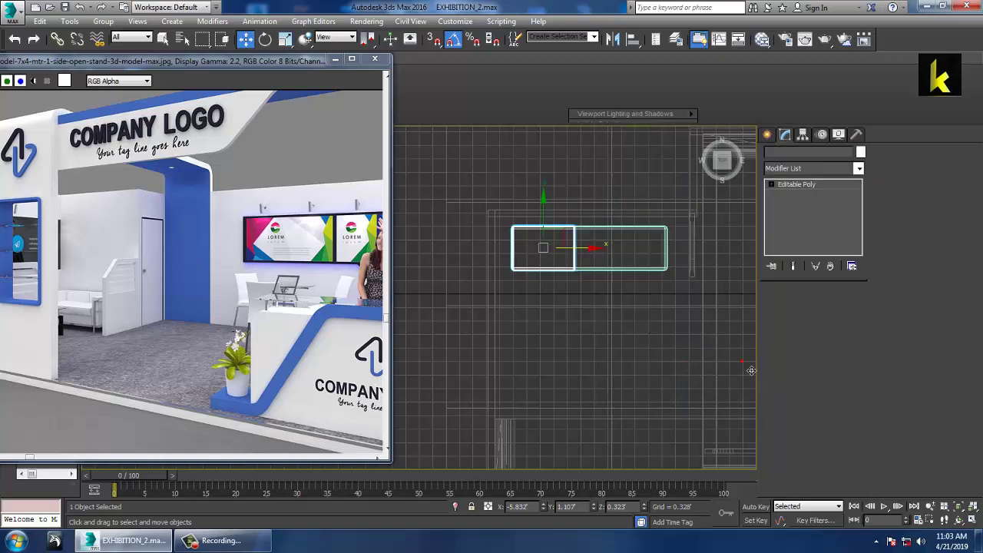
key(1)
drag(562, 204, 593, 286)
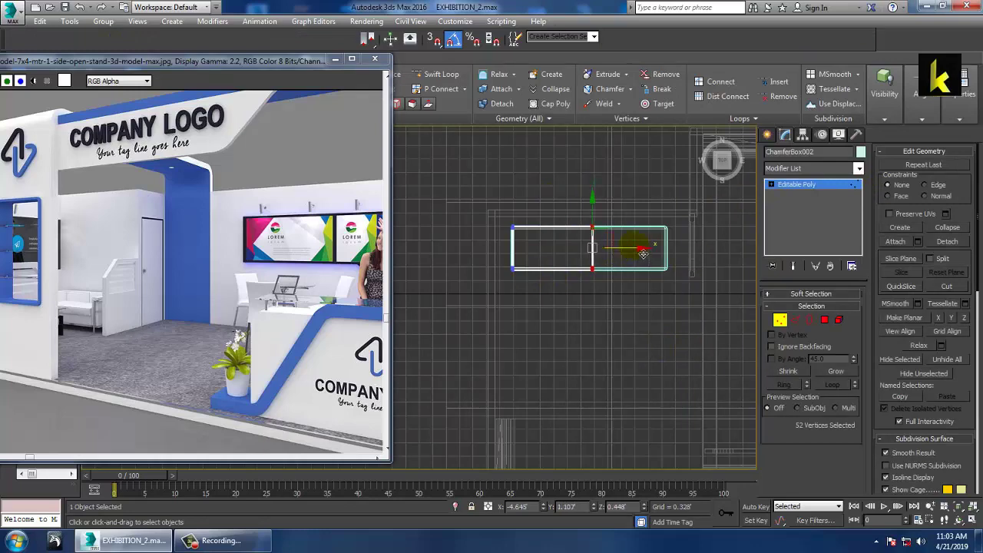
click(799, 187)
Copy the cushion along X so the duplicate sits directly beside the first one.
shift+drag(591, 248, 672, 260)
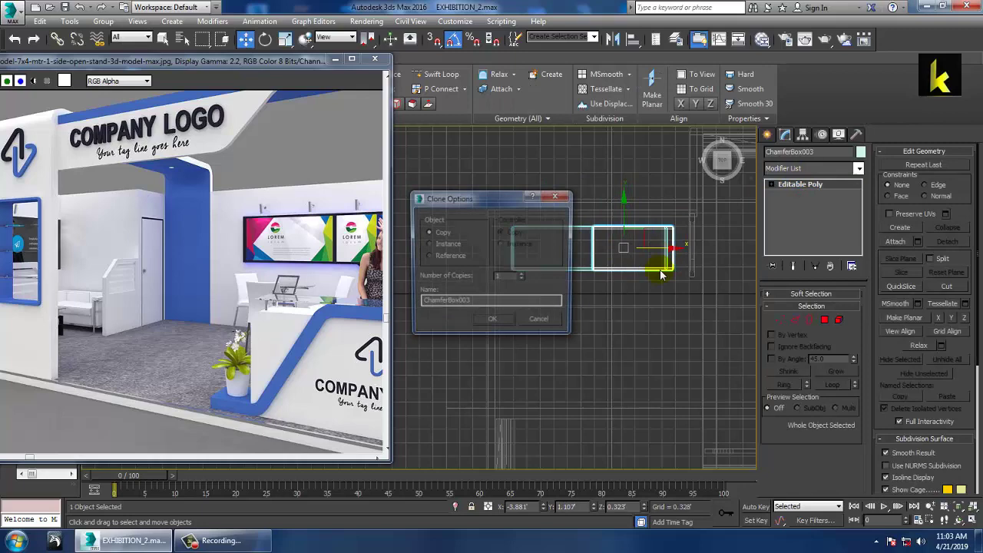
click(508, 321)
scroll(592, 287, up, 2)
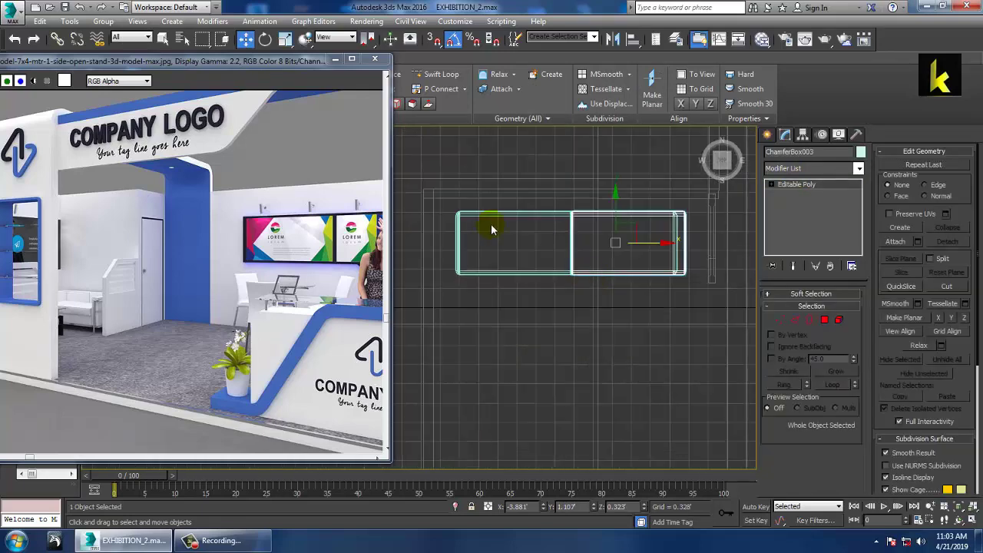
Scale both seat cushions together along X and position them to match the sofa base's length.
ctrl+click(530, 221)
key(r)
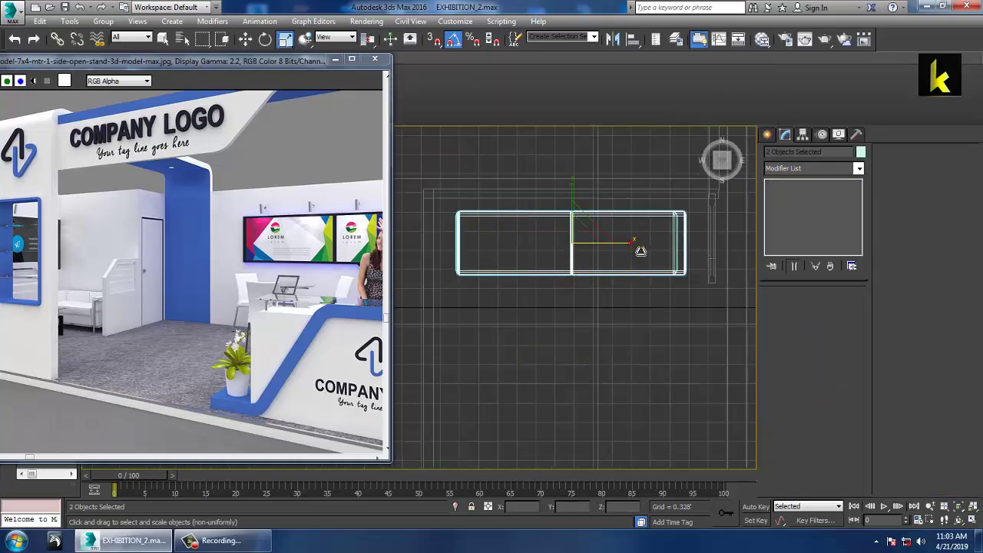
drag(640, 251, 615, 251)
key(w)
key(r)
key(w)
key(r)
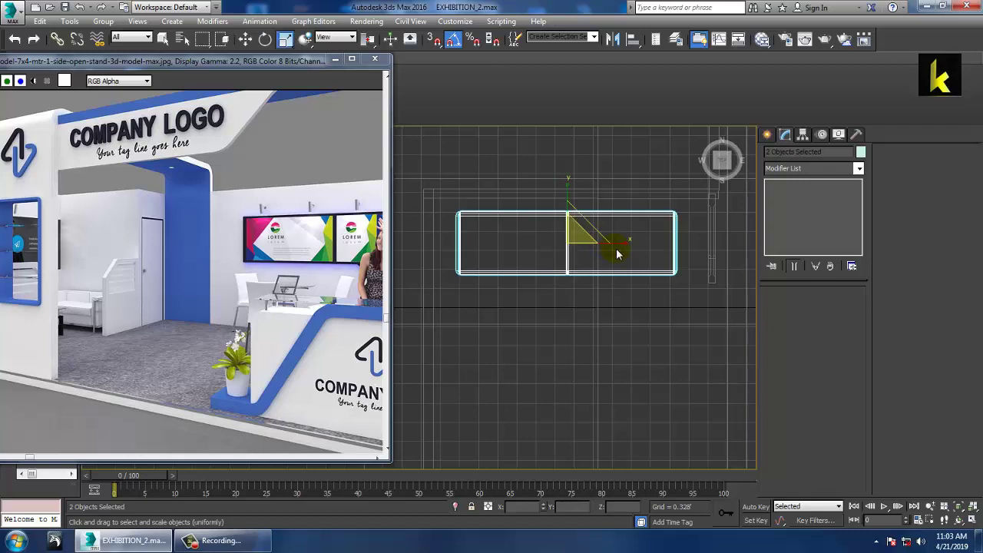
key(w)
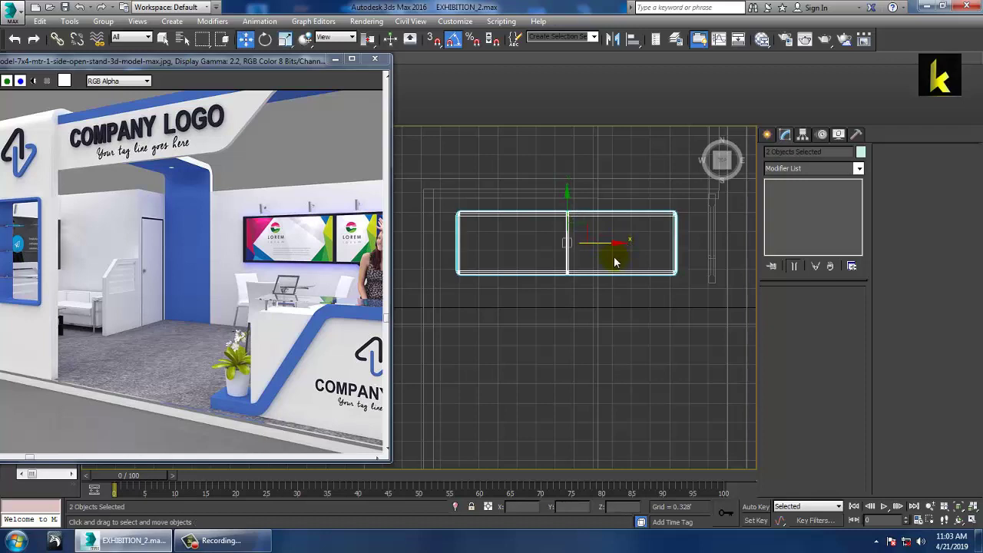
In the perspective view, copy the right seat cushion along X to about -3.37'.
key(alt+w)
right_click(643, 370)
key(alt+w)
alt+middle_drag(530, 352, 560, 363)
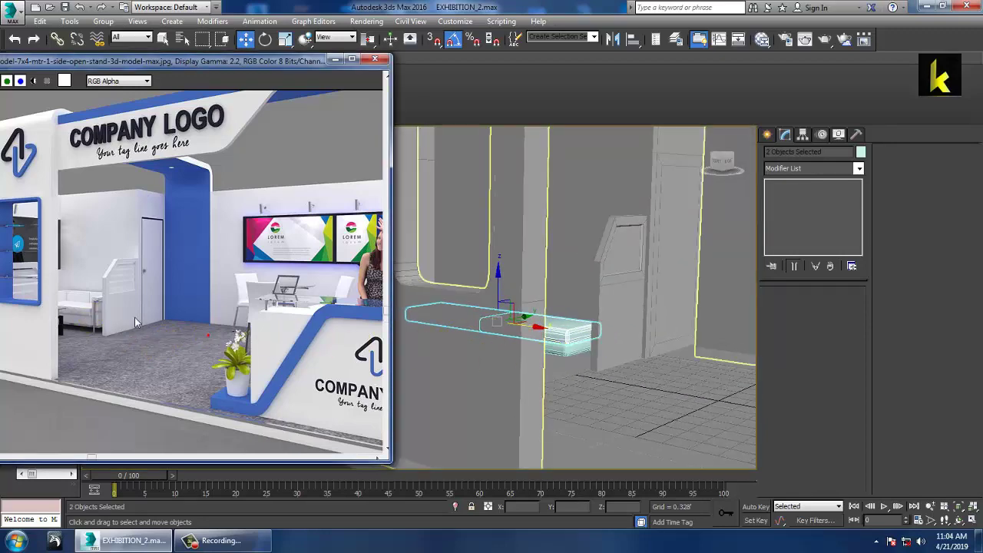
scroll(101, 305, up, 4)
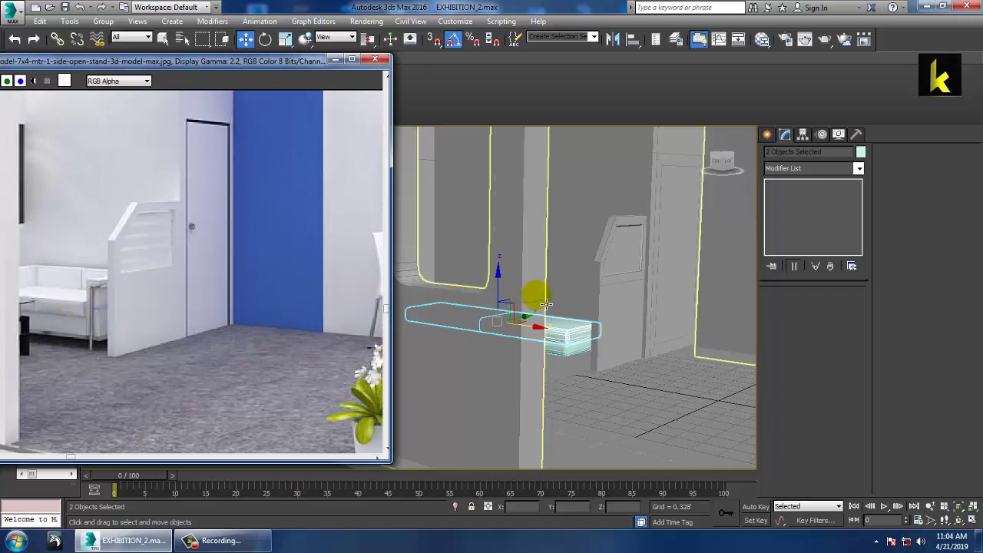
alt+middle_drag(533, 292, 620, 365)
click(559, 336)
shift+drag(585, 357, 639, 355)
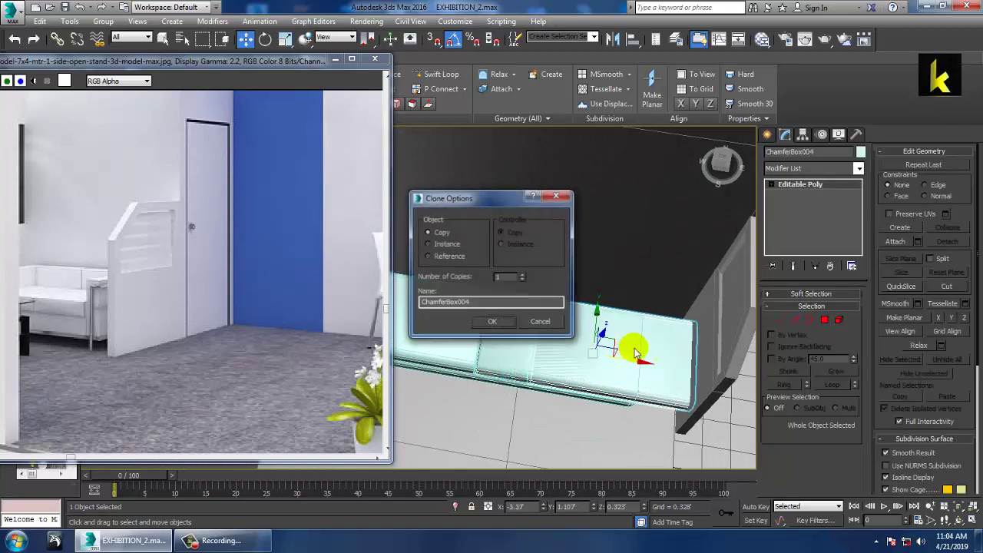
click(492, 323)
Try to scale the new cushion copy along X.
key(r)
drag(650, 365, 464, 316)
key(ctrl+z)
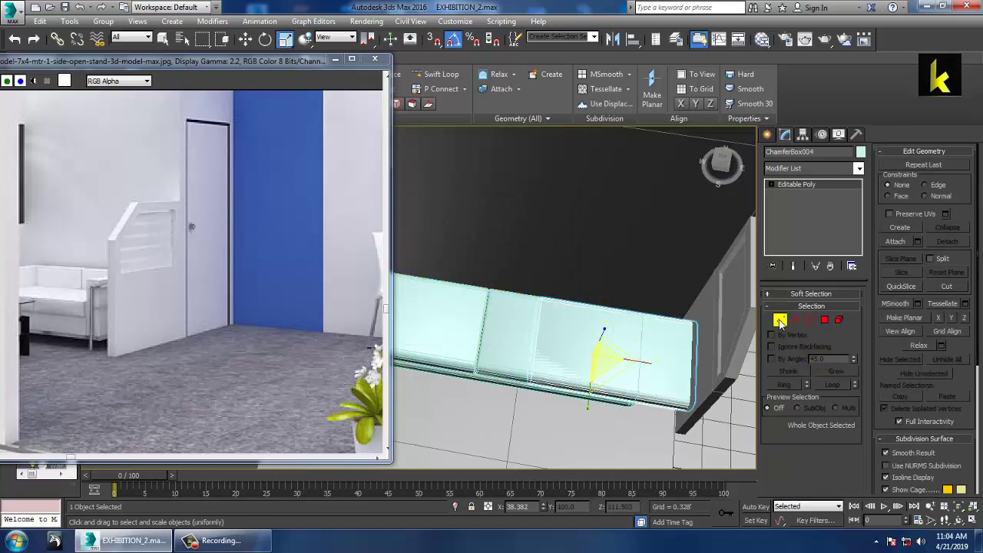
Try to shorten the copied cushion by moving its left-end vertices along X toward the right end.
click(780, 321)
drag(572, 438, 572, 438)
key(w)
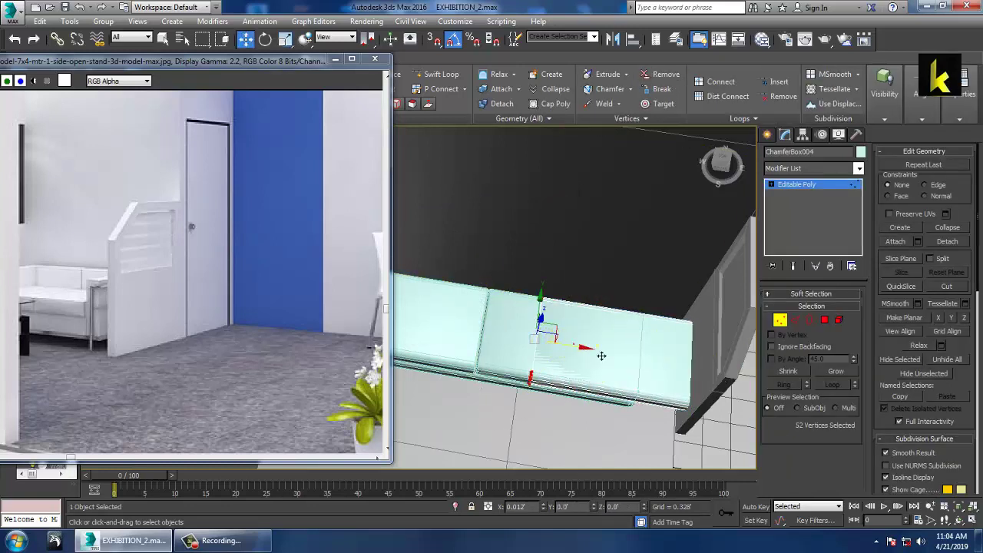
drag(602, 355, 703, 371)
alt+middle_drag(704, 370, 657, 323)
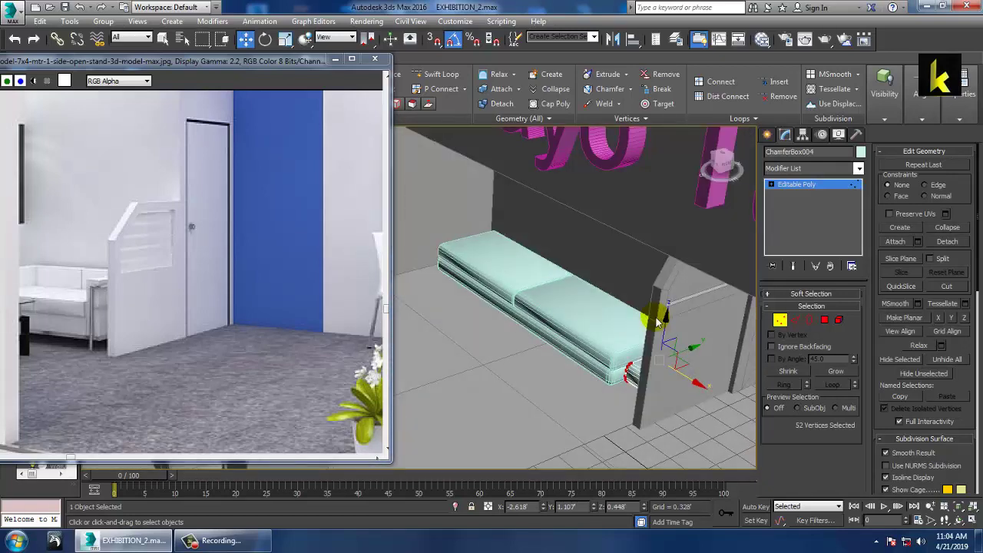
key(ctrl+z)
click(817, 195)
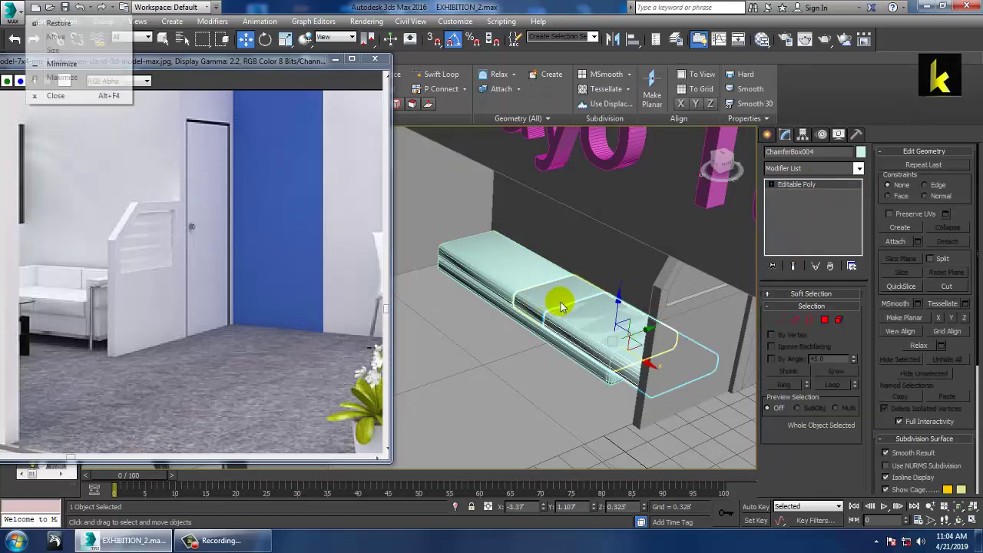
In the top view, rotate the cushion copy 90° about Z.
alt+middle_drag(559, 296, 604, 362)
key(alt+w)
right_click(413, 236)
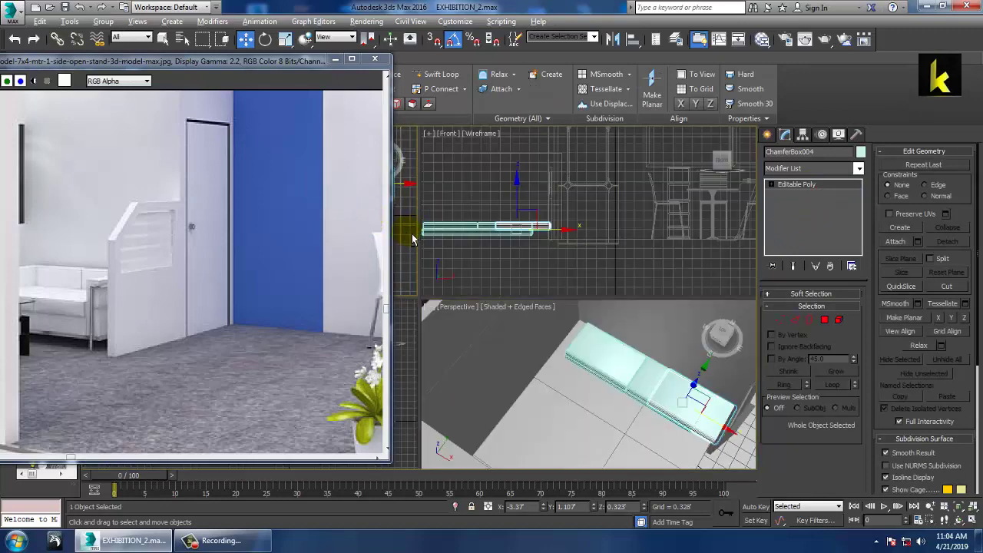
key(alt+w)
middle_drag(519, 273, 522, 295)
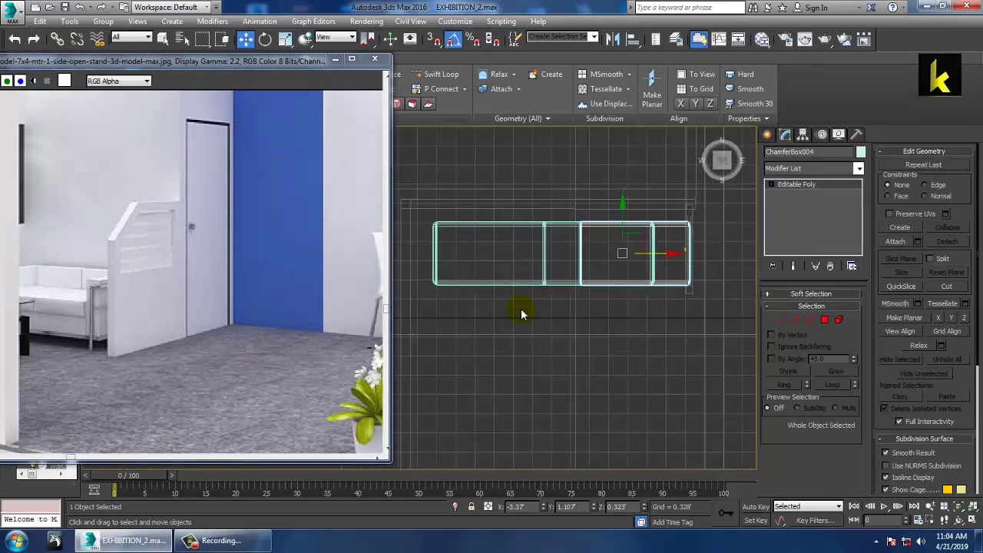
right_click(458, 42)
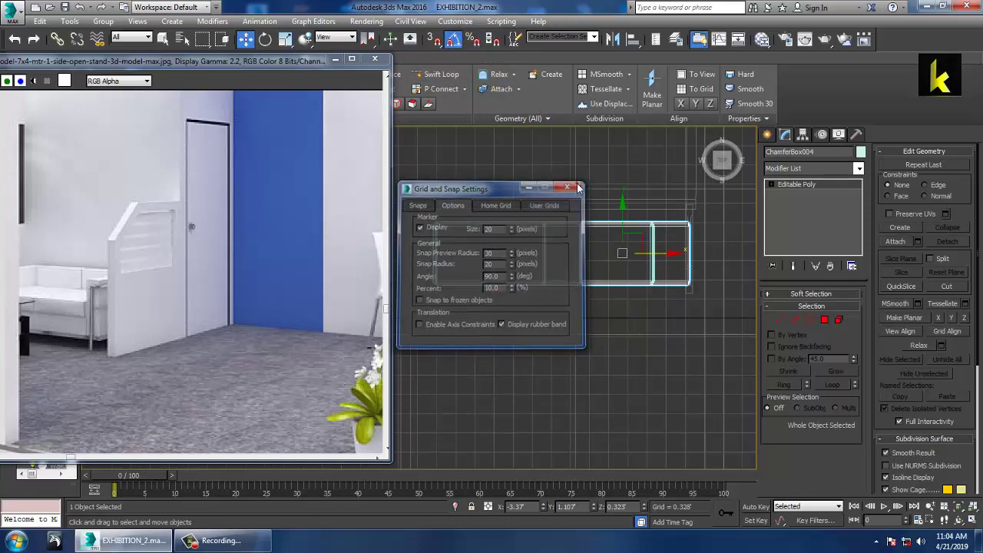
click(582, 185)
key(e)
drag(645, 309, 646, 325)
key(w)
Reshape the rotated copy into a narrow armrest block as deep as the seat by moving its end vertices along Y and X.
key(1)
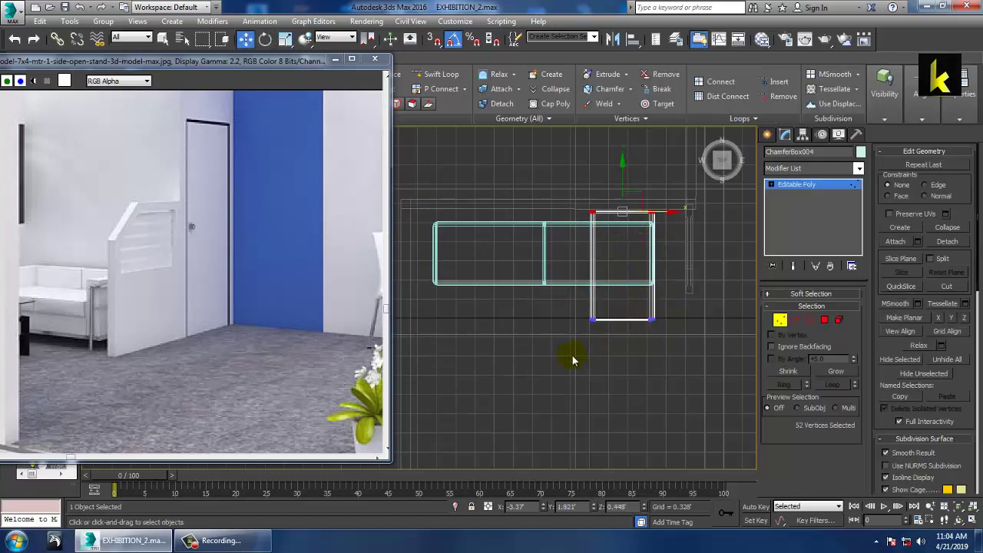
drag(627, 290, 634, 273)
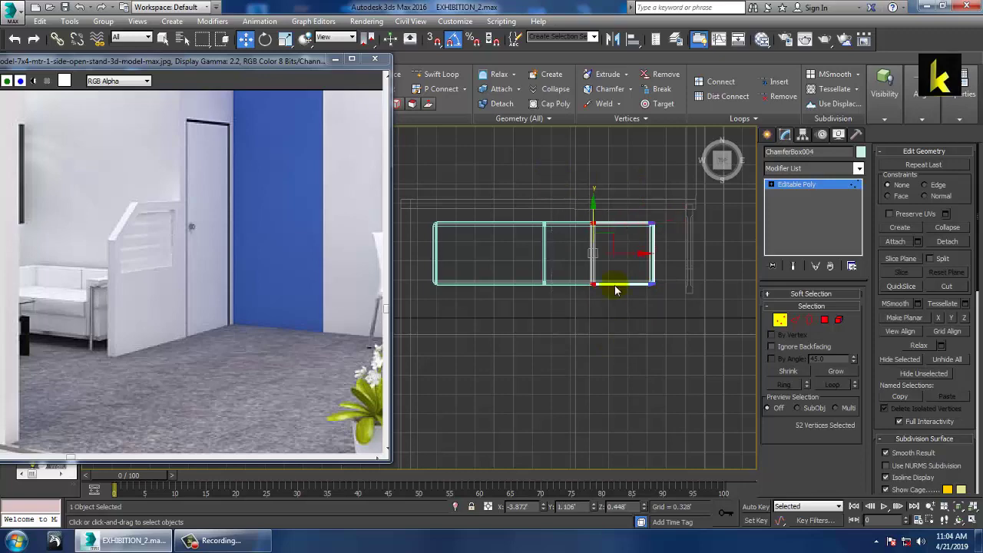
drag(639, 262, 673, 262)
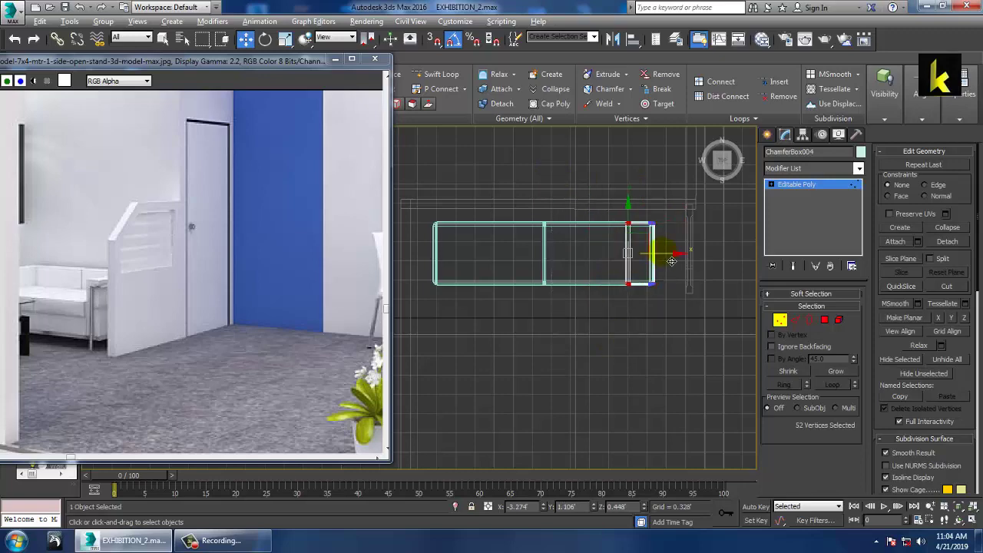
key(alt+w)
middle_click(632, 336)
key(alt+w)
alt+middle_drag(654, 302, 753, 269)
scroll(663, 296, up, 2)
click(797, 184)
Move the armrest block along X to about -2.949' and lower it about 0.229' in the front view.
scroll(749, 269, down, 3)
drag(541, 361, 596, 368)
alt+middle_drag(607, 383, 598, 338)
key(alt+w)
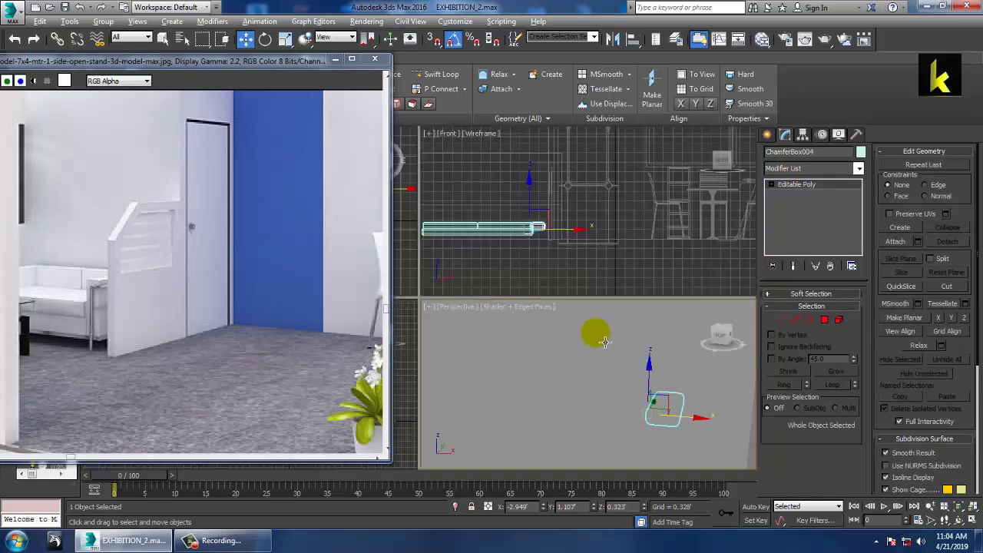
middle_click(637, 249)
key(alt+w)
scroll(550, 281, down, 3)
key(t)
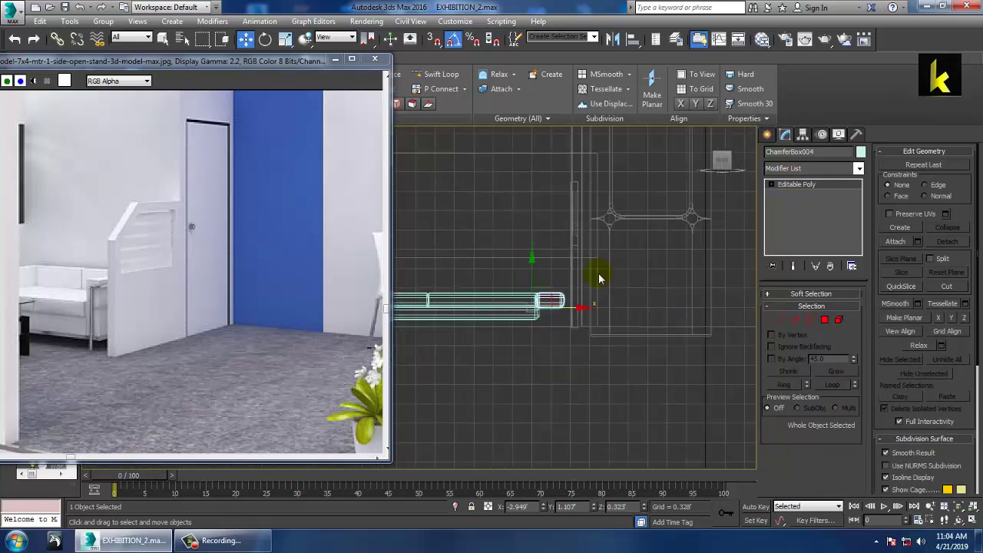
drag(545, 285, 551, 293)
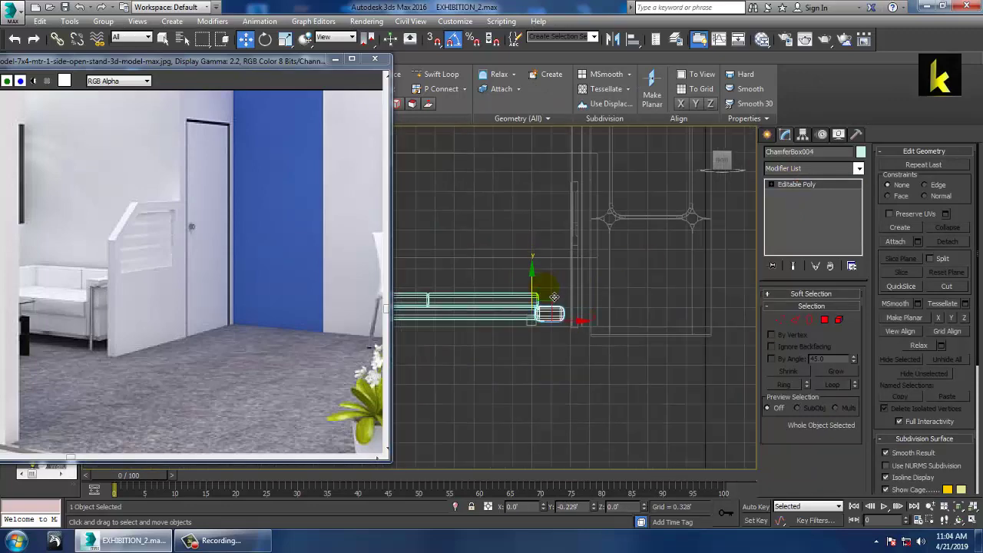
Raise the armrest block's upper vertices to about Z 1.212' so it stands well above the seat cushions.
key(1)
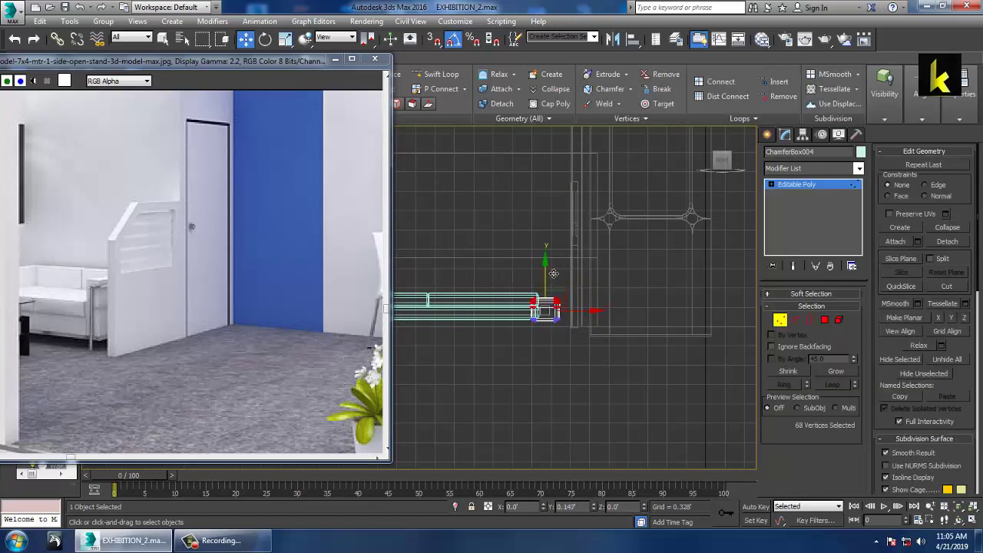
key(alt+w)
alt+middle_drag(590, 364, 692, 336)
scroll(692, 335, up, 4)
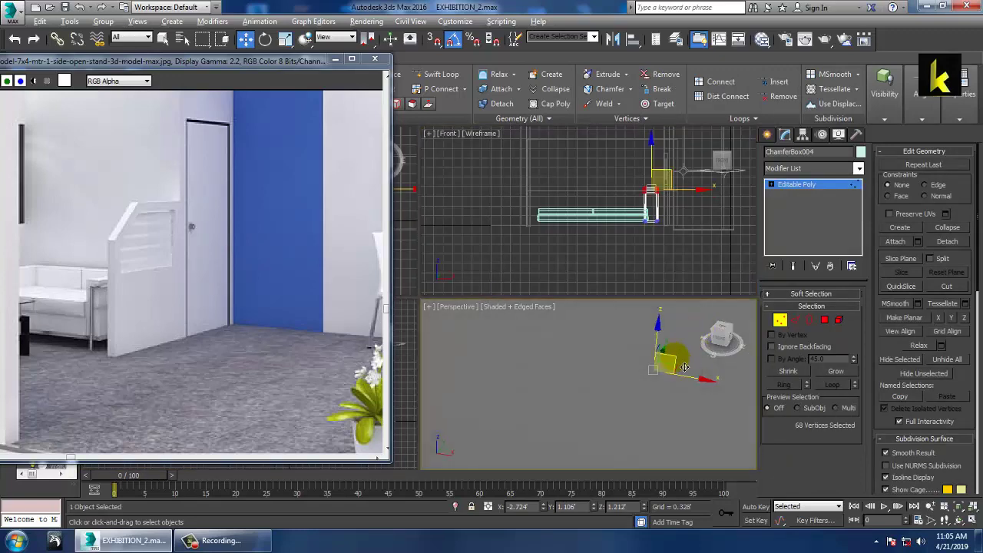
click(795, 187)
scroll(682, 318, up, 1)
Scale the armrest thinner along X and move it against the seat's end at about X -2.995'.
key(r)
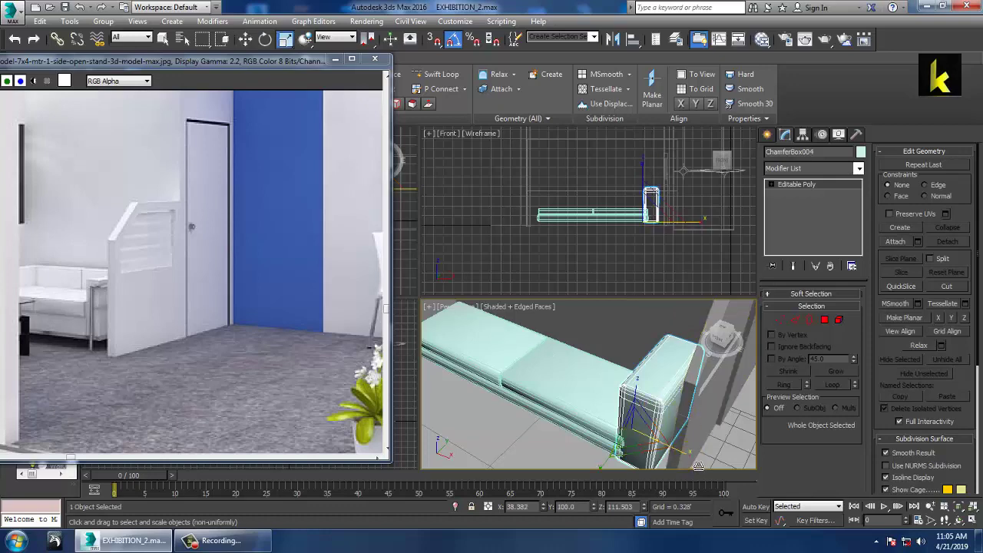
key(w)
alt+middle_drag(691, 463, 669, 459)
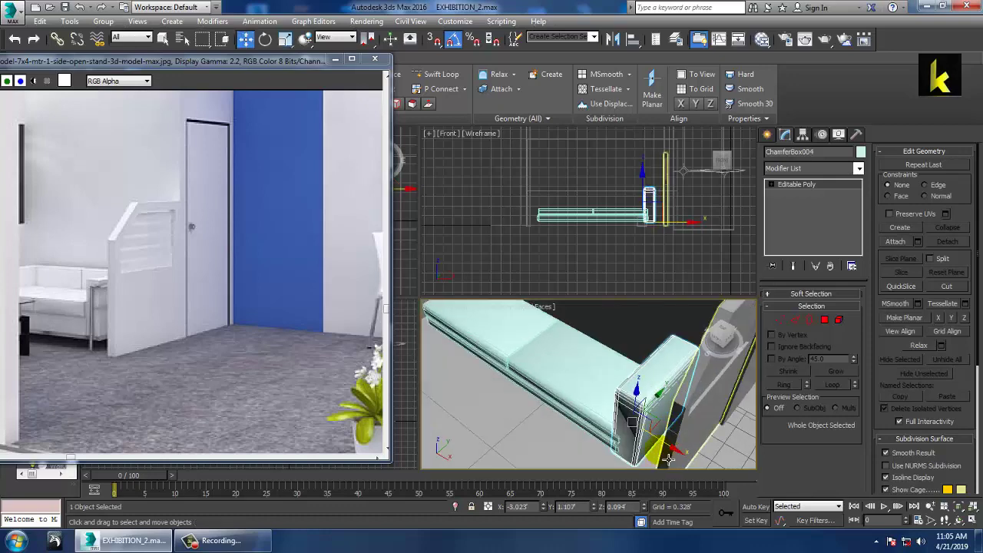
drag(671, 446, 676, 446)
alt+middle_drag(673, 427, 659, 411)
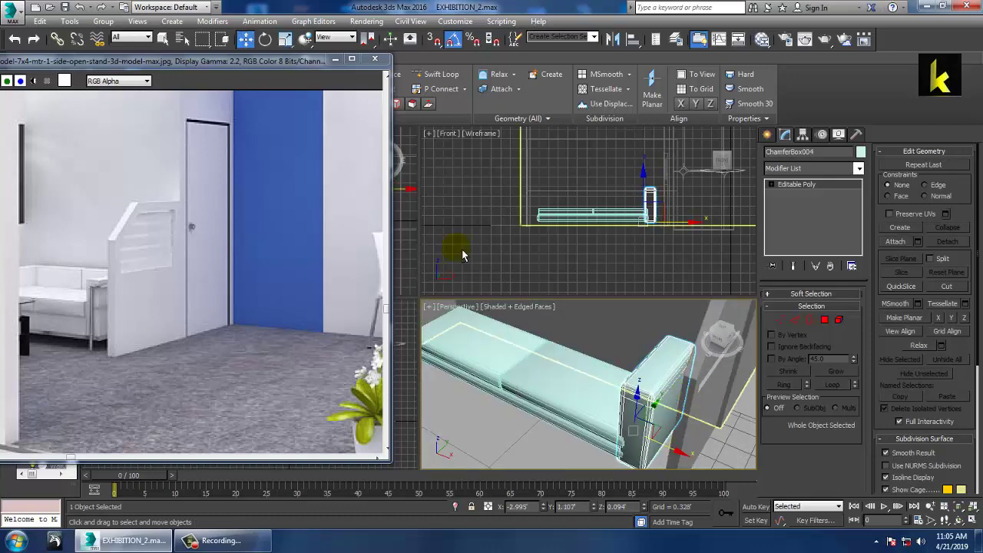
In the front view, copy the armrest along X to the sofa's opposite end at about -6.76'.
key(alt+w)
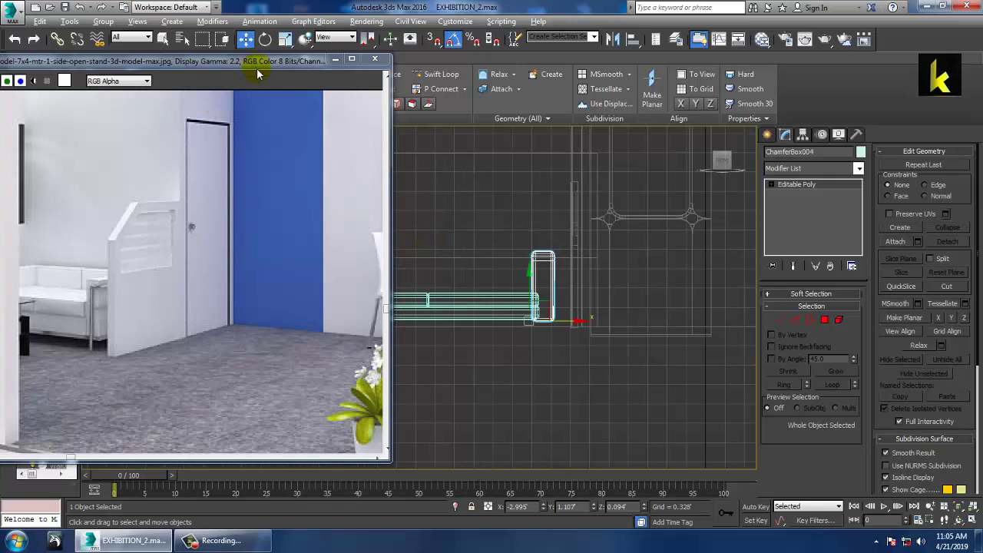
drag(256, 67, 159, 59)
middle_drag(412, 282, 630, 288)
shift+drag(612, 331, 384, 324)
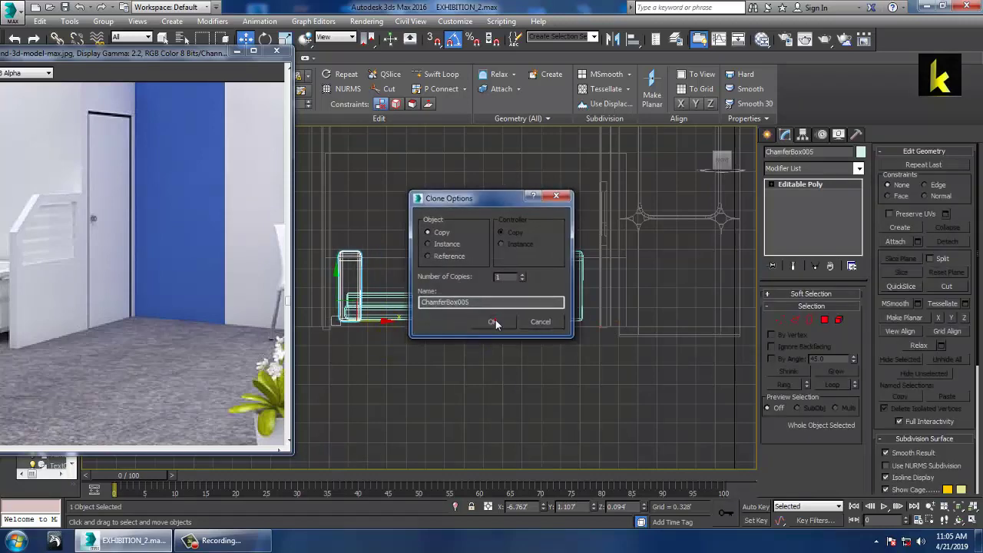
click(494, 324)
In the top view, copy the left armrest along X to about -4.971' as the start of the backrest.
key(alt+w)
middle_click(556, 405)
key(alt+w)
scroll(555, 398, down, 10)
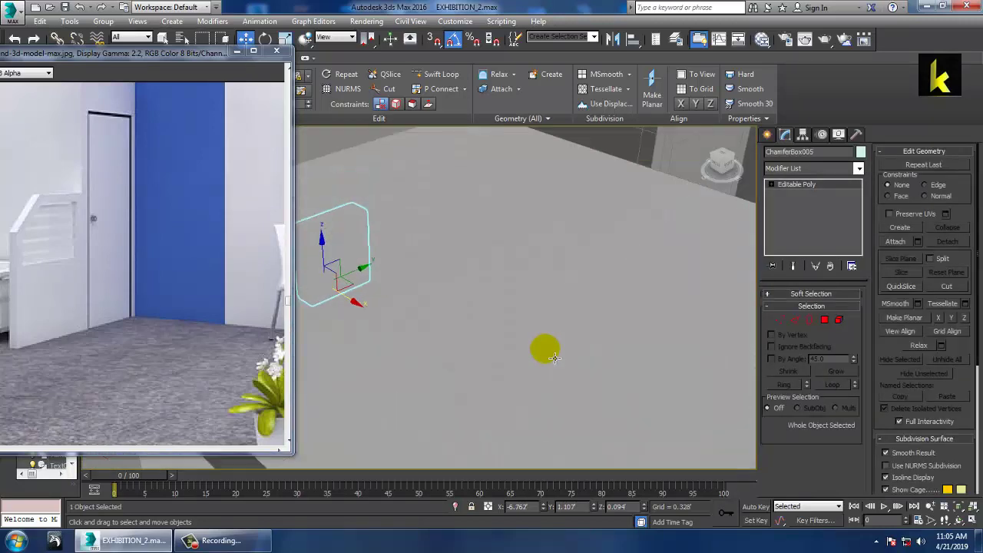
key(alt+w)
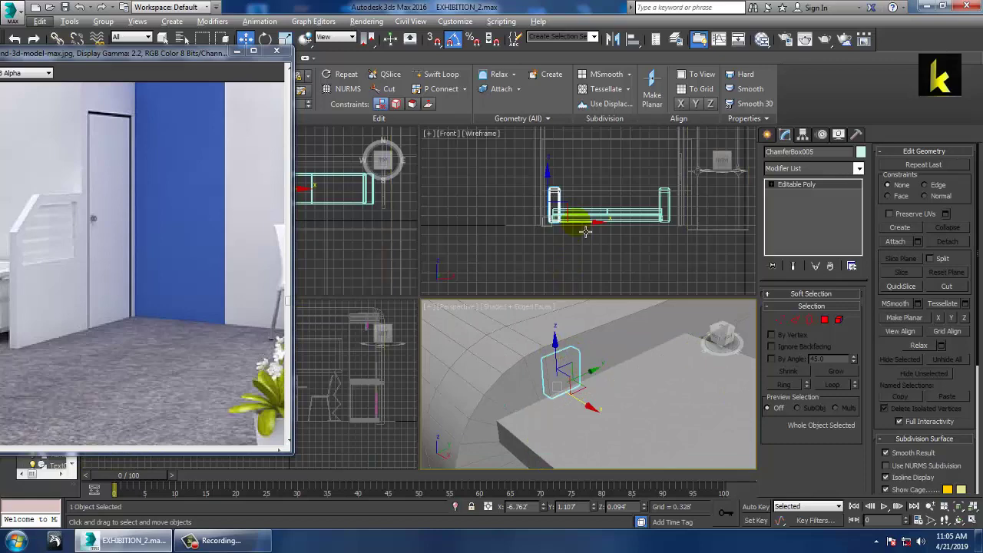
key(alt+w)
scroll(472, 269, up, 2)
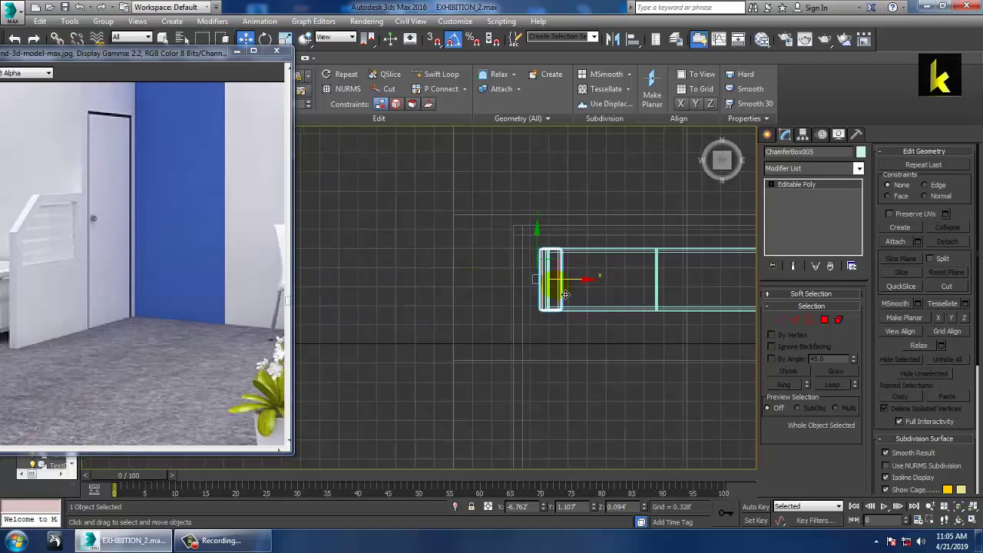
shift+drag(591, 290, 664, 291)
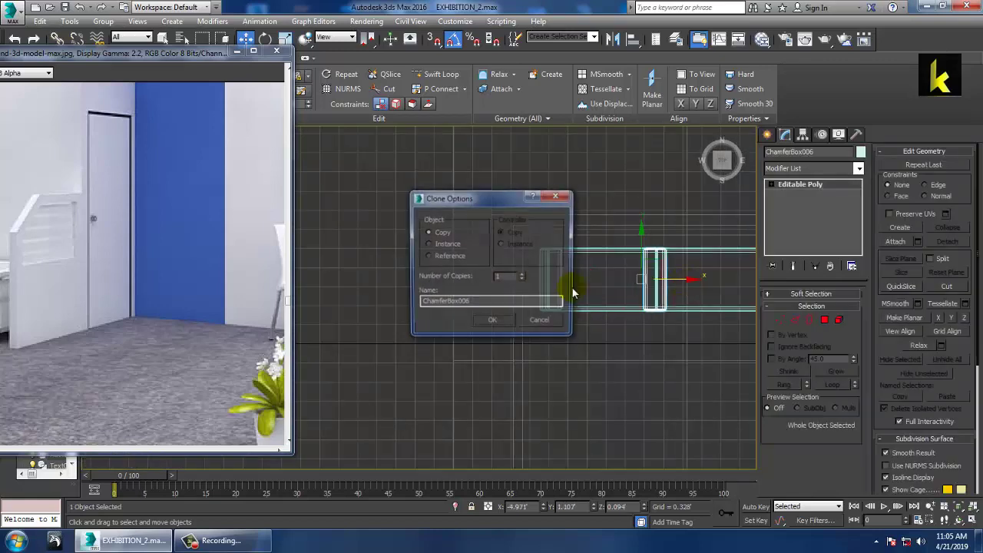
click(503, 320)
Rotate the new copy 90° about Z, thin it along Y and place it at the sofa's rear left corner.
key(e)
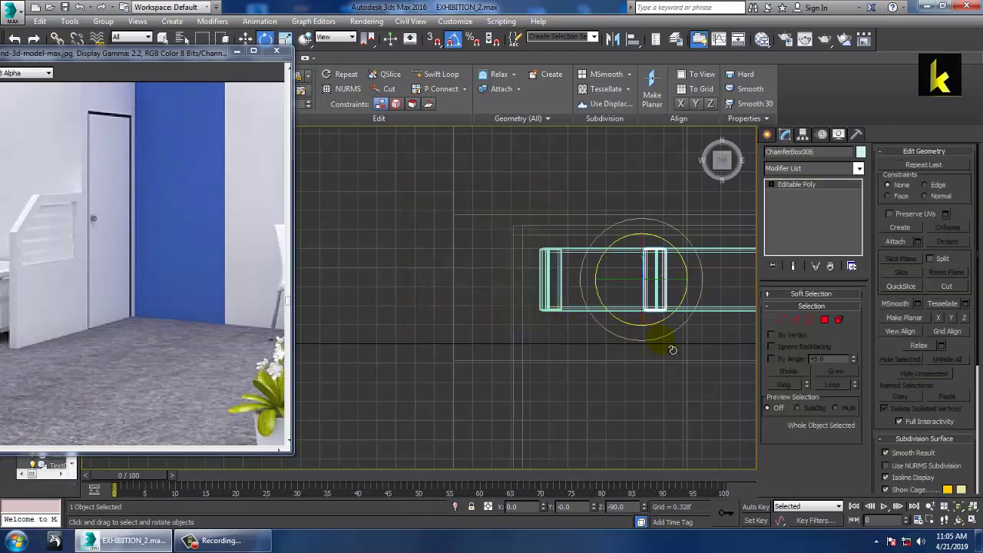
drag(663, 340, 655, 338)
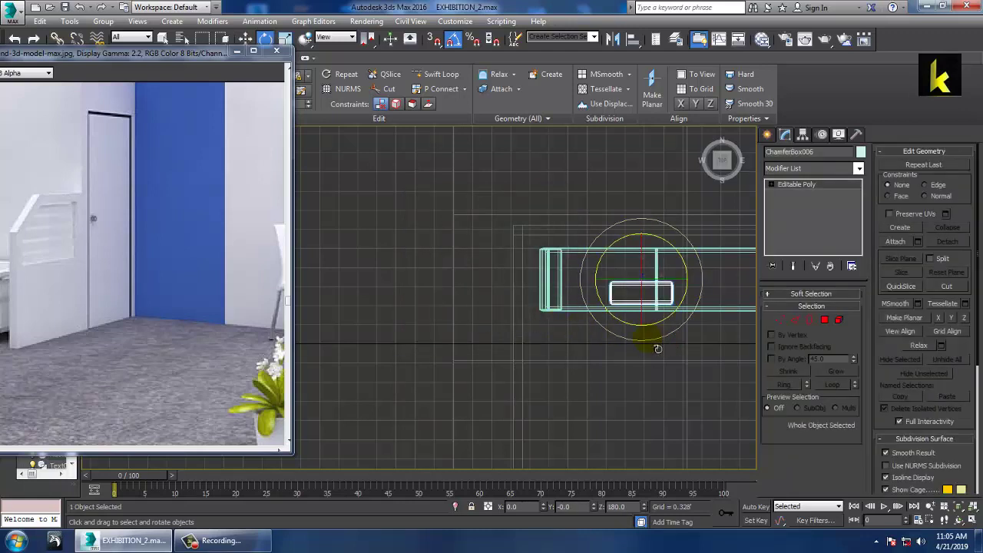
key(r)
drag(650, 230, 611, 241)
key(w)
Lengthen the backrest to the right armrest's outer edge by moving its right-end vertices along X to about -2.565'.
key(1)
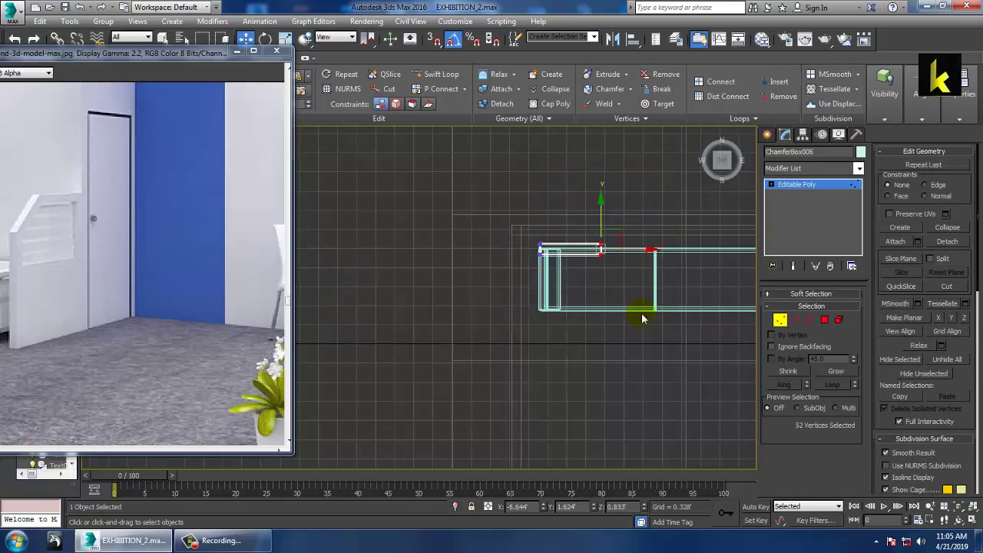
middle_drag(654, 281, 492, 282)
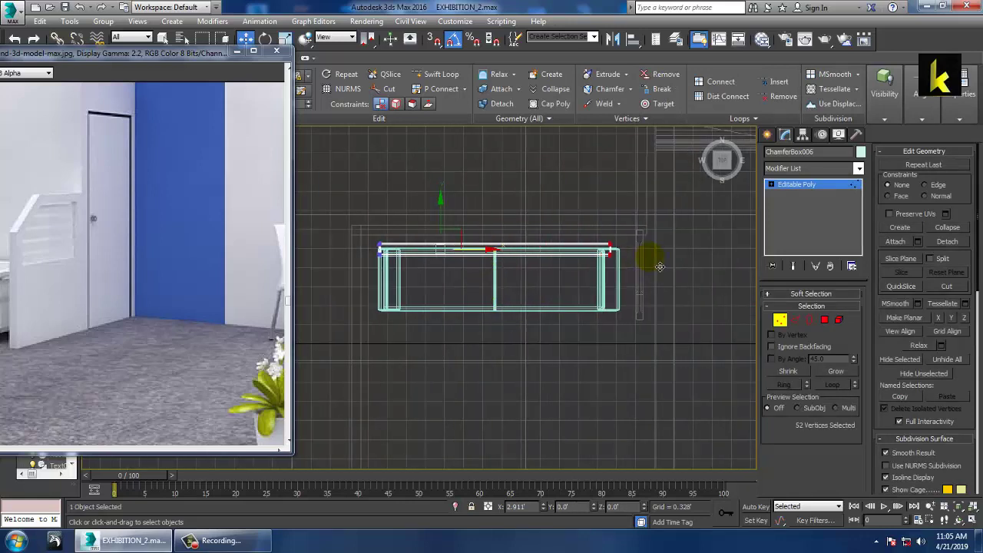
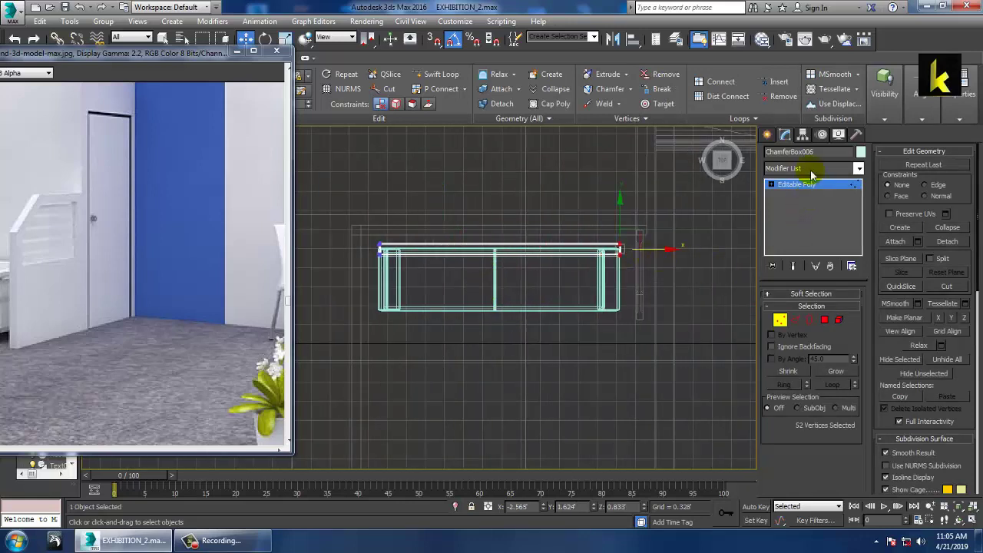
click(814, 185)
key(alt+w)
right_click(591, 361)
key(alt+w)
alt+middle_drag(702, 393, 638, 369)
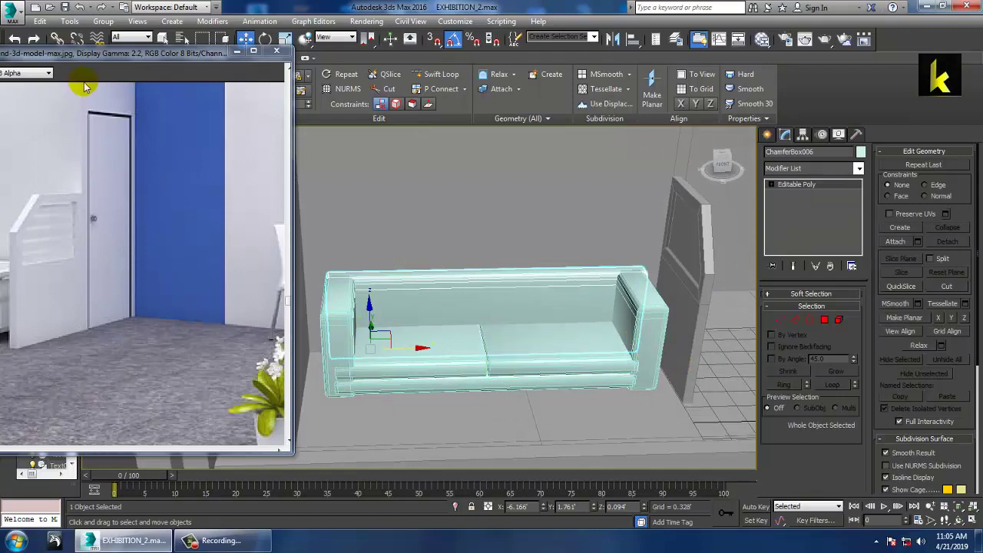
Shorten the backrest to the seam between the two seat cushions by moving its right-end vertices back along X.
drag(121, 56, 197, 45)
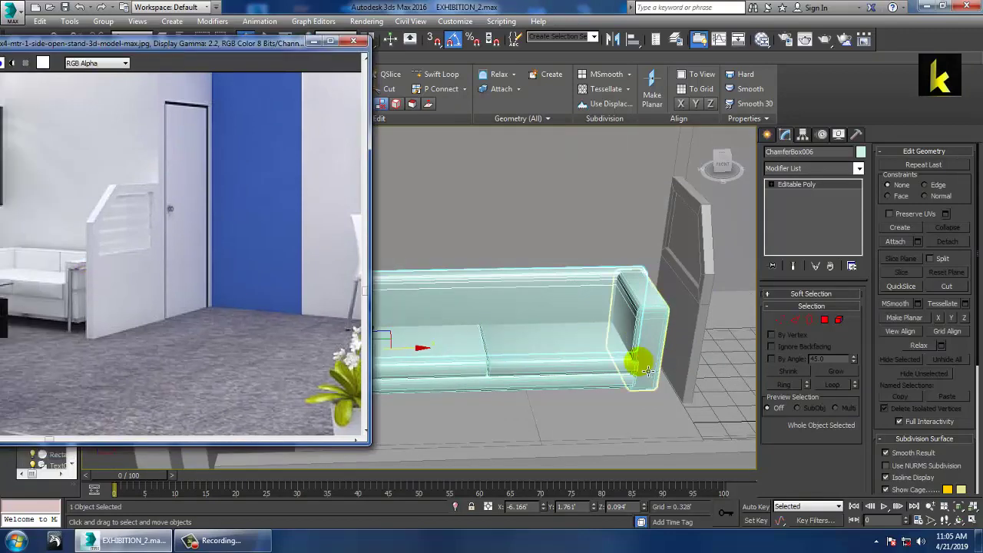
key(z)
key(1)
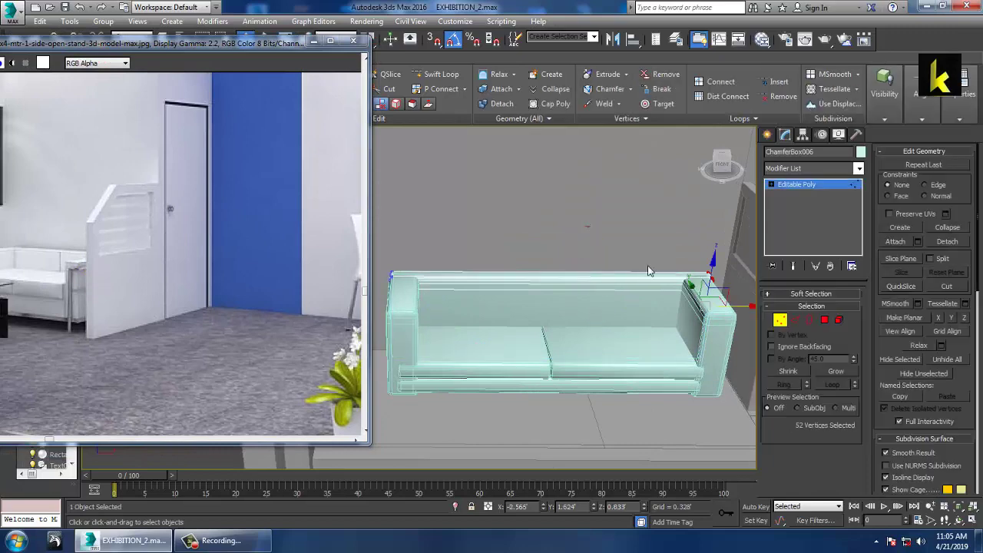
drag(754, 316, 593, 315)
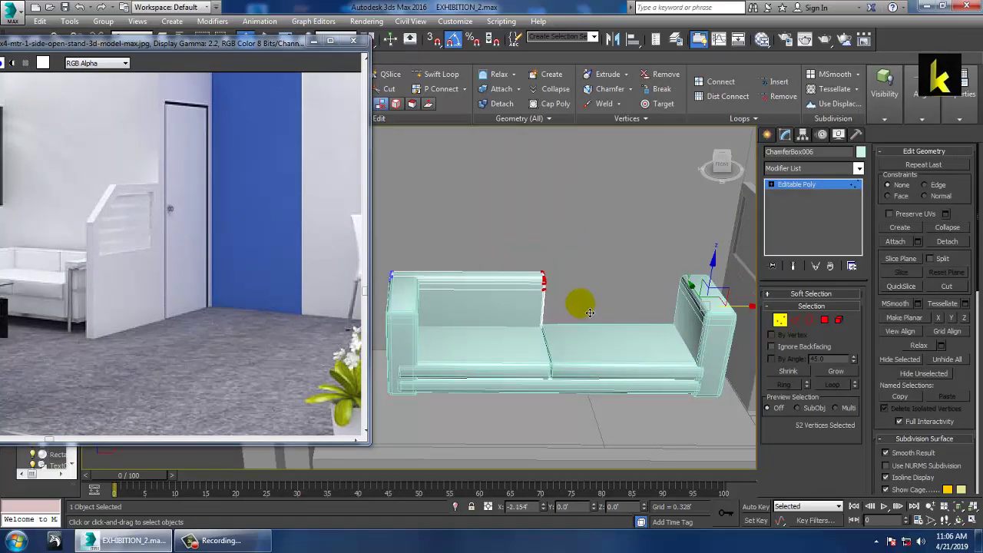
click(799, 186)
Copy the backrest half along X to about -4.189' so it sits behind the right seat cushion.
mouse_move(477, 359)
shift+mouse_down()
mouse_move(632, 360)
mouse_move(619, 361)
shift+mouse_up()
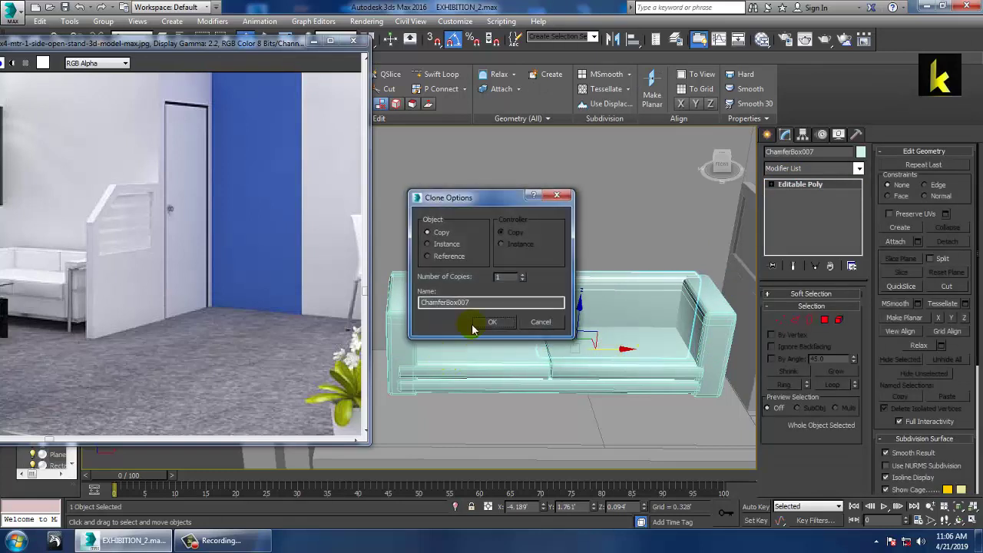
click(503, 325)
mouse_move(574, 334)
alt+middle_down()
mouse_move(567, 314)
mouse_move(589, 332)
mouse_move(567, 332)
alt+middle_up()
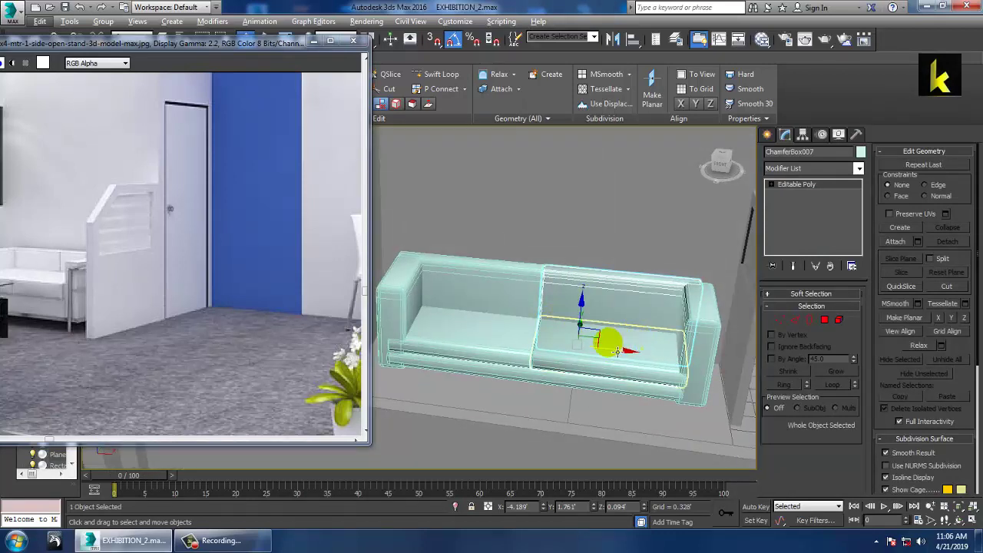
alt+middle_drag(636, 351, 641, 355)
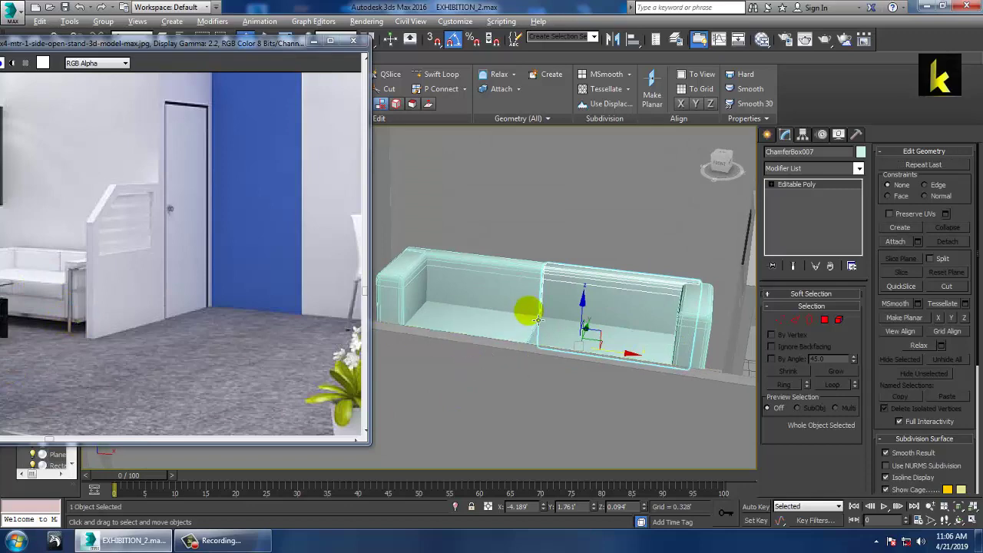
alt+middle_drag(527, 310, 578, 354)
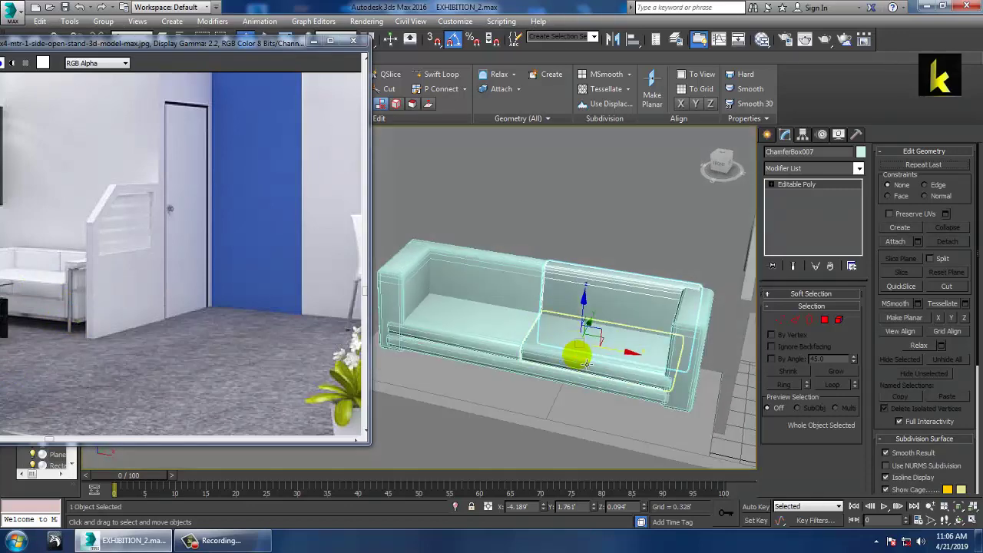
Select all seven sofa parts together: the base, both seat cushions, both armrests and both backrest halves.
ctrl+click(562, 363)
ctrl+click(558, 361)
ctrl+click(474, 335)
ctrl+click(419, 318)
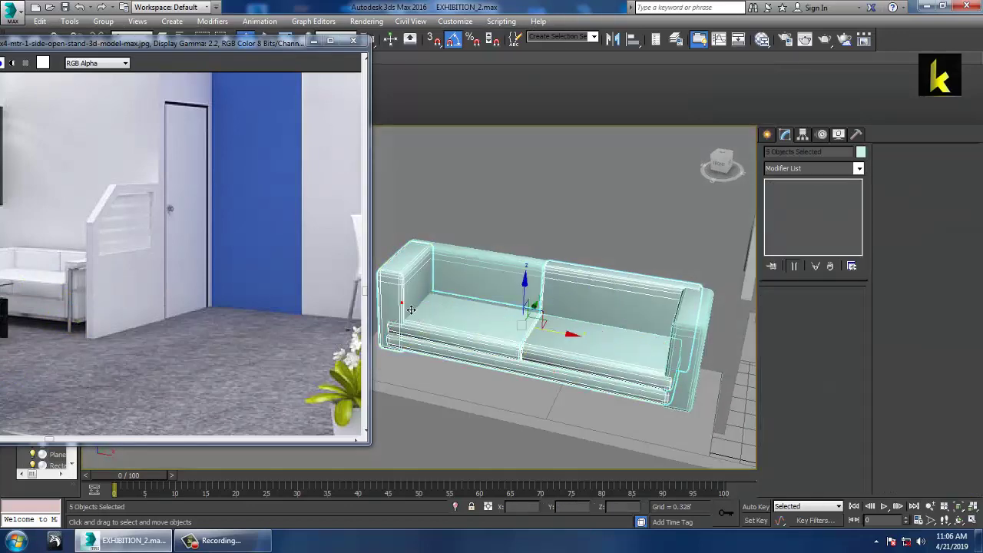
ctrl+click(461, 285)
ctrl+click(685, 328)
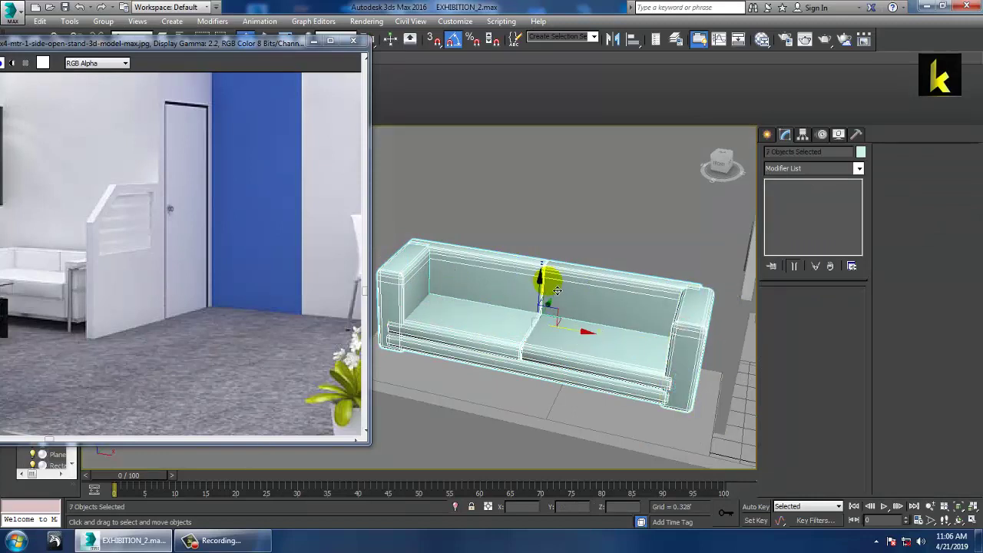
Raise the seven selected sofa parts slightly so the sofa sits above the stall floor.
drag(540, 284, 539, 278)
alt+middle_drag(567, 279, 571, 251)
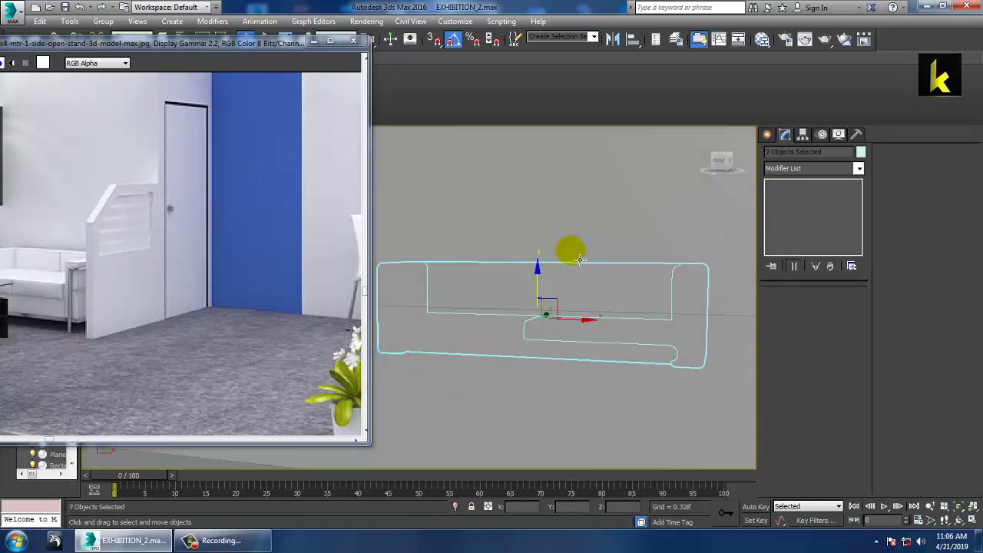
alt+middle_drag(518, 314, 566, 268)
key(alt+w)
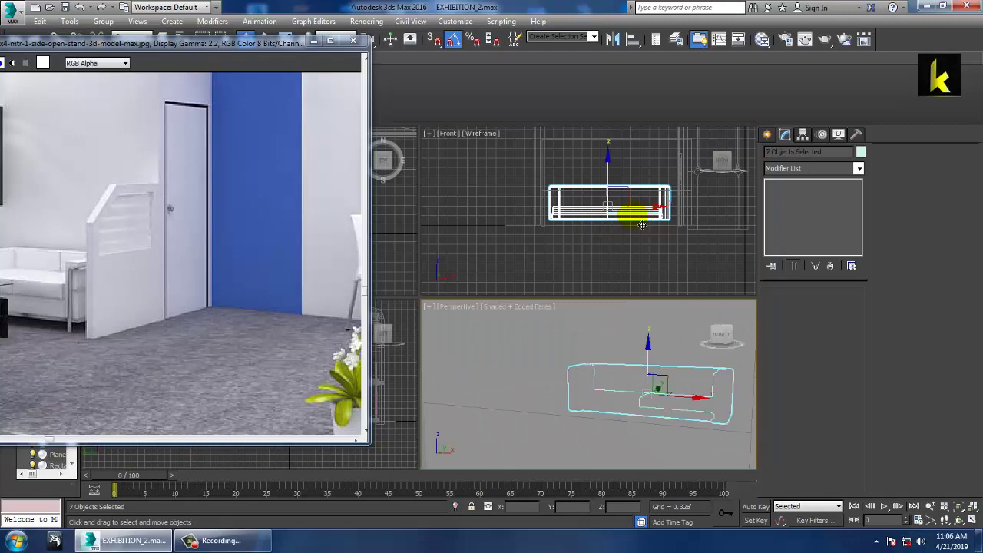
right_click(632, 215)
key(alt+w)
middle_drag(568, 223, 607, 228)
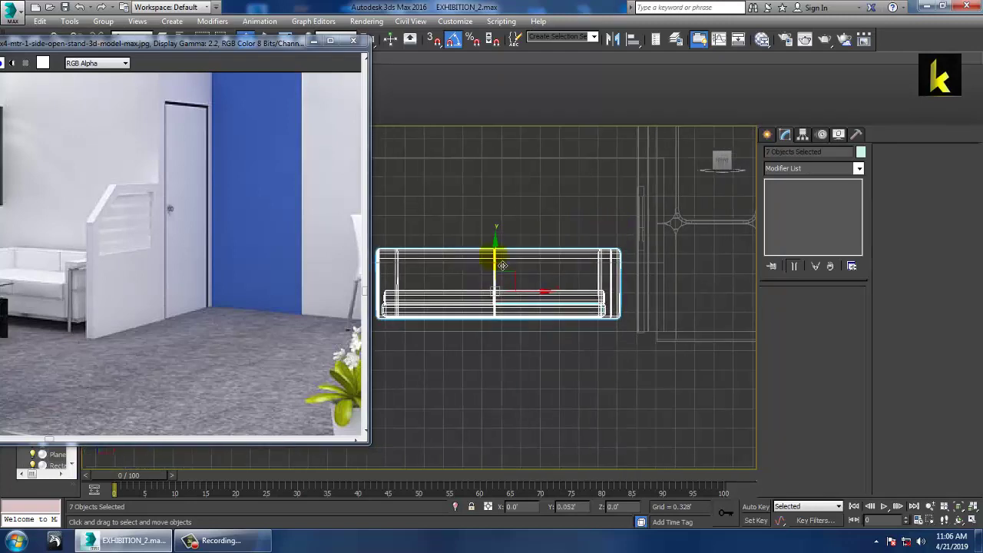
Draw a two-segment line in the side view, running back to front just below the armrest's top edge and straight down to the floor.
key(alt+w)
right_click(414, 393)
key(alt+w)
scroll(441, 376, up, 8)
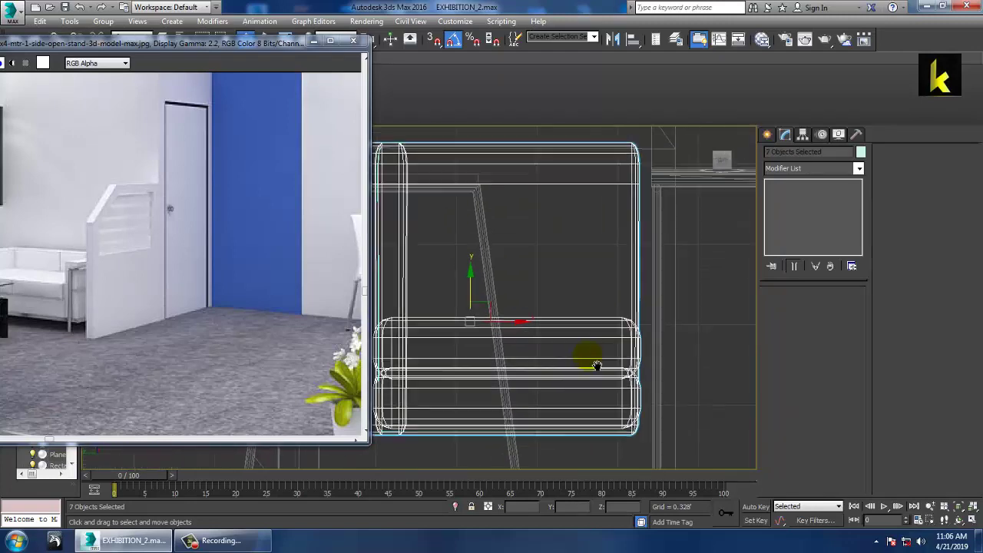
scroll(596, 365, down, 2)
middle_drag(575, 373, 584, 371)
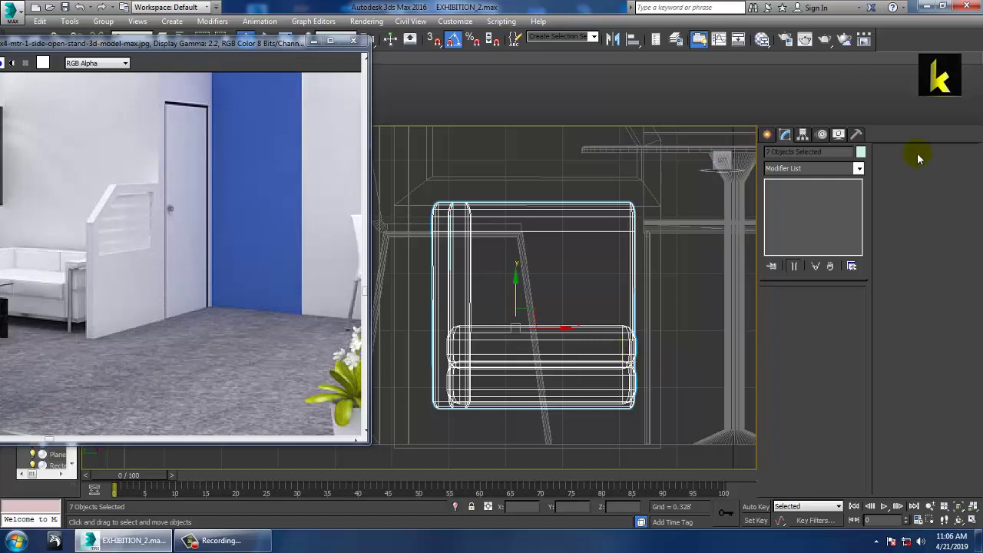
click(775, 134)
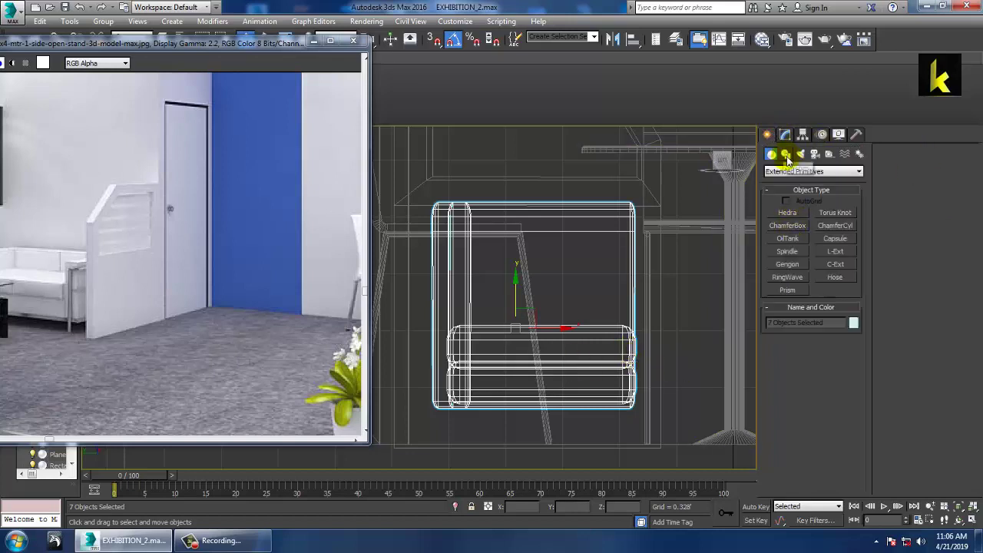
click(786, 155)
click(797, 224)
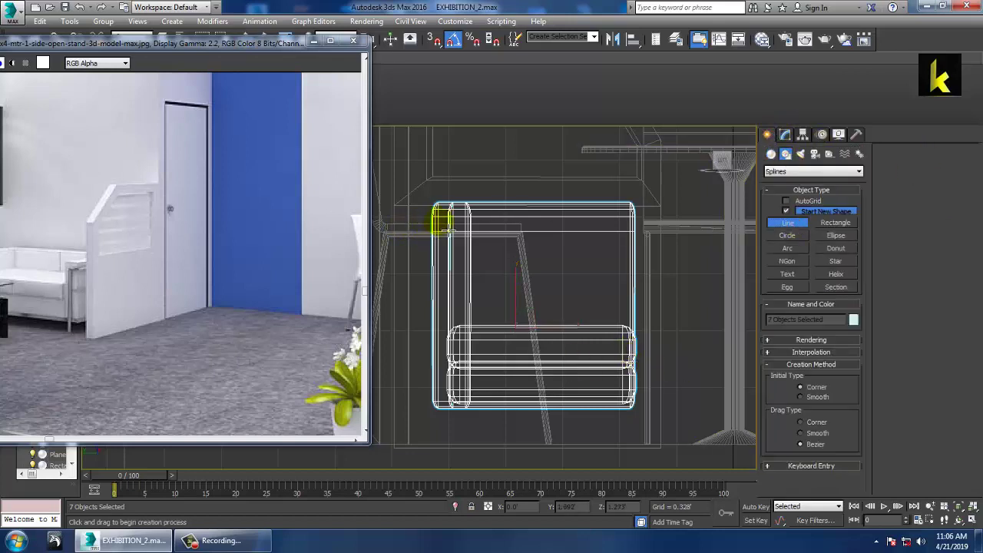
click(438, 225)
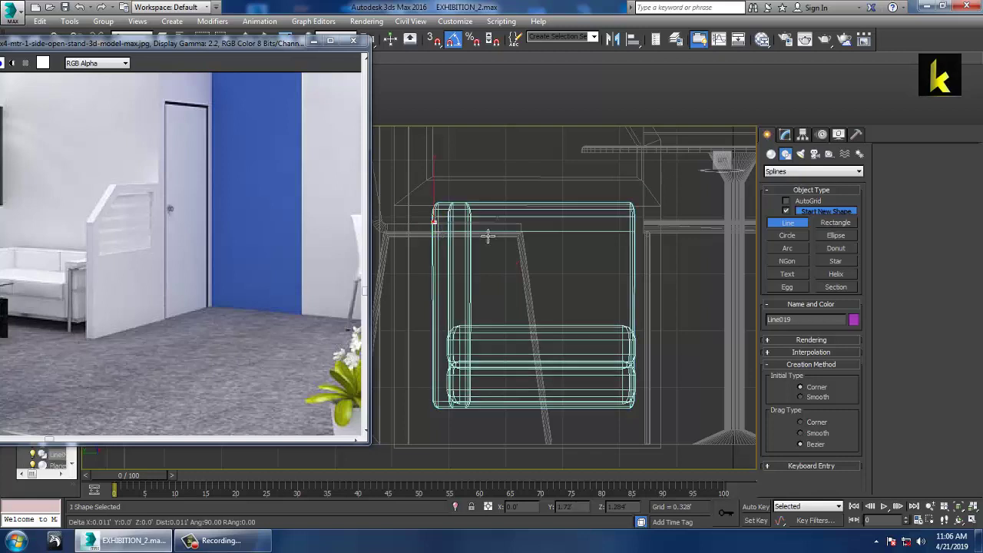
click(641, 232)
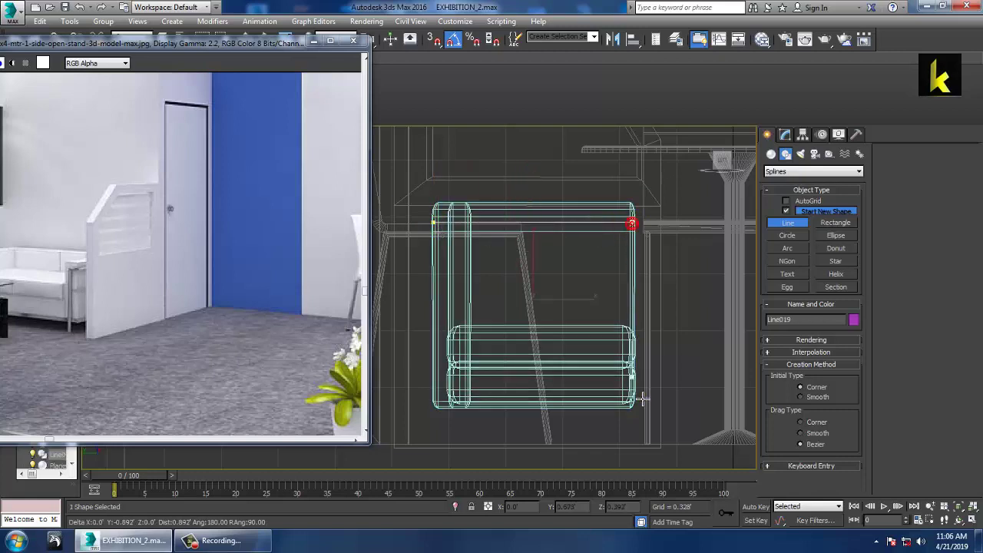
right_click(645, 455)
right_click(645, 456)
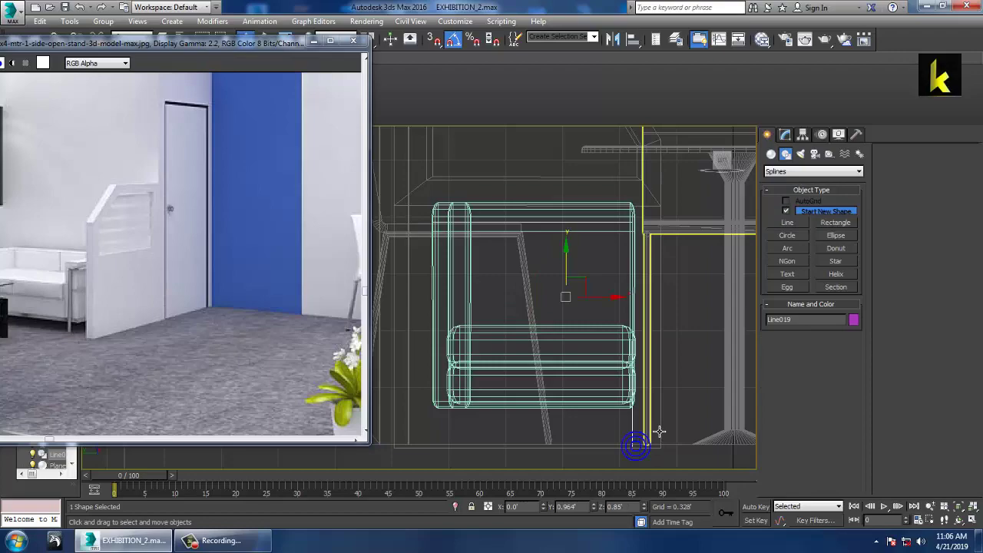
Enable the line in the viewport with a rectangular section of length 0.12' and width 0.085'.
key(alt+w)
middle_click(685, 413)
key(alt+w)
alt+middle_drag(679, 392, 689, 305)
scroll(631, 381, down, 10)
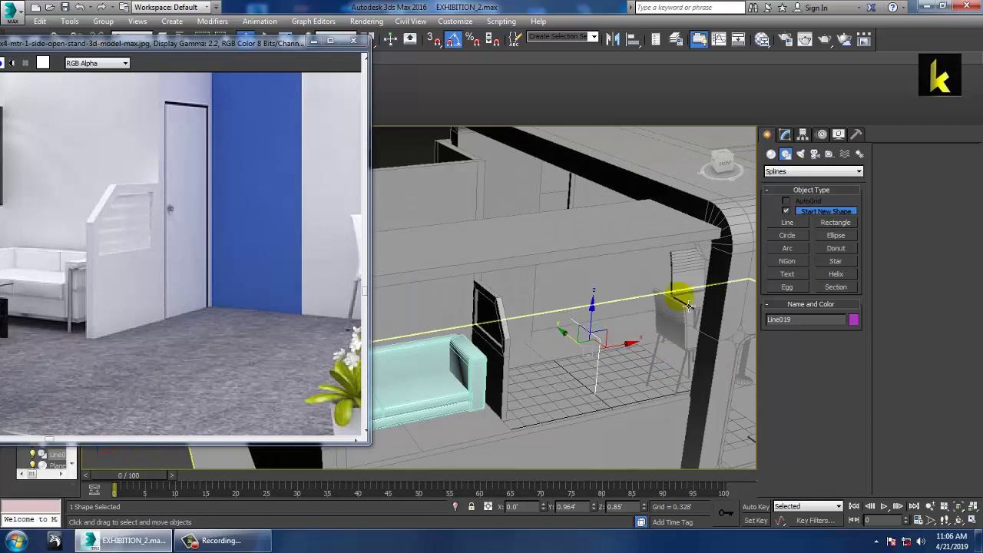
click(786, 134)
click(809, 294)
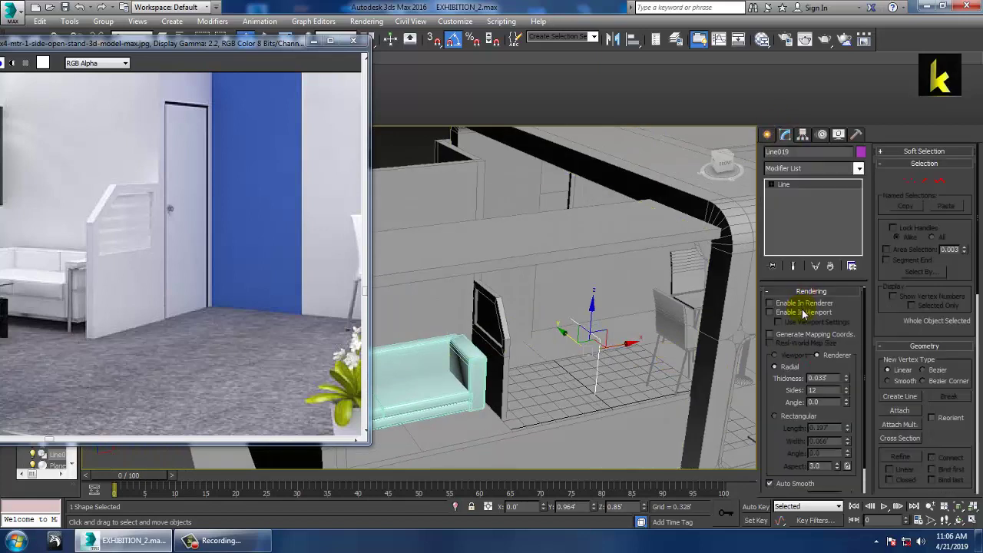
click(803, 311)
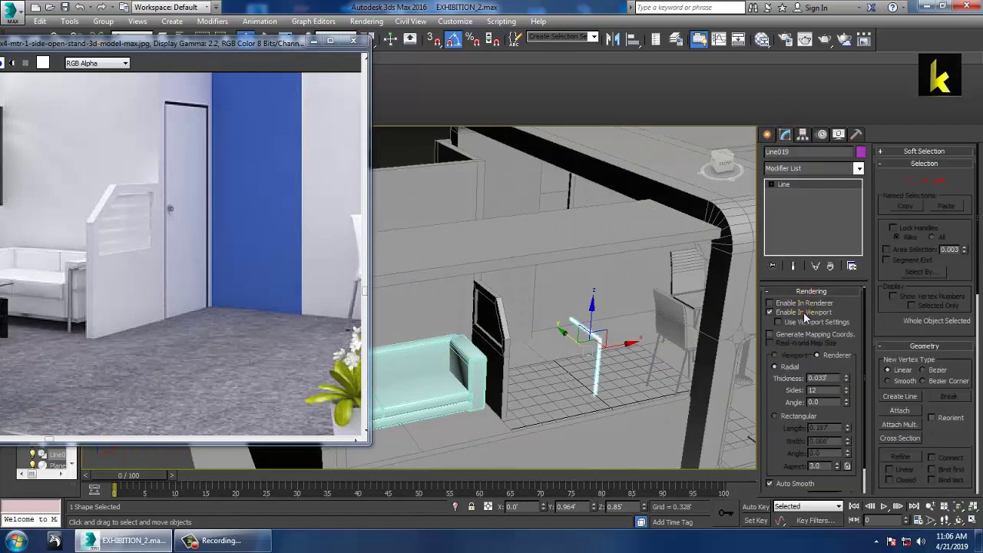
click(801, 419)
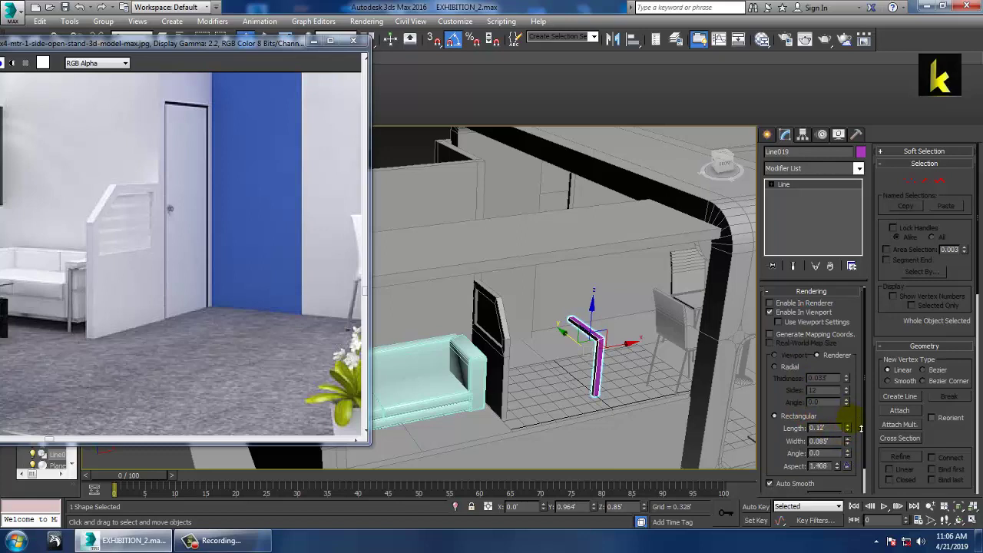
Move the frame line along X to about -2.511' so it sits against the right armrest's outer side.
drag(611, 354, 527, 351)
key(z)
alt+middle_drag(528, 351, 590, 328)
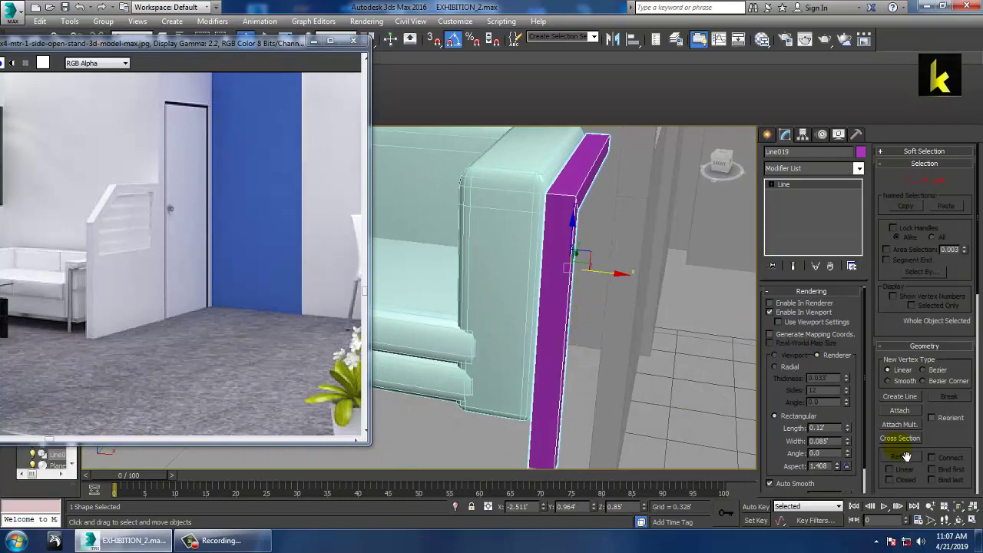
Thin the frame line's rectangular section to a length of 0.085' and a width of 0.064'.
drag(850, 446, 862, 465)
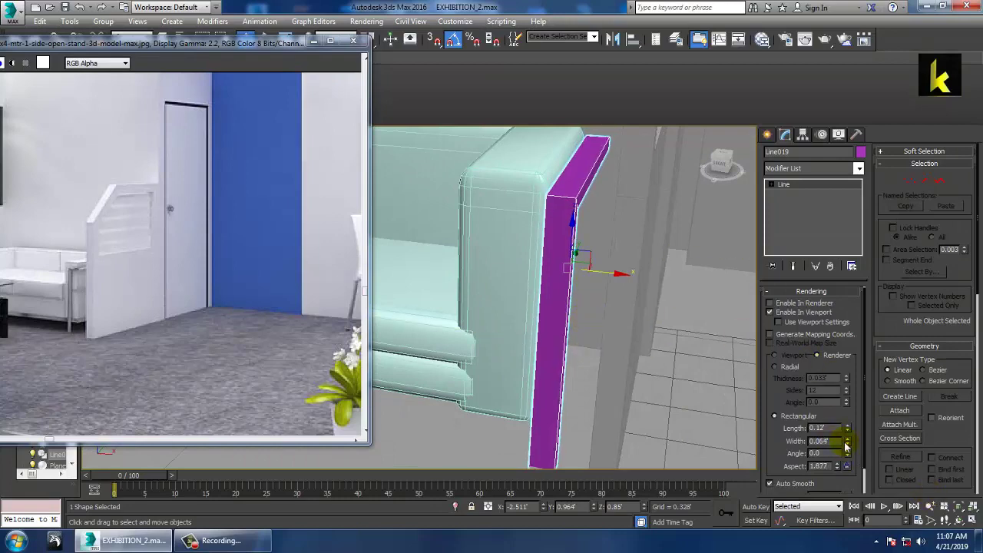
drag(850, 432, 851, 441)
alt+middle_drag(749, 392, 620, 348)
Align the frame line's two front vertices with the armrest's front edge and adjust its back vertex along Y.
key(alt+w)
middle_click(379, 212)
key(alt+w)
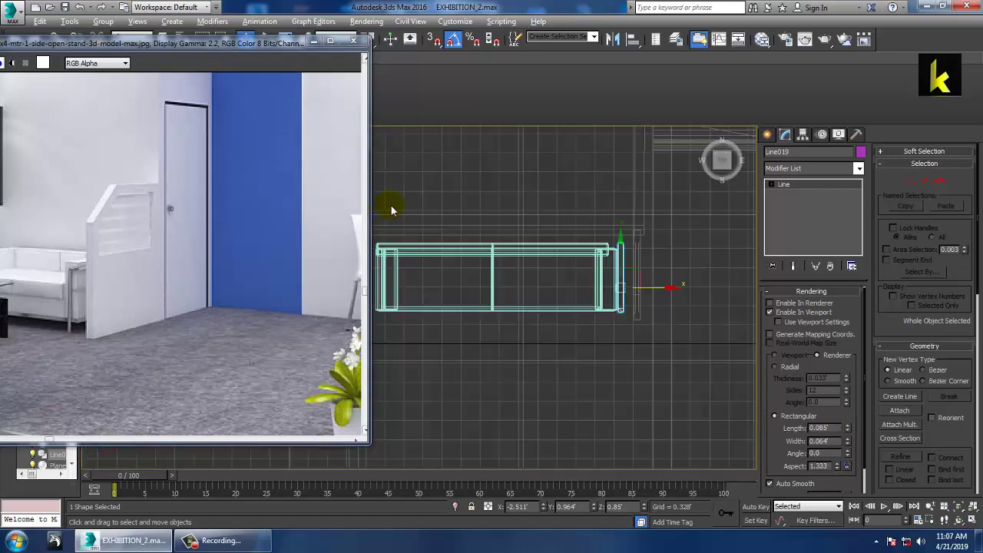
middle_drag(411, 236, 476, 223)
scroll(476, 223, up, 5)
key(1)
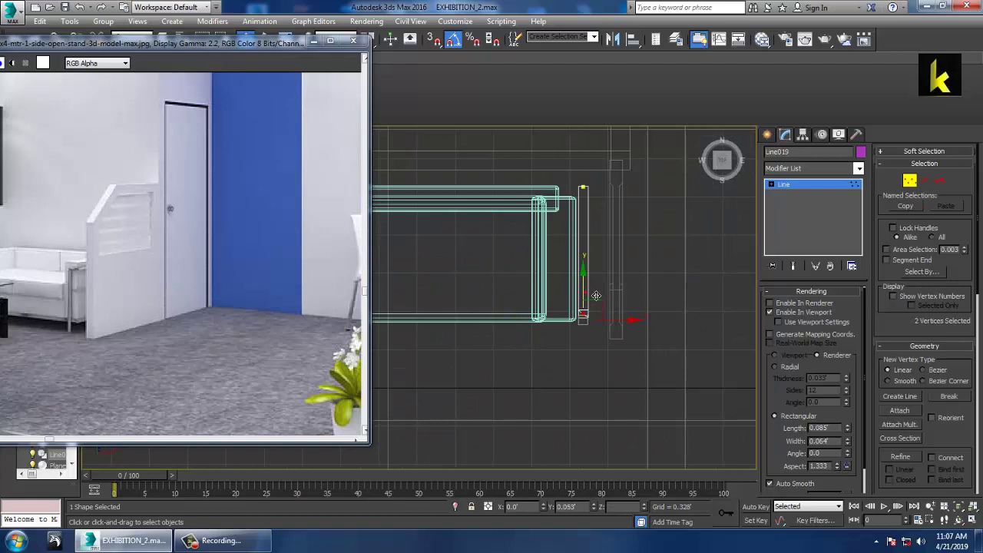
click(584, 186)
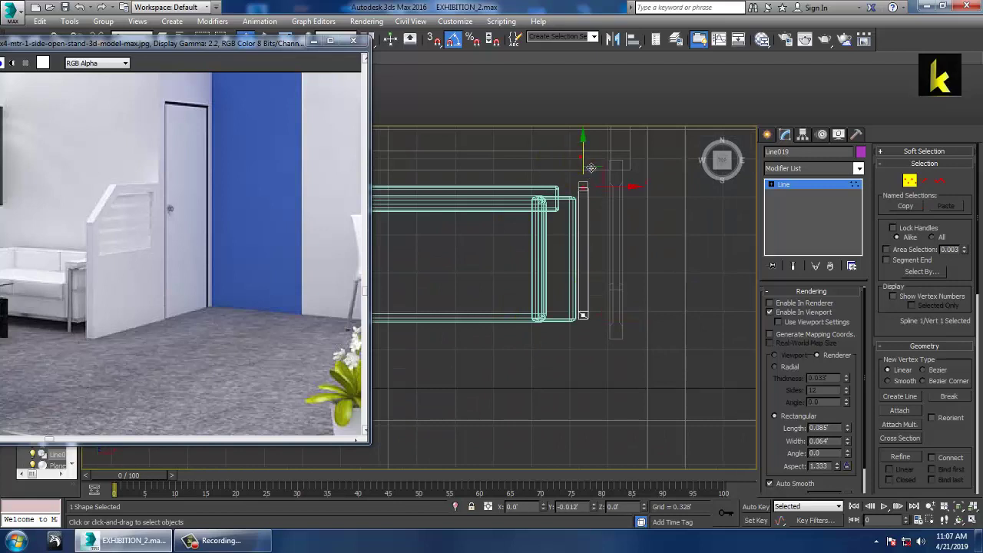
click(803, 187)
Shift the whole side frame along Y to about 0.986'.
key(alt+w)
click(617, 330)
key(alt+w)
alt+middle_drag(617, 330, 633, 308)
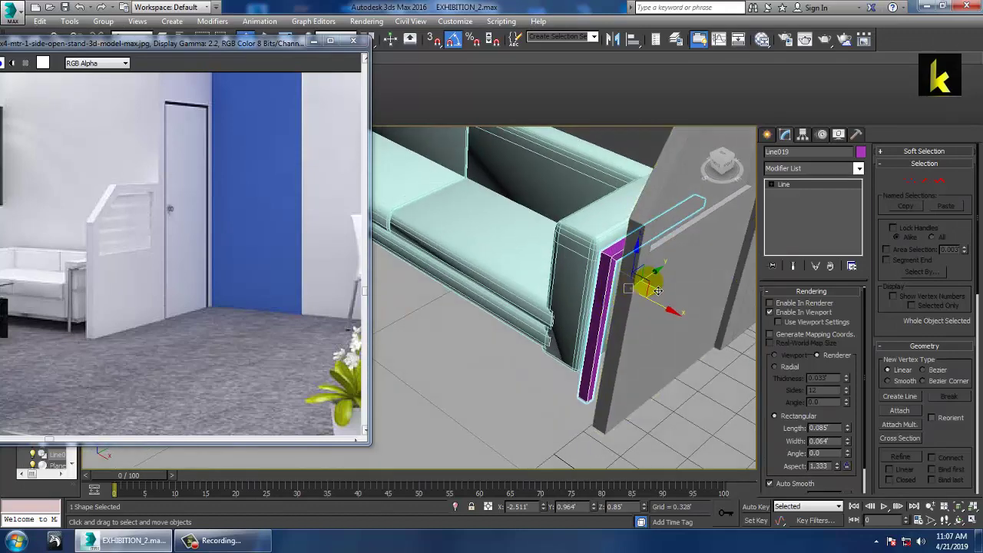
Copy the side frame along X to about -6.734' so it stands beside the left armrest.
key(alt+w)
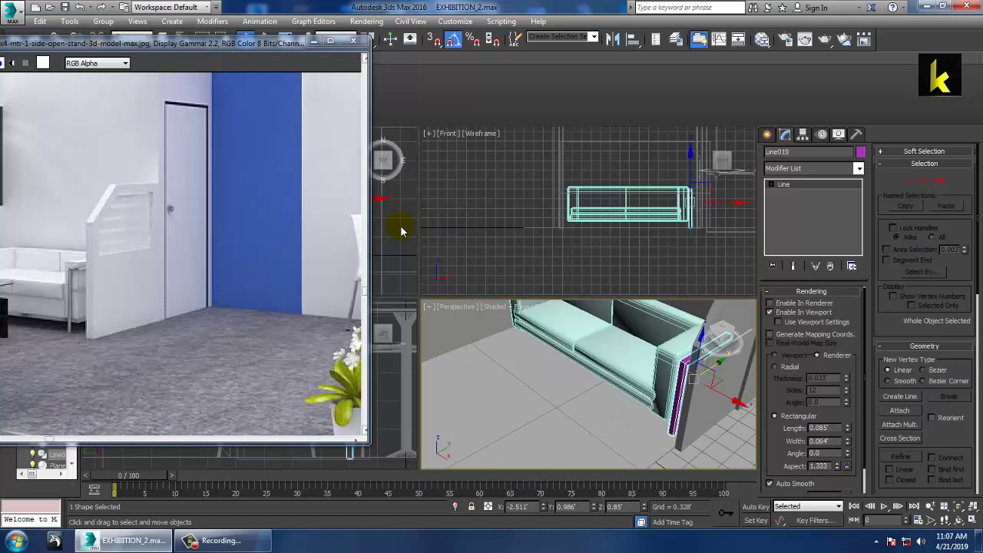
right_click(401, 230)
key(alt+w)
scroll(566, 239, down, 3)
middle_drag(571, 241, 616, 244)
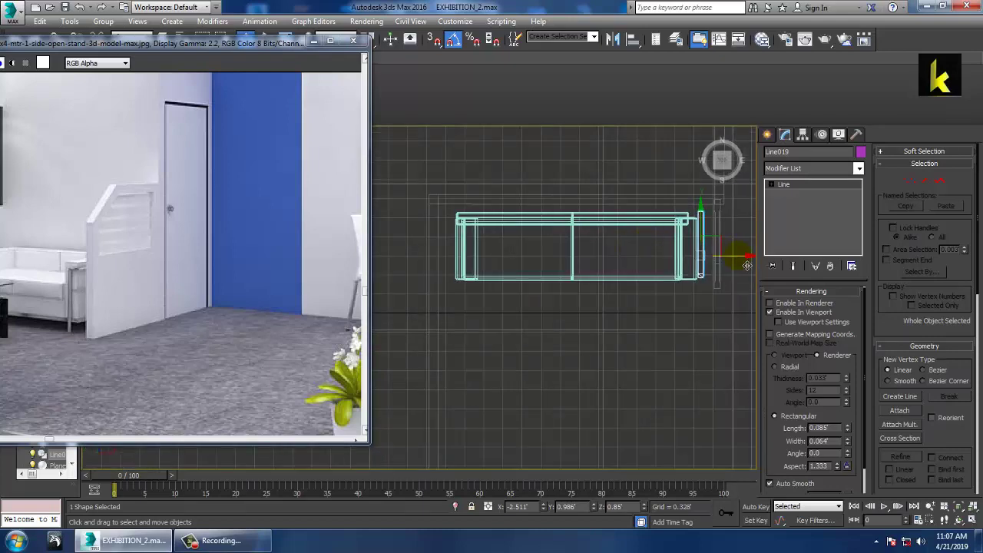
drag(747, 266, 502, 267)
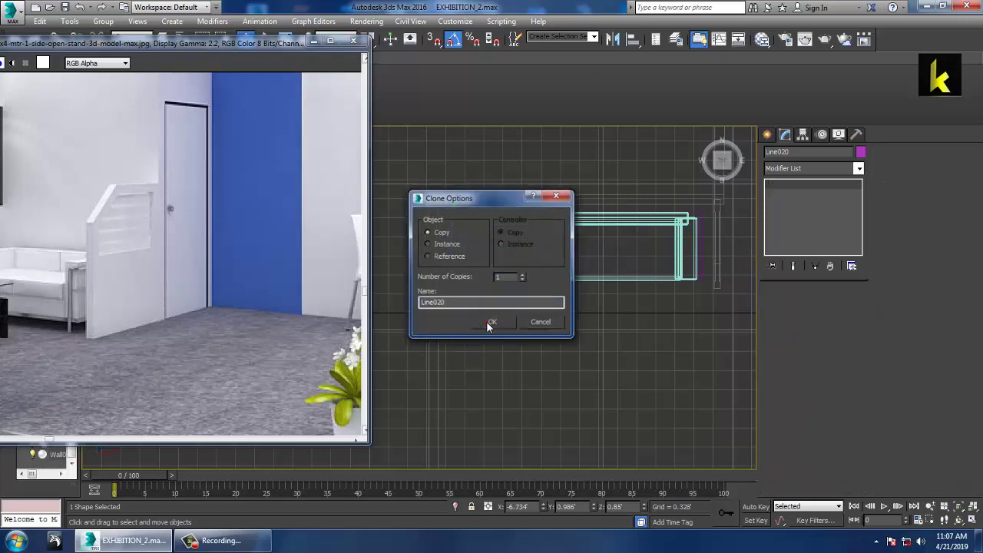
click(483, 319)
Draw a straight line behind the sofa in the top view, from the left side frame's back end to the right one's.
click(769, 137)
click(787, 223)
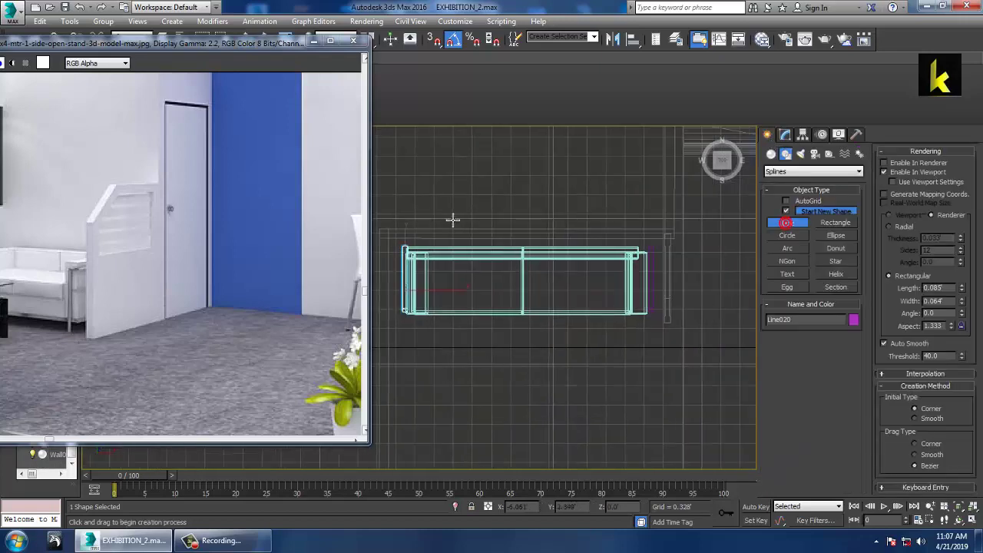
scroll(452, 220, up, 2)
click(401, 266)
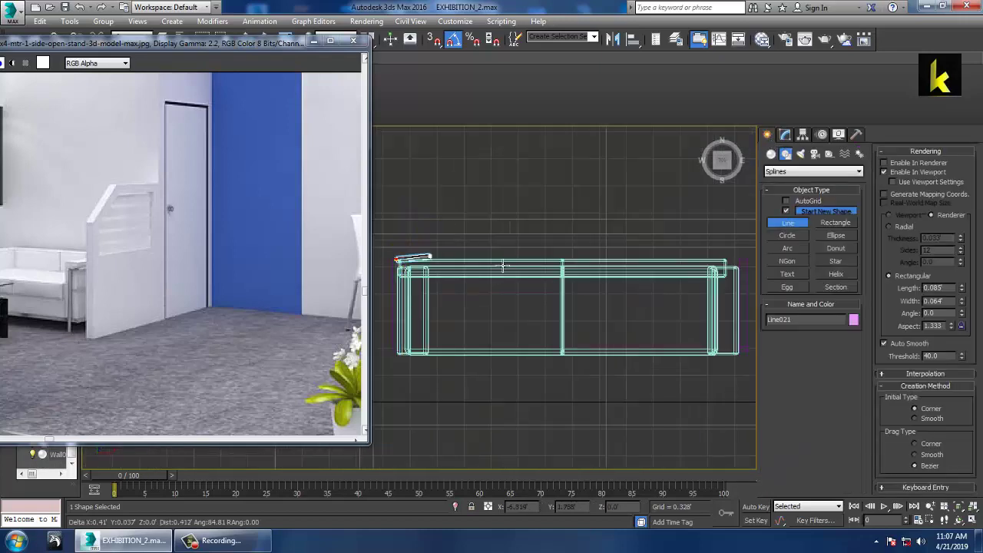
right_click(749, 269)
right_click(748, 269)
Raise the back rail line along Z to about 1.282', level with the top of the side frames.
key(alt+w)
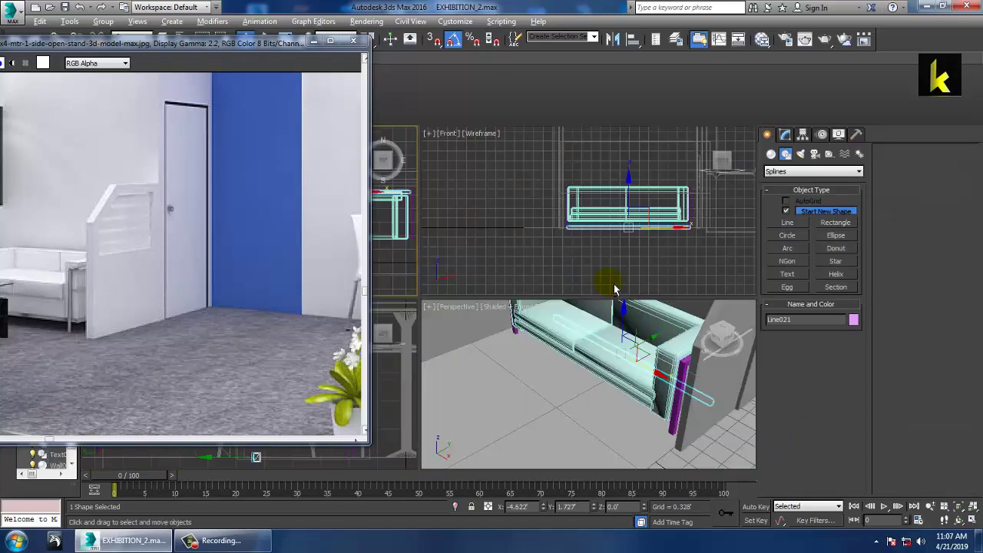
middle_click(617, 288)
key(alt+w)
alt+middle_drag(632, 307, 598, 280)
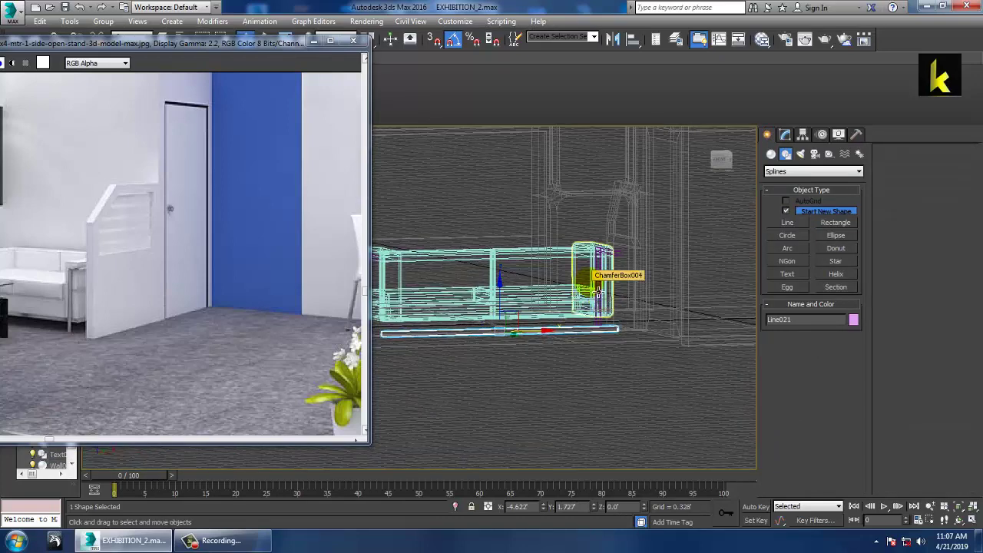
key(alt+w)
middle_click(629, 350)
key(alt+w)
mouse_move(619, 327)
alt+middle_down()
mouse_move(610, 288)
mouse_move(600, 344)
mouse_move(626, 277)
mouse_move(566, 309)
mouse_move(576, 307)
mouse_move(570, 352)
alt+middle_up()
key(F3)
drag(569, 352, 592, 255)
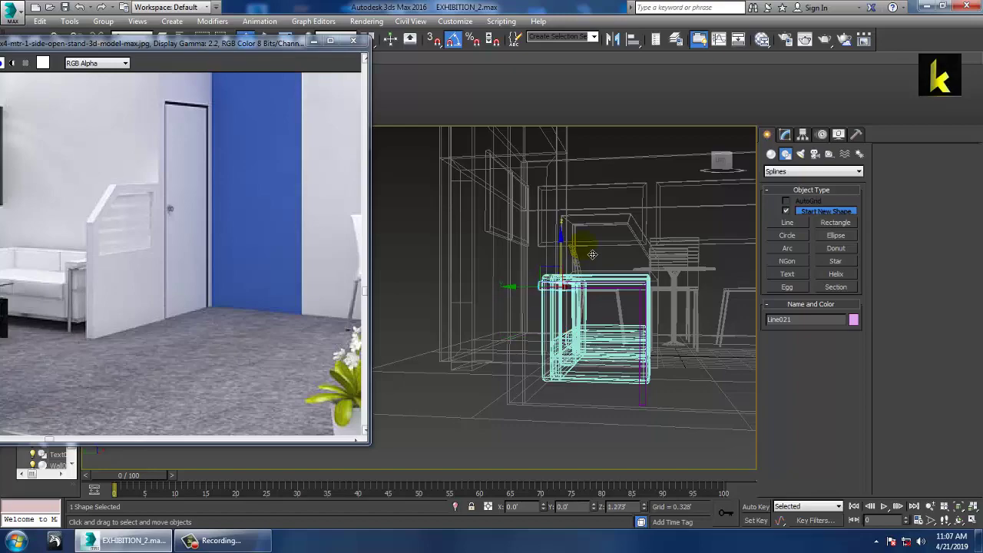
alt+middle_drag(592, 254, 638, 338)
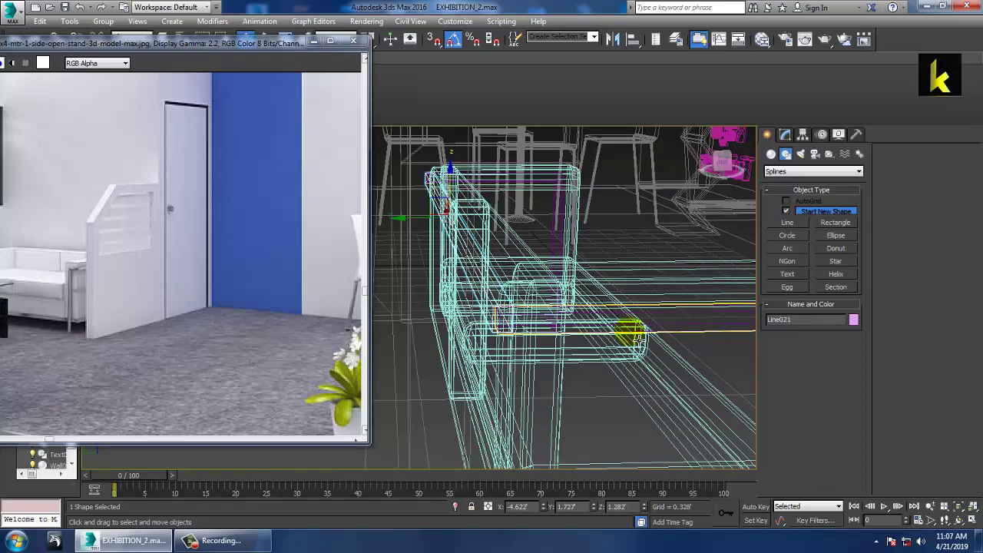
Attach both side frames to the back rail line as one spline.
click(786, 135)
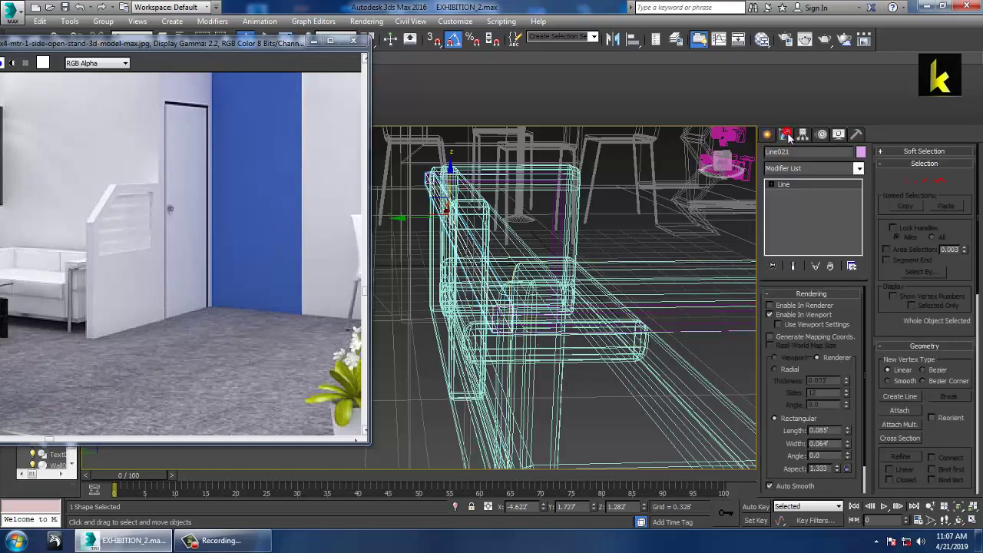
click(898, 411)
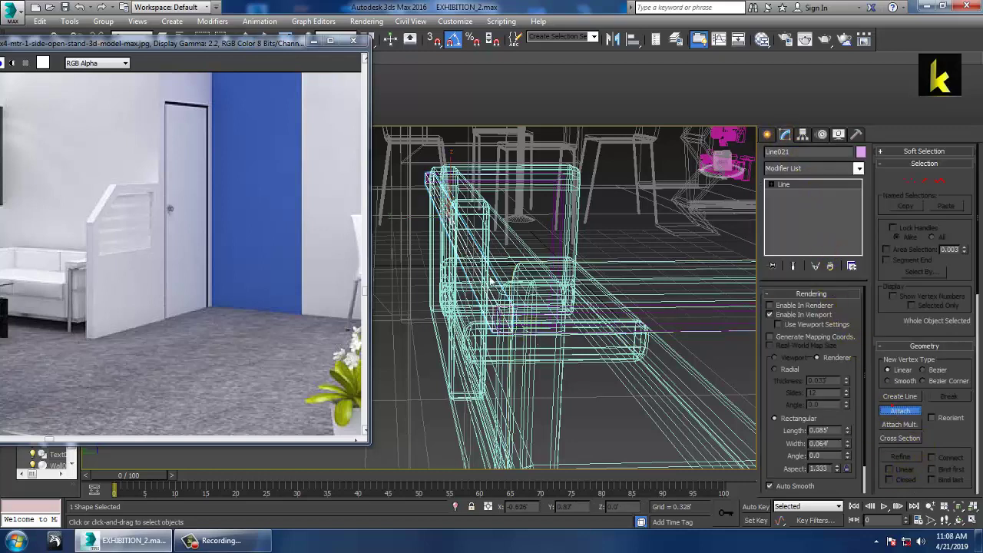
click(634, 324)
click(509, 195)
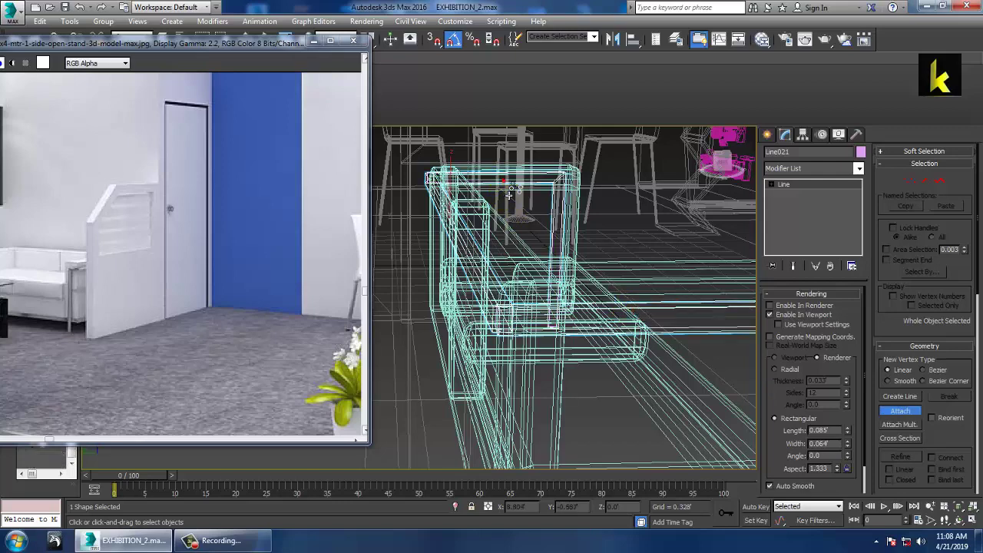
right_click(510, 194)
Fuse and weld the overlapping spline vertices where the left side frame meets the back rail.
key(1)
click(504, 315)
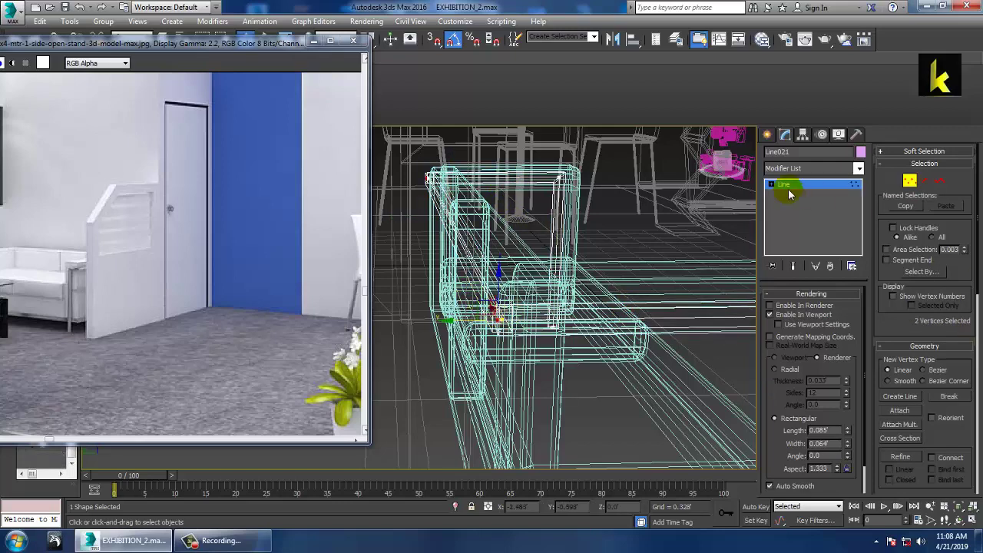
click(772, 185)
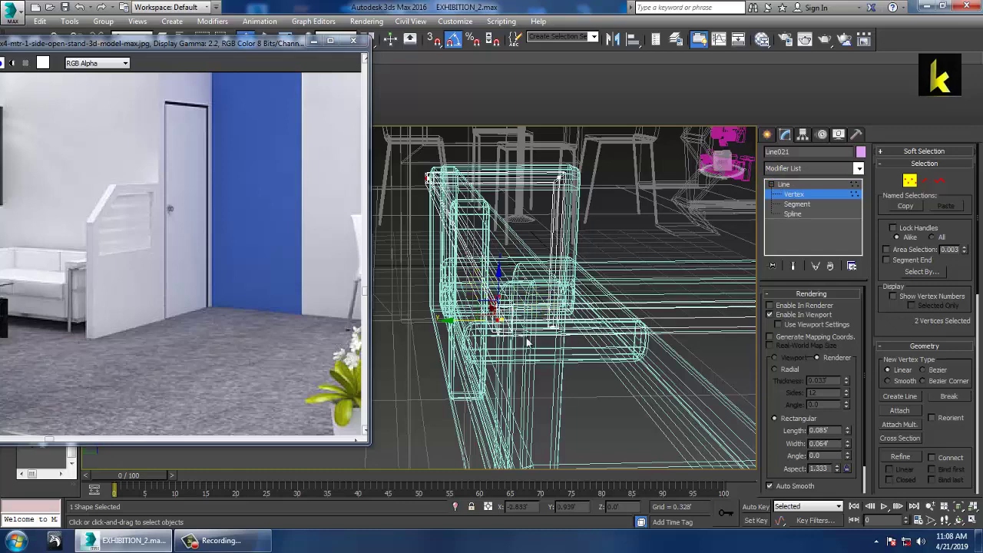
right_click(504, 325)
click(488, 419)
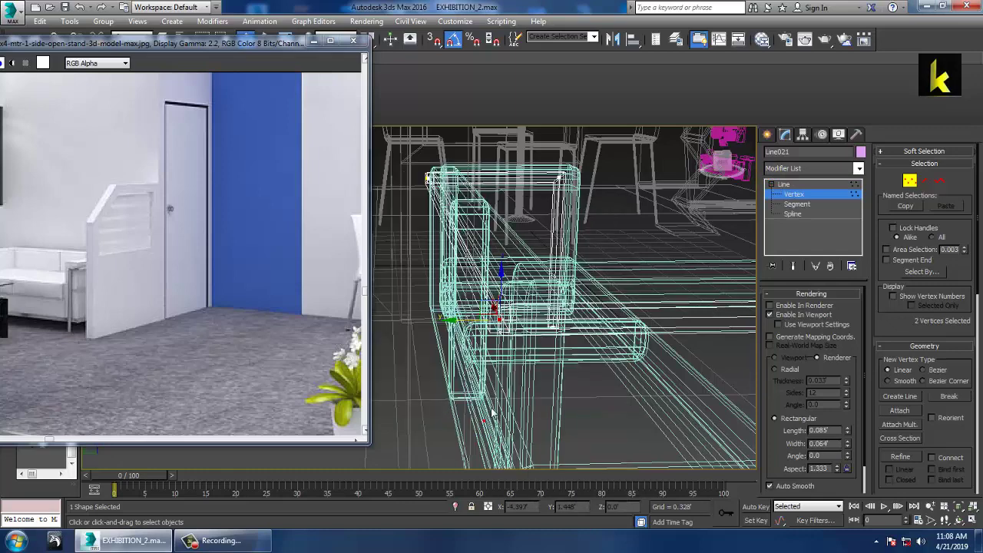
right_click(501, 321)
click(484, 420)
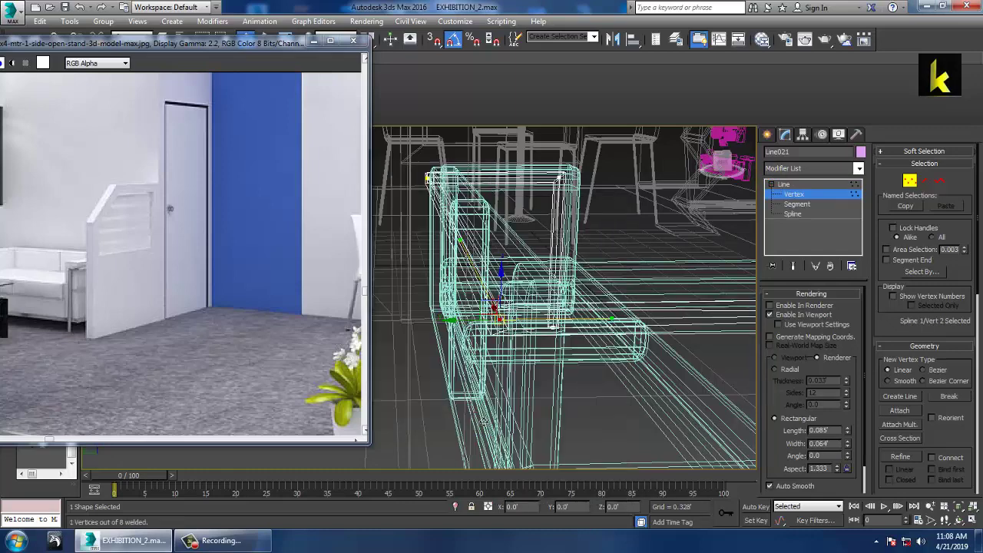
Fuse and weld the overlapping spline vertices where the right side frame meets the back rail.
middle_drag(537, 280, 578, 349)
drag(438, 198, 476, 221)
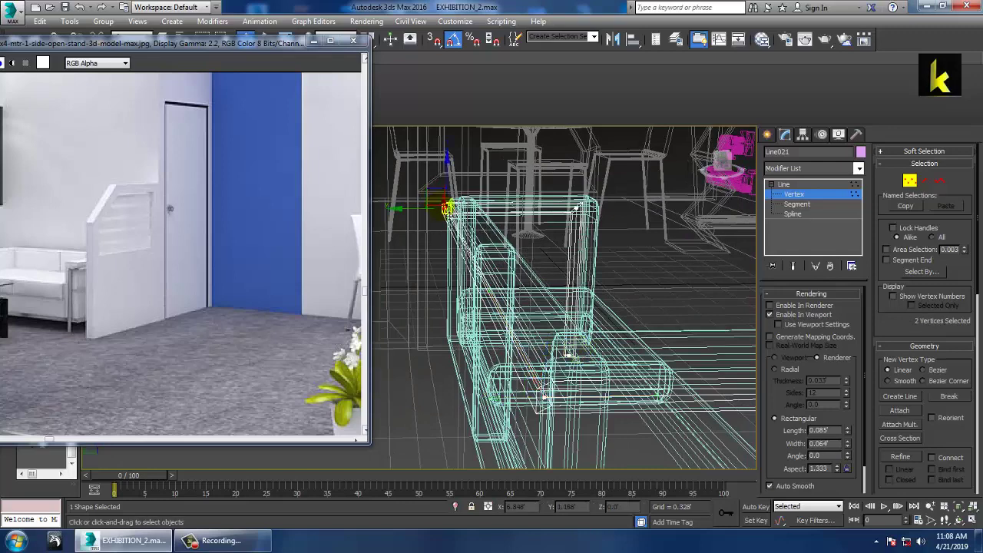
right_click(436, 202)
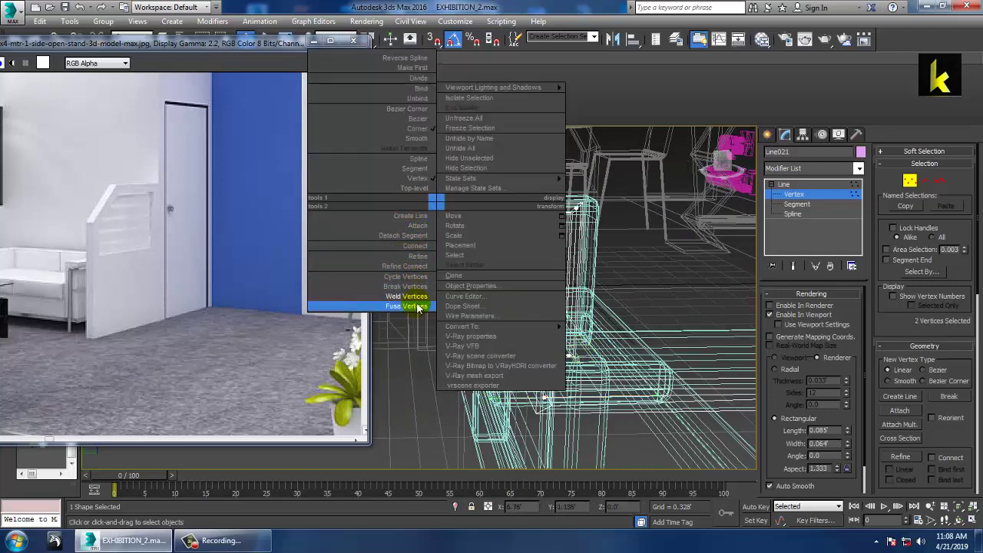
click(415, 306)
right_click(439, 204)
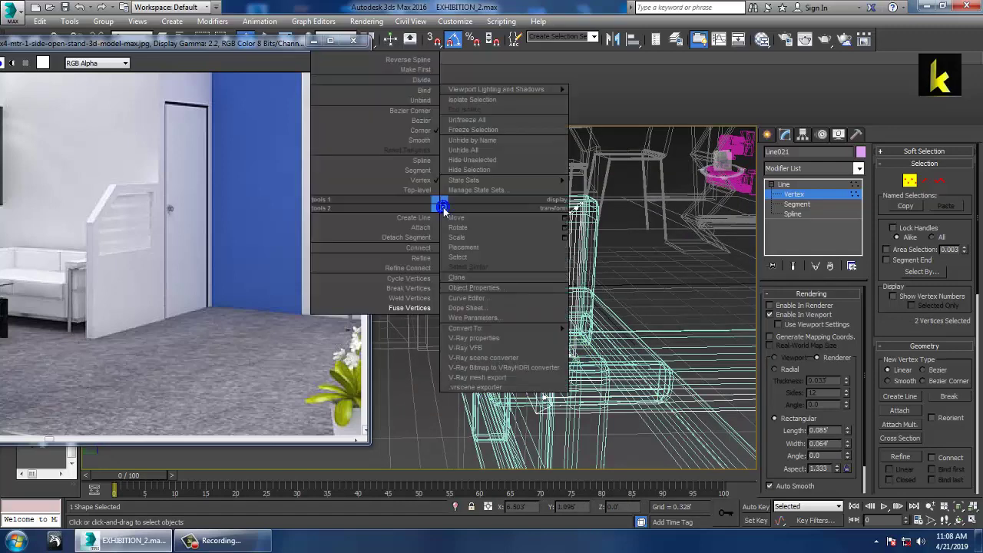
click(410, 299)
Move the right side frame's three vertices slightly inward along X, closer to the right armrest.
key(F3)
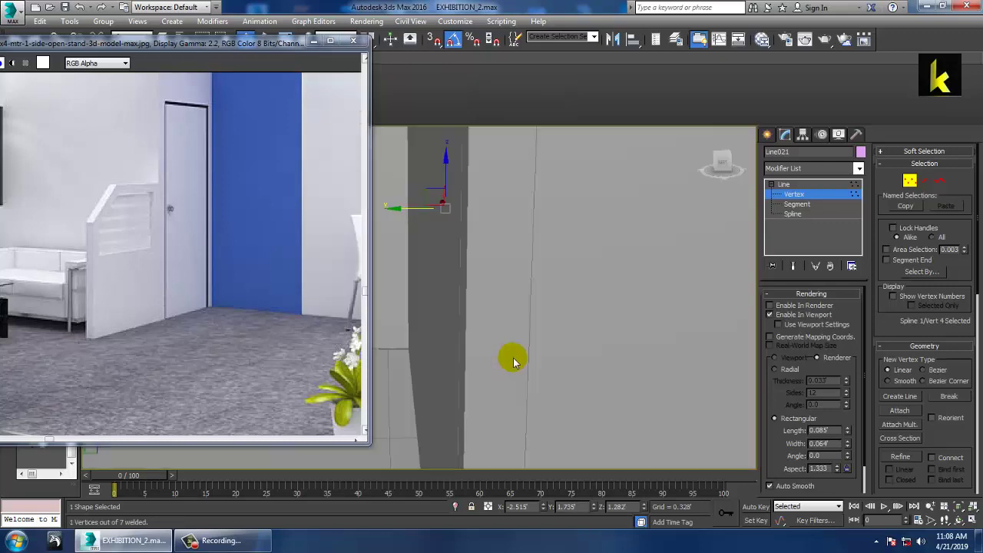
scroll(530, 357, down, 1)
alt+middle_drag(632, 349, 459, 349)
scroll(499, 360, down, 4)
alt+middle_drag(543, 370, 622, 313)
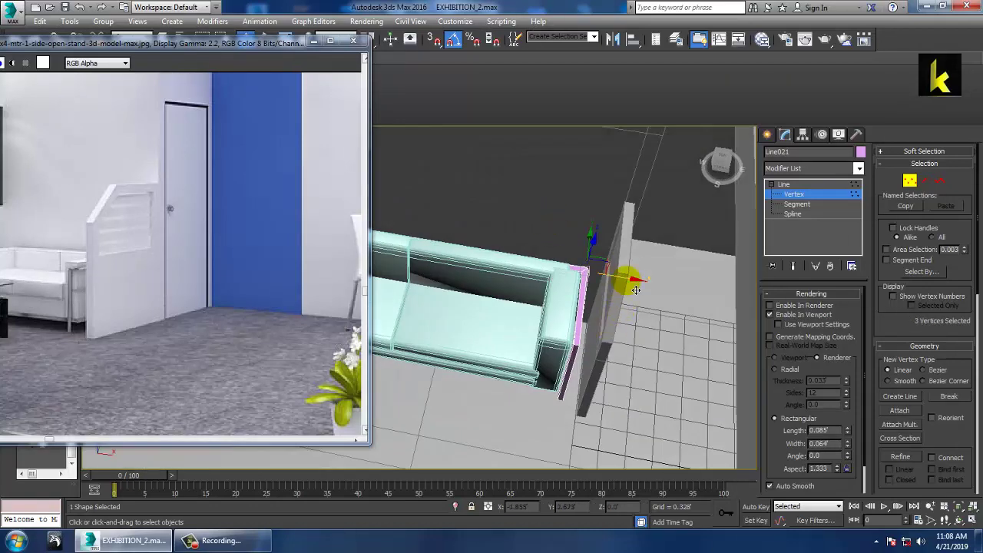
drag(629, 279, 625, 277)
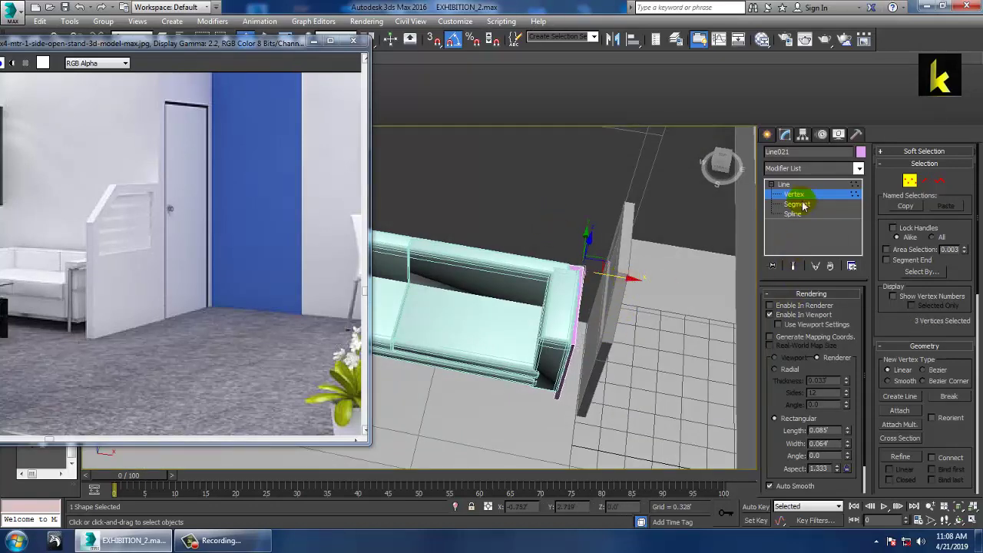
Leave vertex editing and change the tube frame's object color to light grey.
click(825, 183)
click(861, 152)
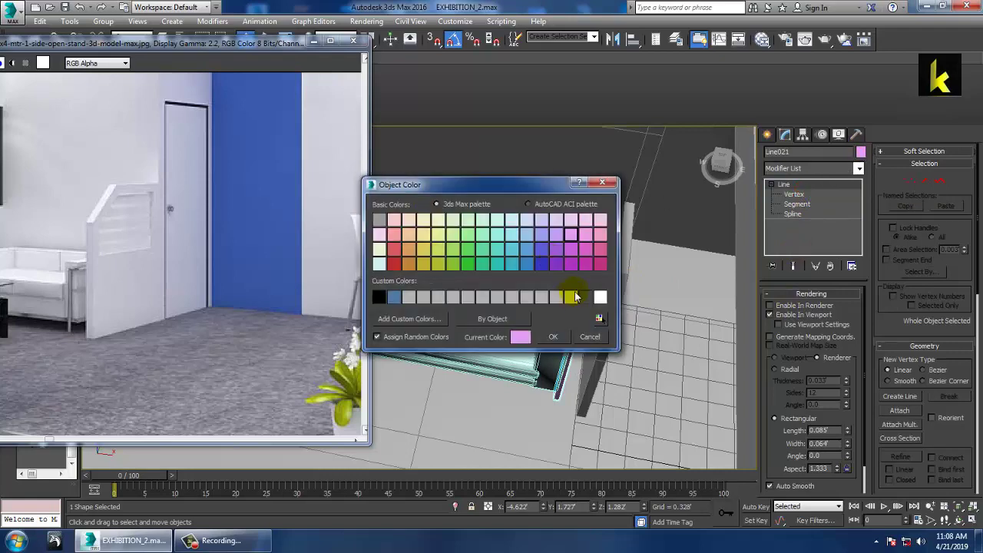
click(555, 337)
Draw a straight vertical line in the left view from the frame's top back corner down to the floor as a back leg.
key(alt+w)
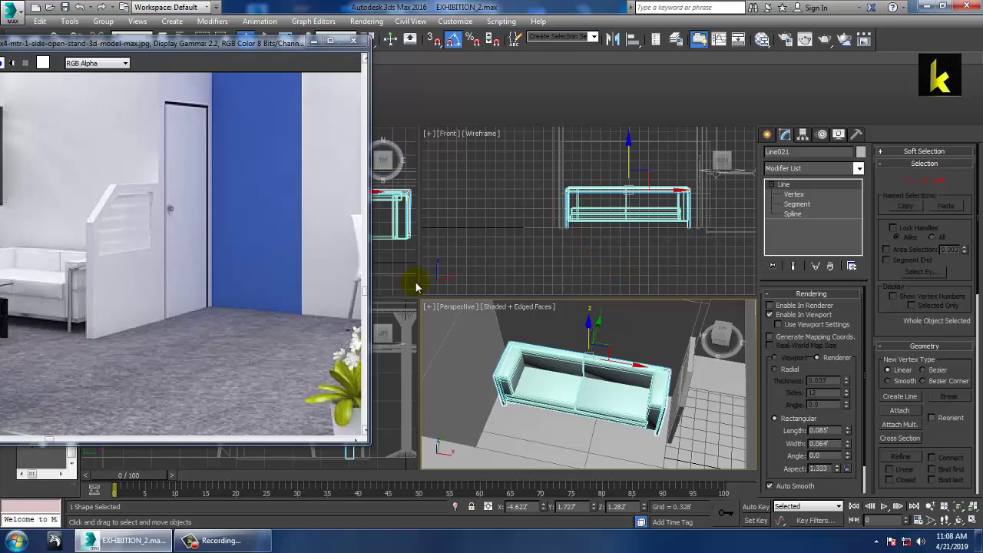
middle_drag(536, 249, 569, 239)
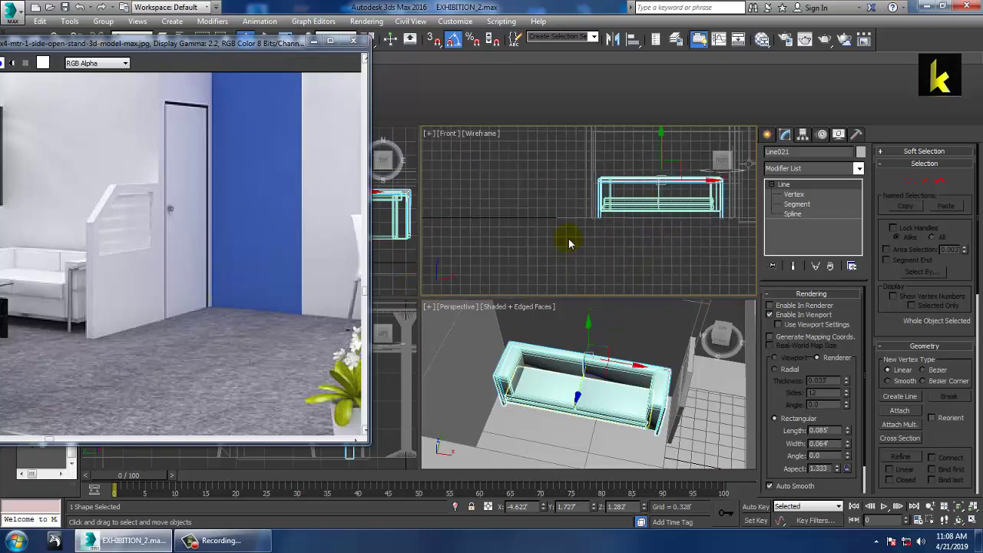
middle_click(409, 338)
key(alt+w)
scroll(459, 327, up, 1)
middle_drag(459, 327, 600, 287)
scroll(600, 287, down, 3)
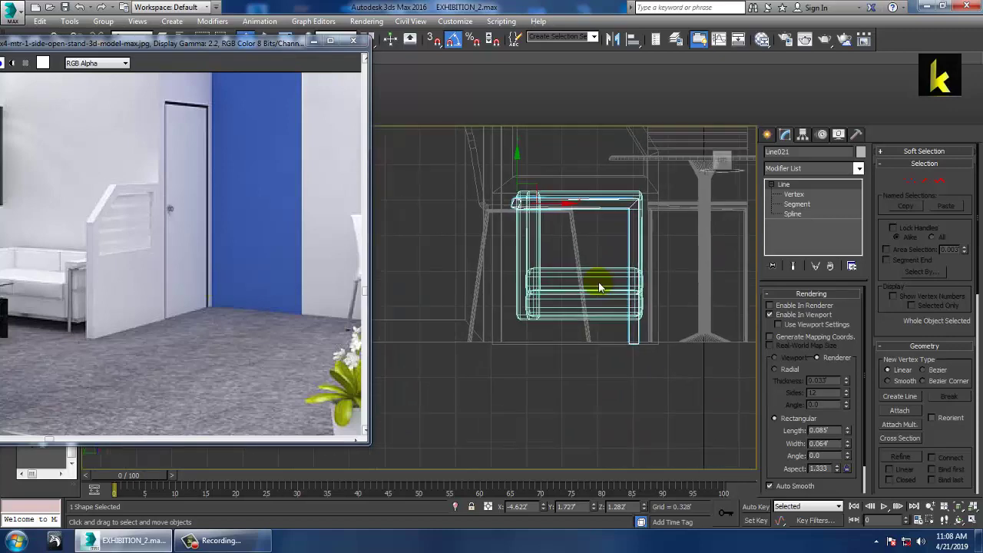
click(767, 134)
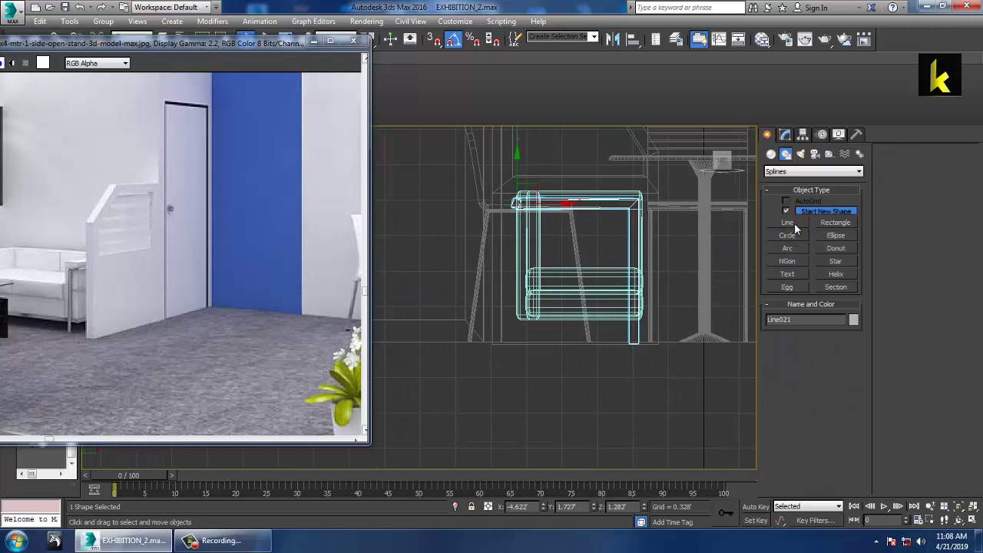
click(788, 223)
click(527, 217)
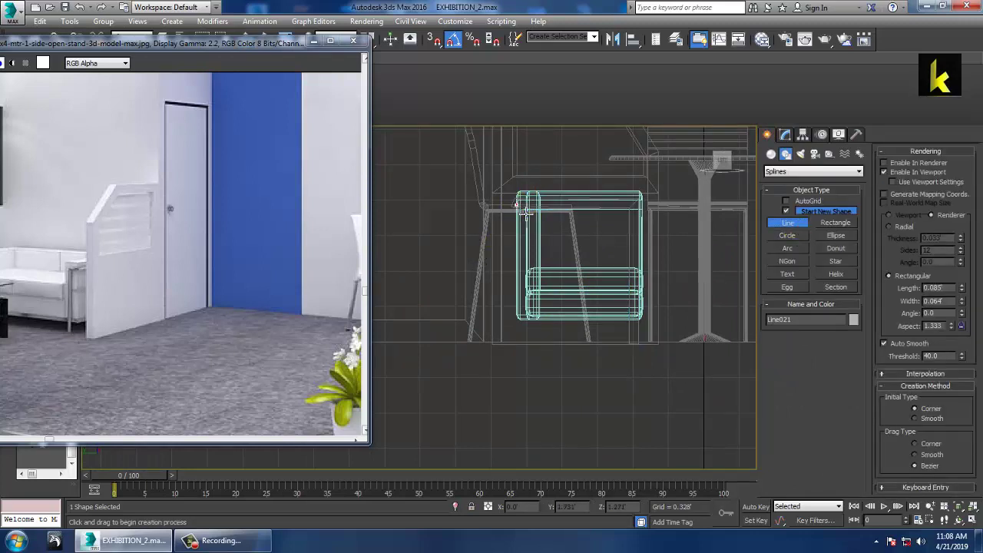
right_click(531, 352)
right_click(531, 351)
Move the back leg line along X to about -6.693', under the frame's left back corner.
key(alt+w)
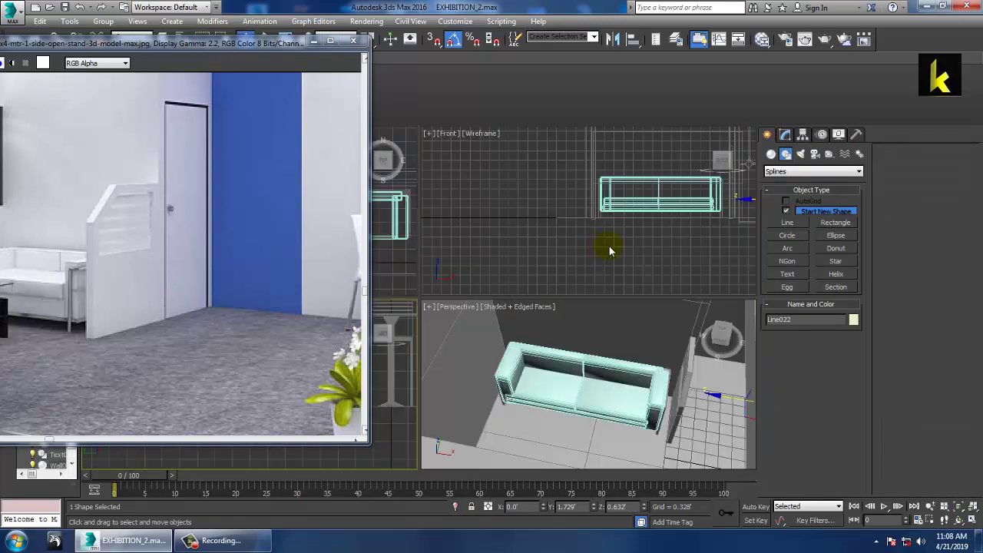
right_click(609, 246)
right_click(405, 232)
key(alt+w)
middle_drag(408, 235, 446, 281)
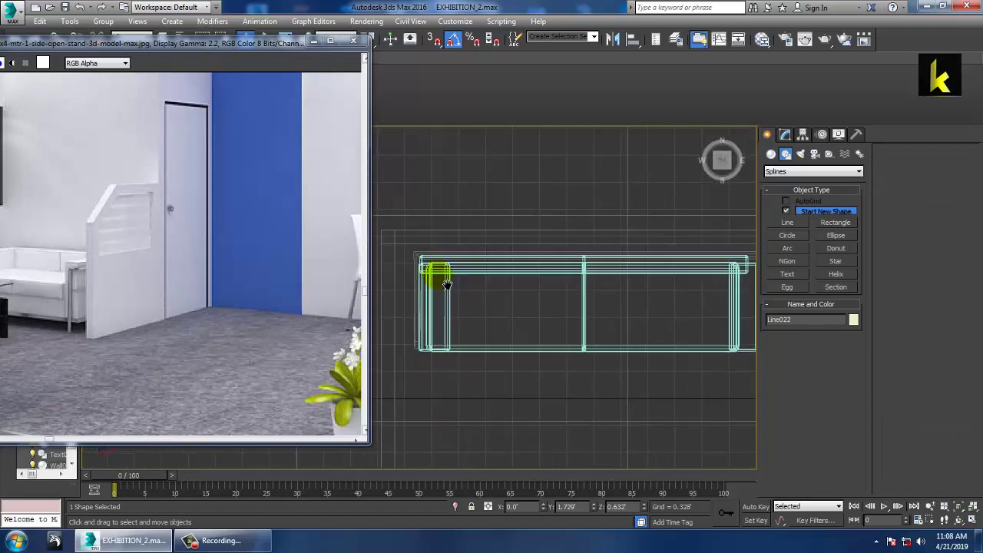
scroll(450, 280, down, 2)
scroll(470, 281, down, 3)
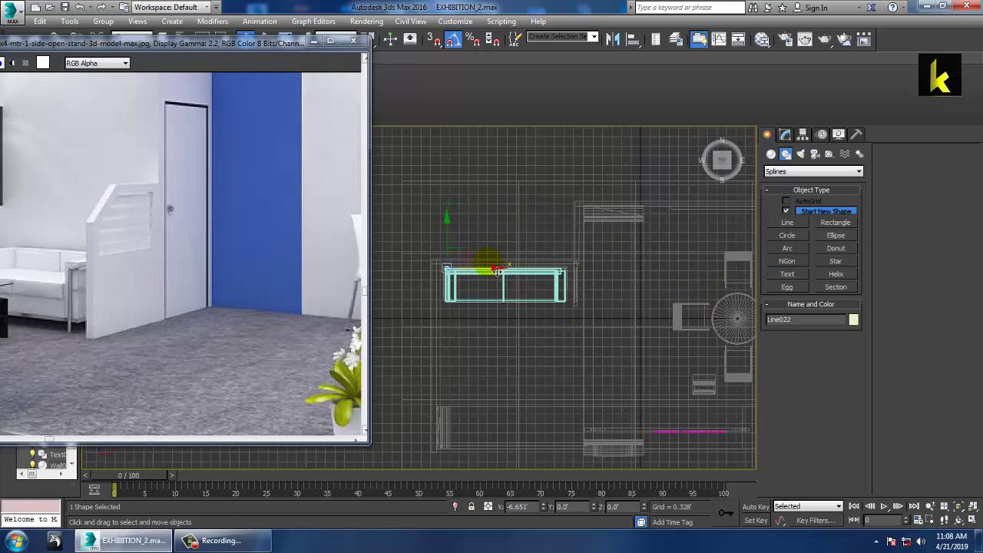
scroll(497, 272, up, 5)
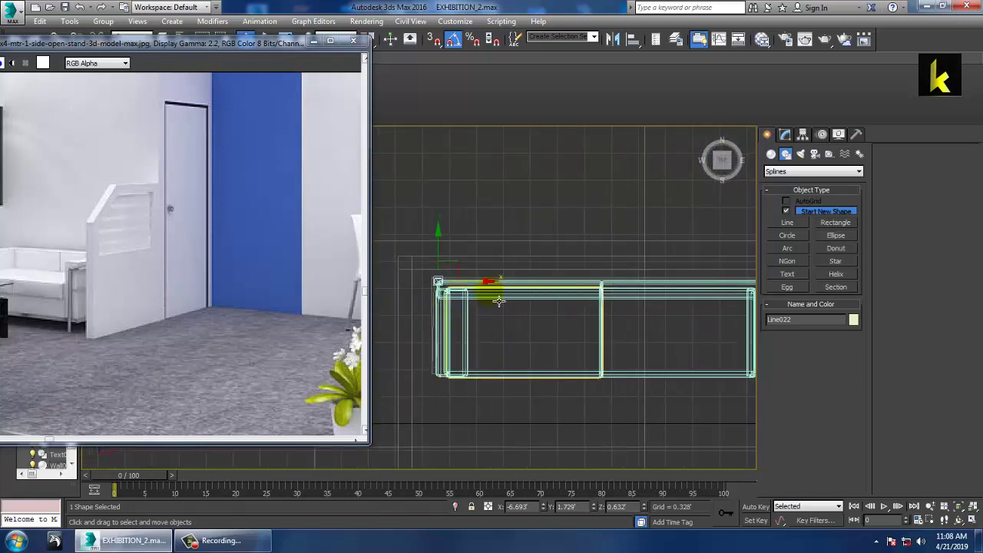
middle_drag(487, 295, 420, 294)
Copy the back leg line once along X to about -2.598', under the frame's right back corner.
drag(411, 285, 536, 291)
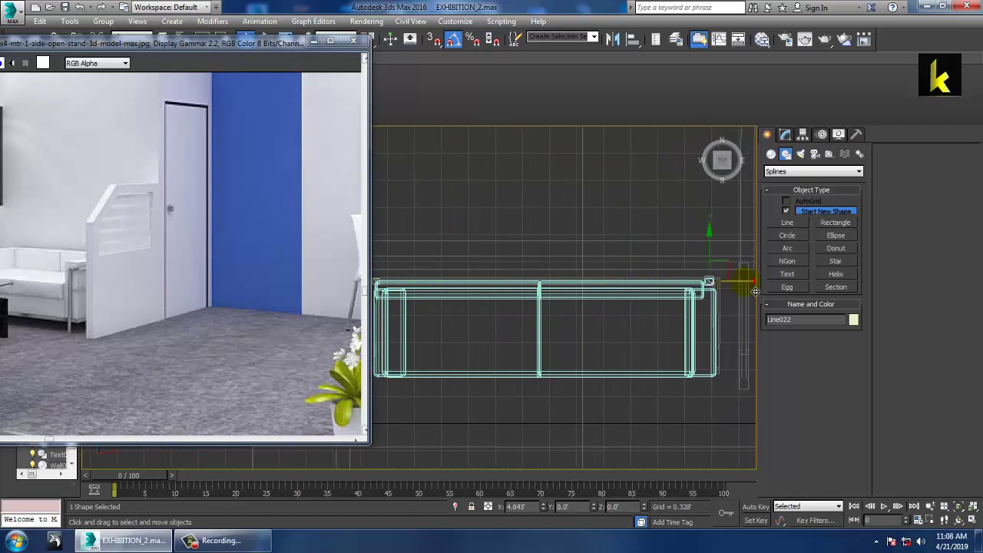
key(ctrl+v)
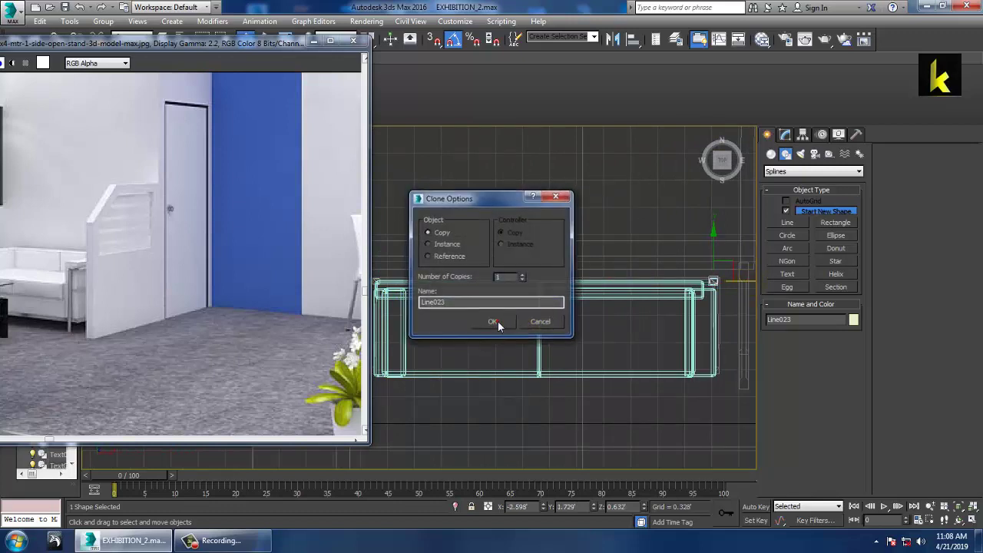
click(496, 321)
Select all objects in the scene, give them one light grey object color and check the sofa in perspective.
click(853, 320)
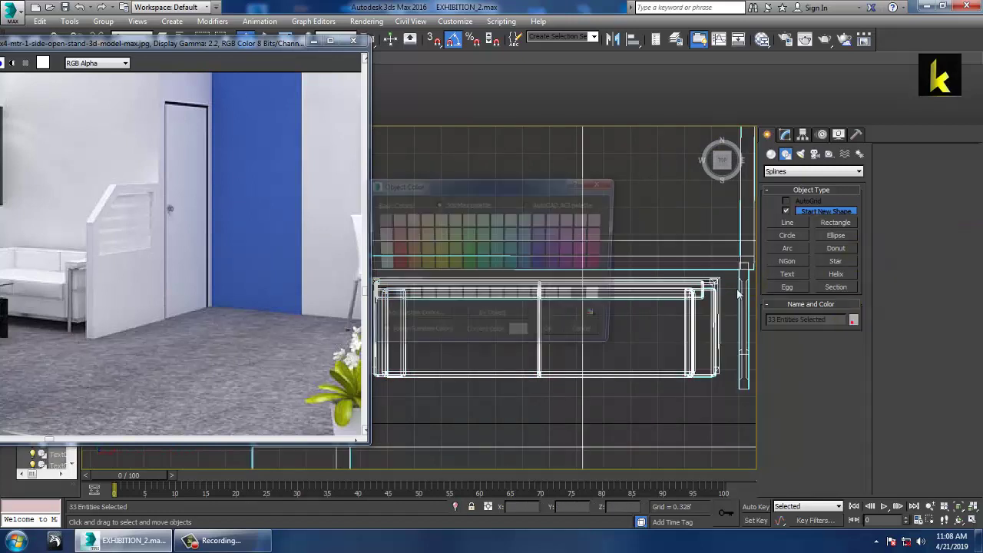
click(561, 338)
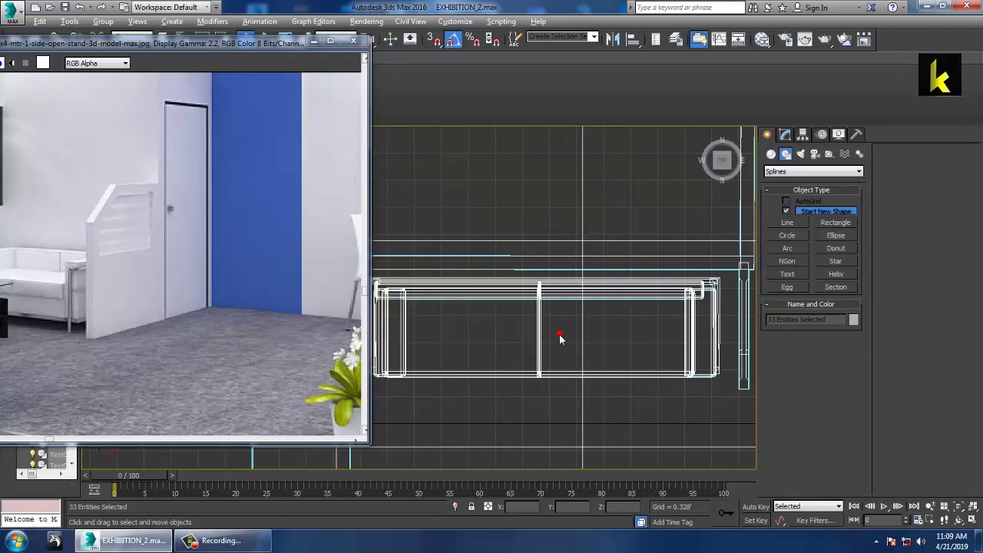
key(alt+w)
middle_click(681, 368)
key(alt+w)
scroll(568, 336, up, 5)
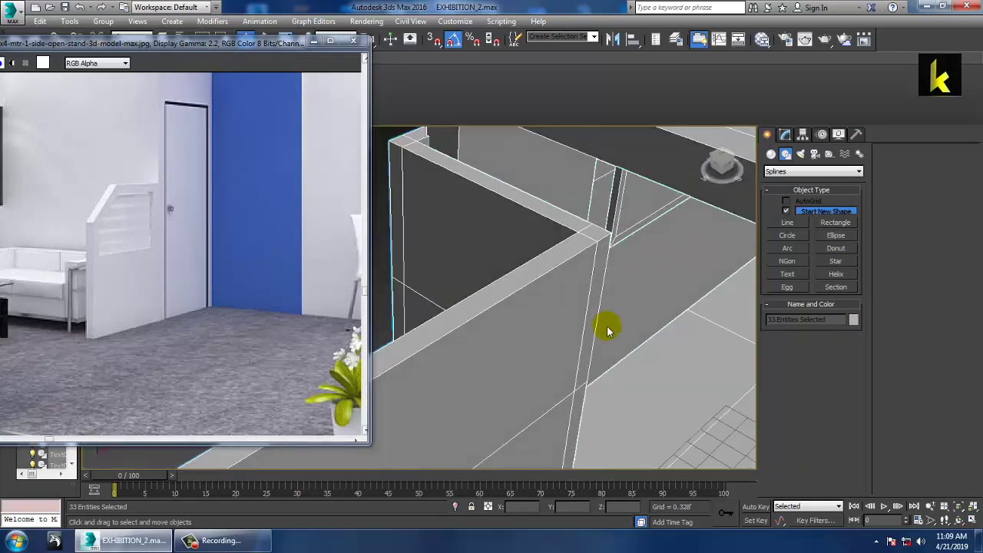
scroll(607, 330, down, 10)
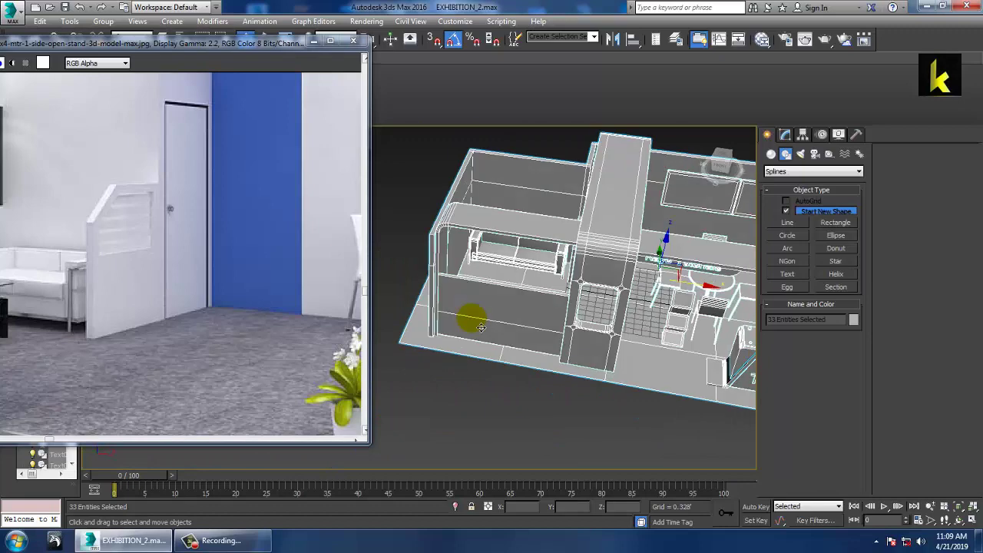
alt+middle_drag(480, 328, 609, 292)
alt+middle_drag(558, 376, 597, 368)
Draw a rectangle spline of about 4.027' by 1.081' around the sofa's outline in the top view, matching the tube frame.
key(alt+w)
middle_click(409, 234)
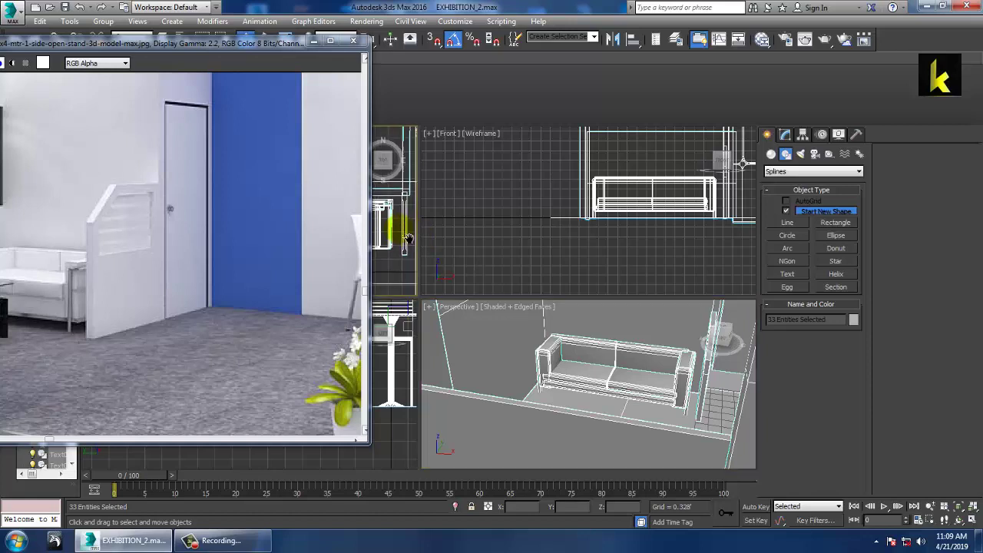
key(alt+w)
middle_drag(510, 233, 545, 212)
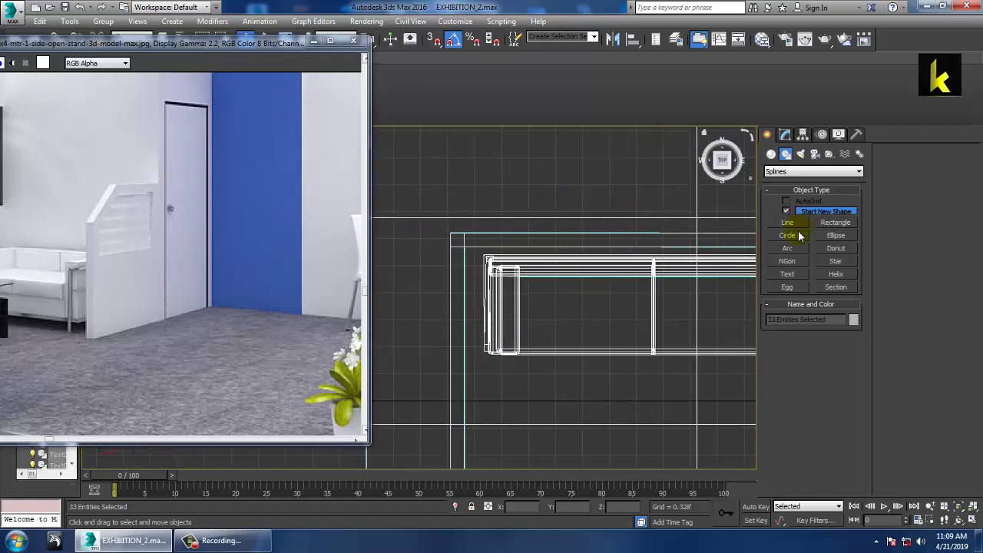
click(832, 224)
middle_drag(575, 276, 453, 259)
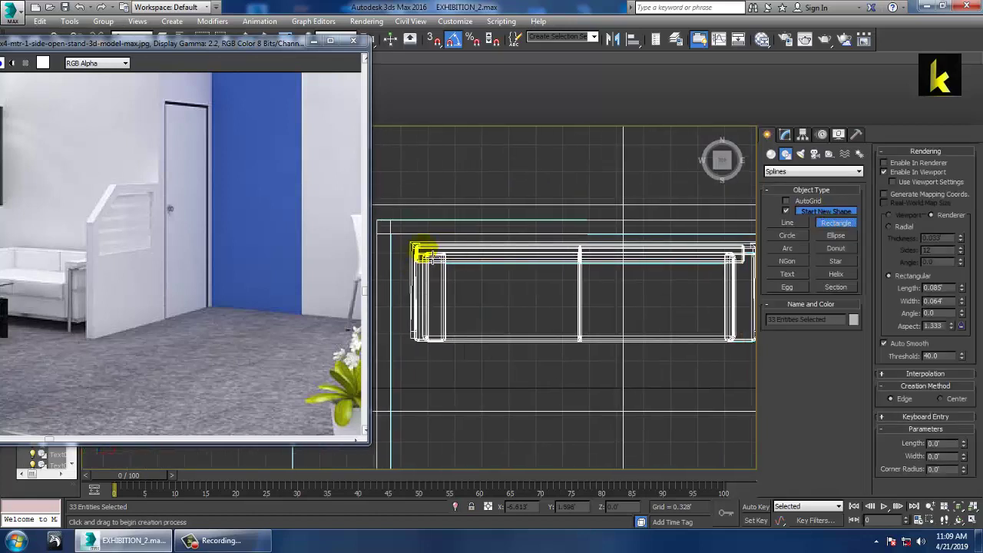
drag(417, 250, 758, 345)
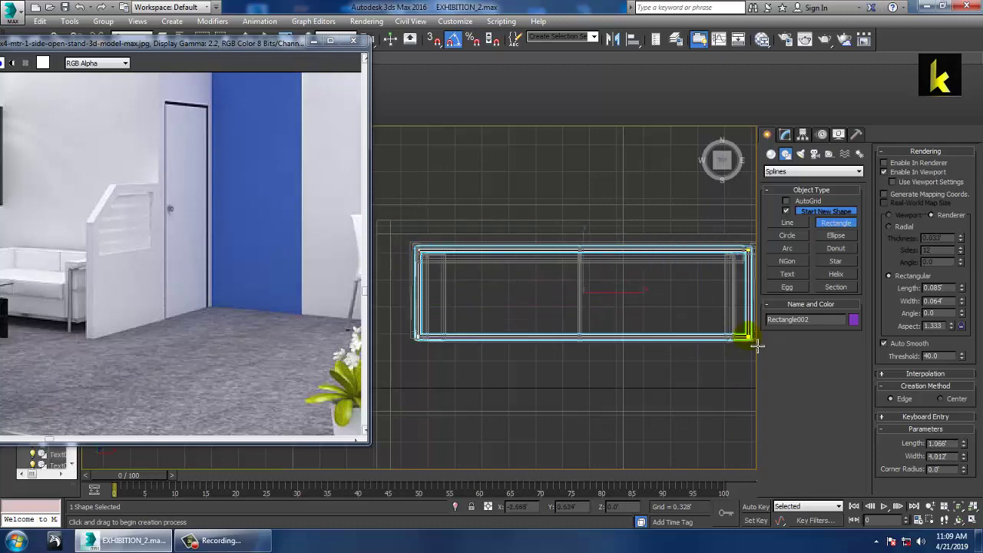
Reduce the rectangle's rendered tube length to 0.068' and raise it along Z to about 0.248', beneath the sofa seat.
key(w)
key(alt+w)
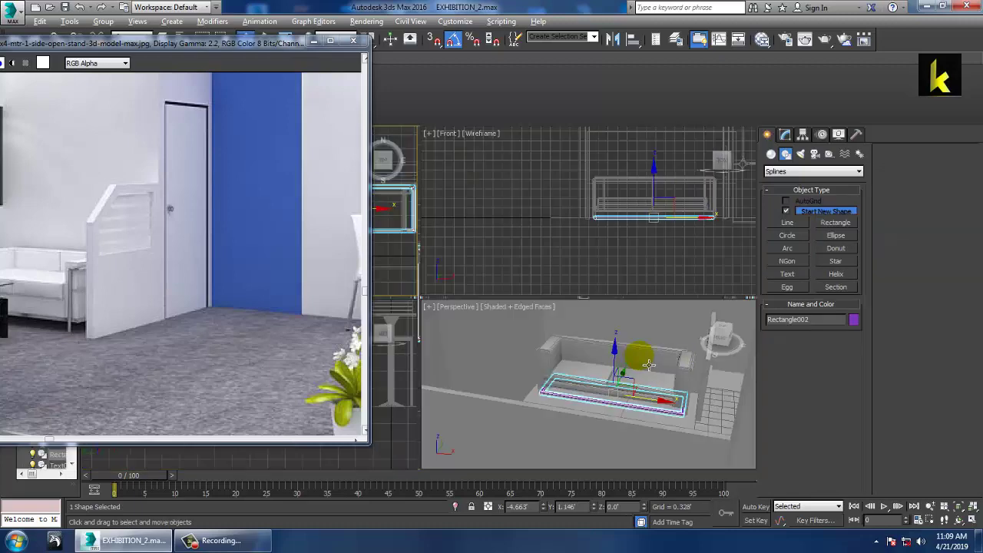
middle_drag(648, 363, 558, 333)
key(alt+w)
scroll(603, 353, up, 4)
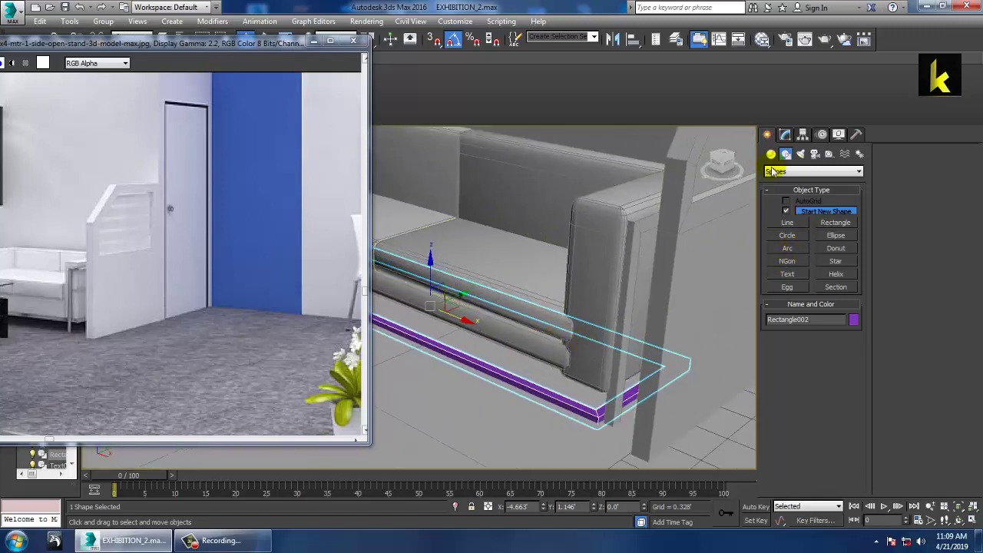
click(787, 134)
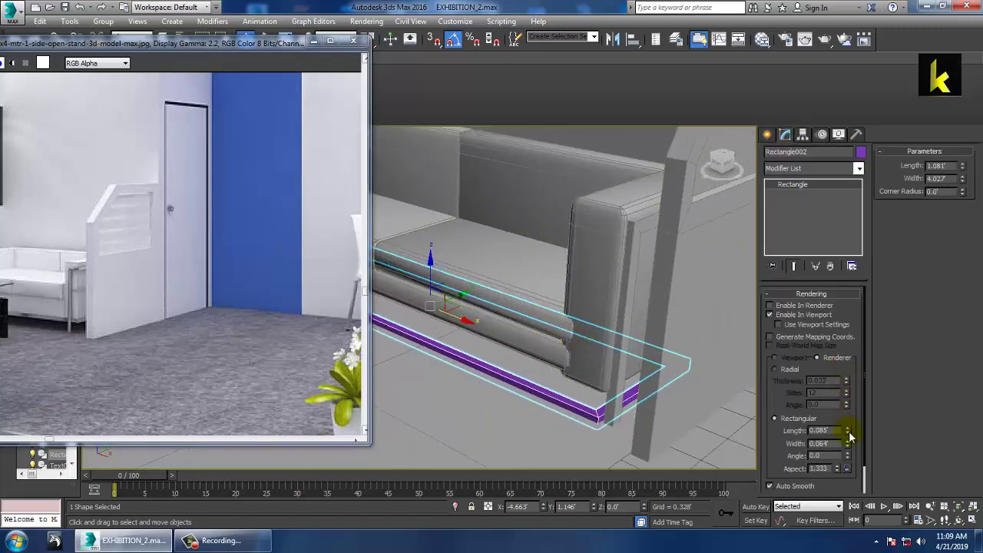
drag(848, 433, 859, 455)
drag(431, 275, 444, 253)
Change the sofa base frame's object color to light grey to match the other parts.
mouse_move(471, 248)
alt+middle_down()
mouse_move(527, 220)
mouse_move(728, 298)
mouse_move(610, 307)
mouse_move(614, 325)
mouse_move(575, 302)
mouse_move(588, 298)
alt+middle_up()
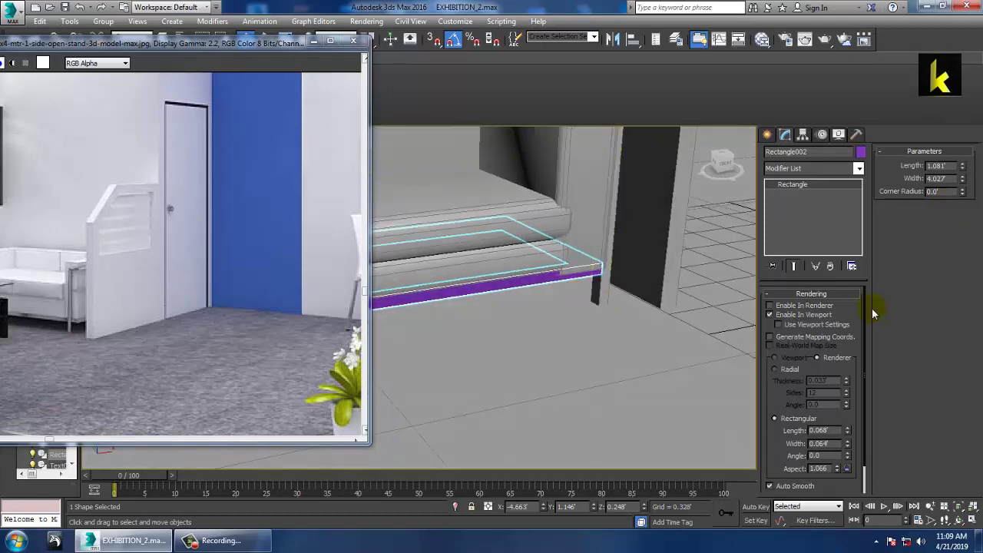
click(861, 152)
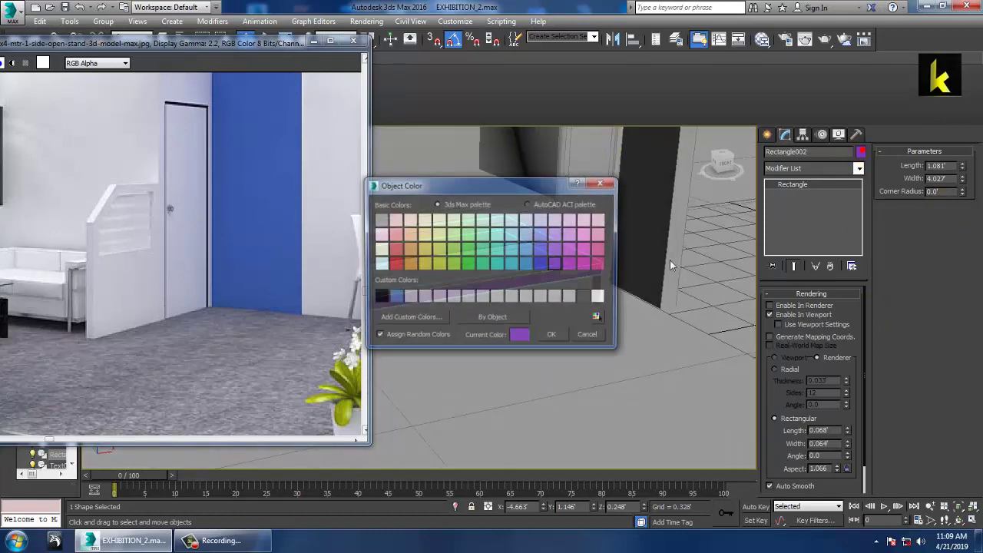
click(555, 337)
Examine the whole stall model beside the full stand in the reference image, shifting the reference window aside.
scroll(610, 323, down, 6)
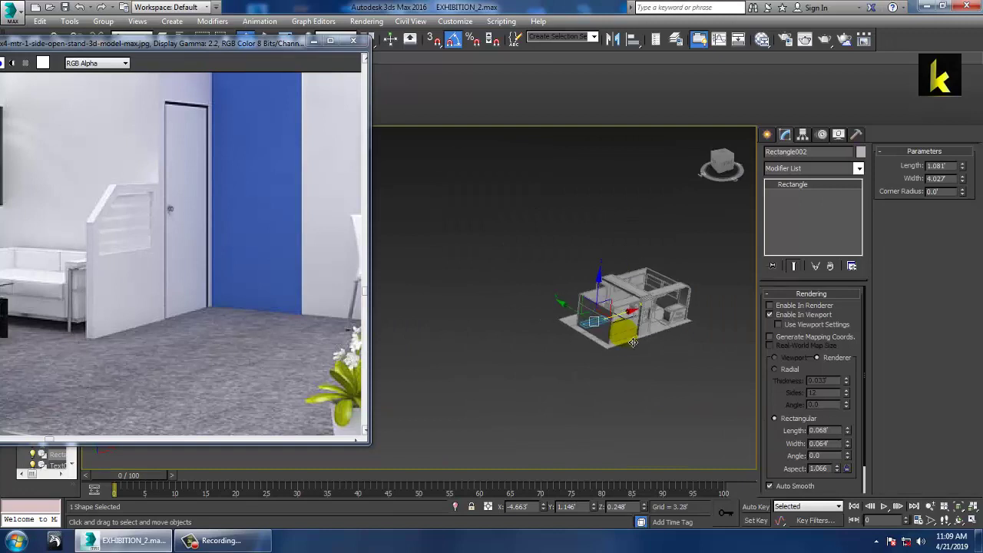
alt+middle_drag(632, 343, 638, 347)
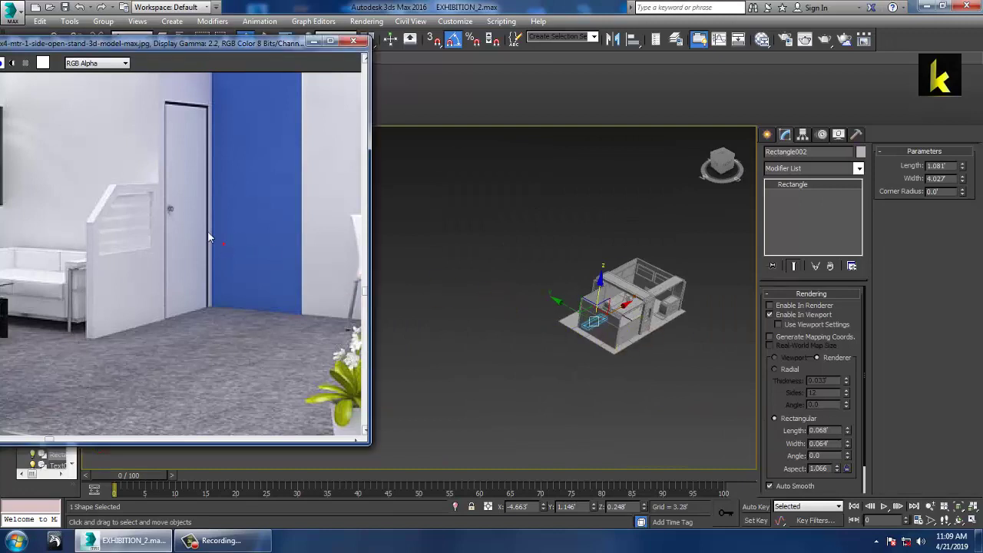
scroll(204, 248, down, 3)
scroll(228, 301, up, 2)
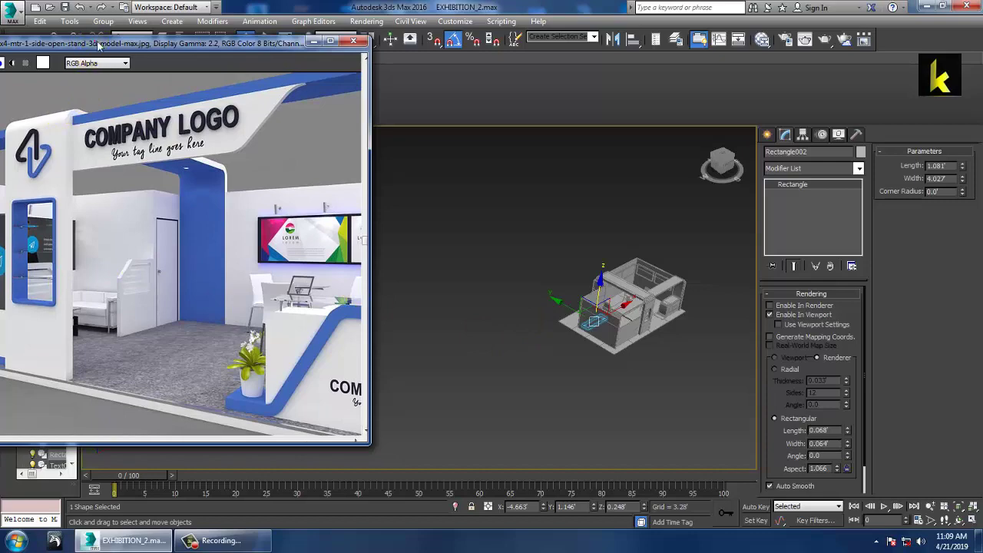
drag(98, 46, 15, 47)
alt+middle_drag(563, 316, 487, 281)
scroll(487, 282, up, 8)
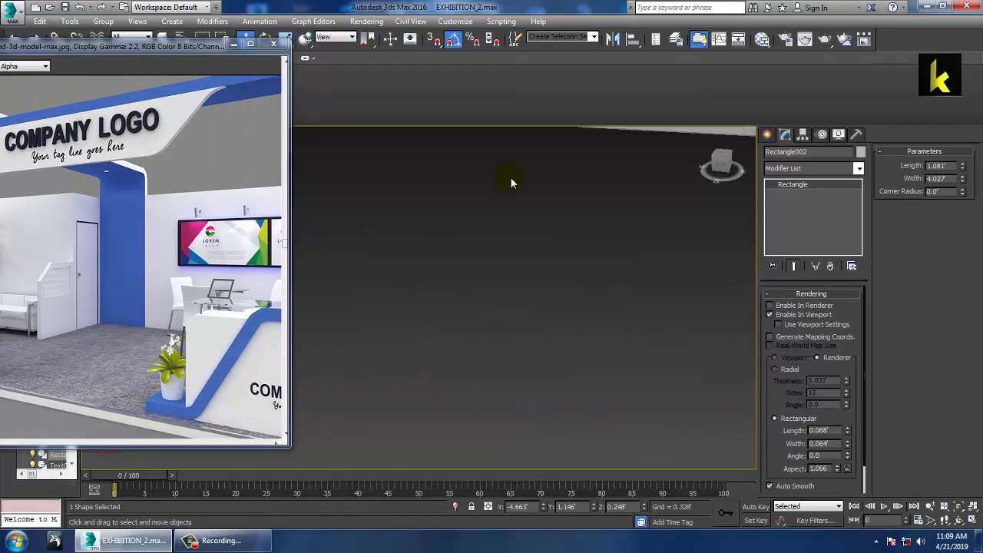
Draw an inverted L-shaped line in the front view beside the stall, with a short horizontal arm and a leg reaching the floor.
key(alt+w)
key(alt+w)
scroll(542, 314, down, 5)
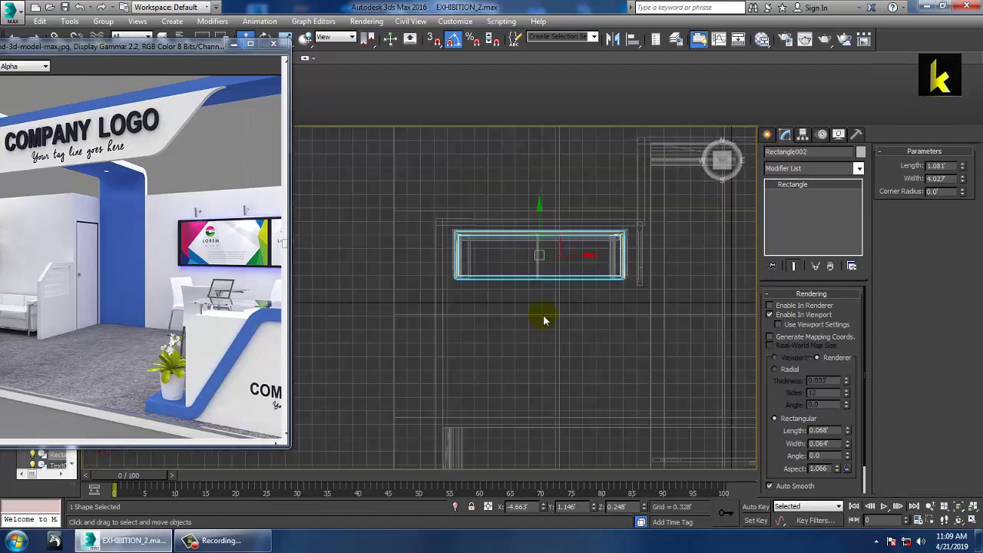
key(alt+w)
middle_drag(561, 223, 546, 310)
key(alt+w)
scroll(526, 249, down, 2)
scroll(546, 310, down, 2)
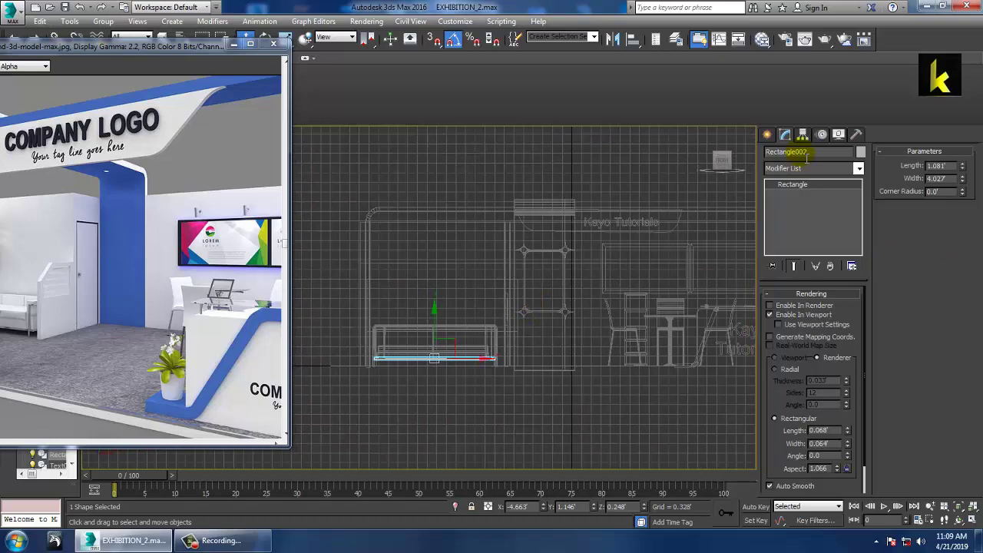
drag(93, 46, 96, 68)
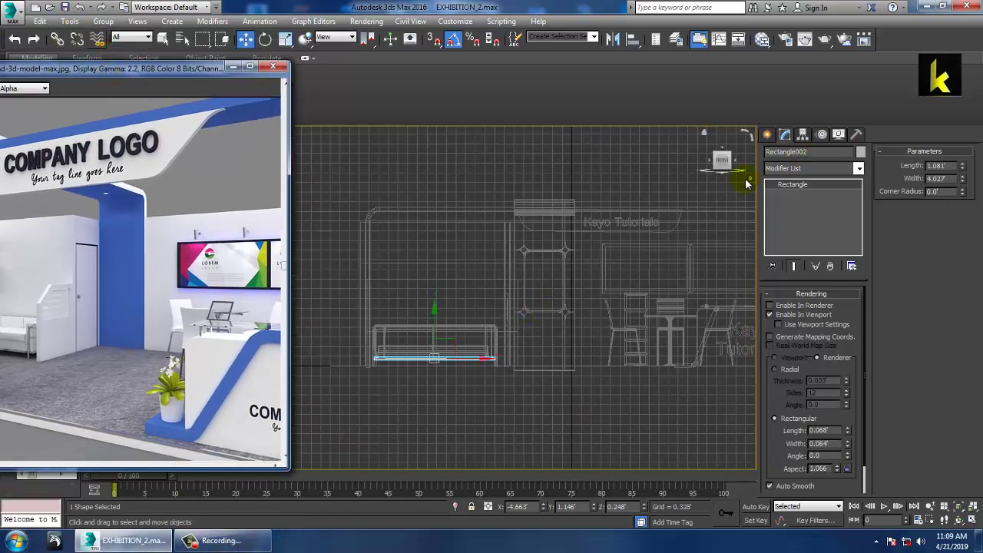
click(767, 135)
click(798, 223)
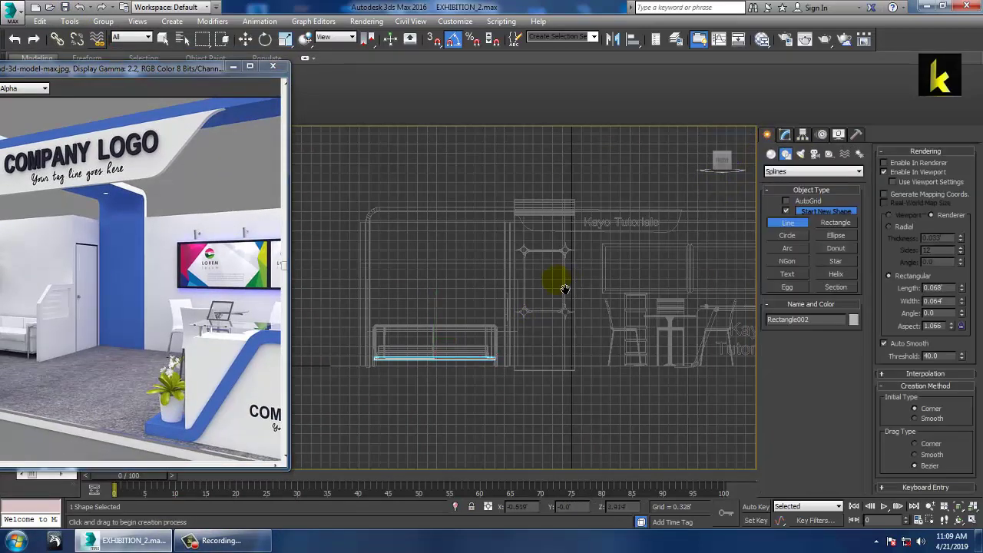
middle_drag(554, 315, 556, 280)
middle_drag(455, 311, 680, 291)
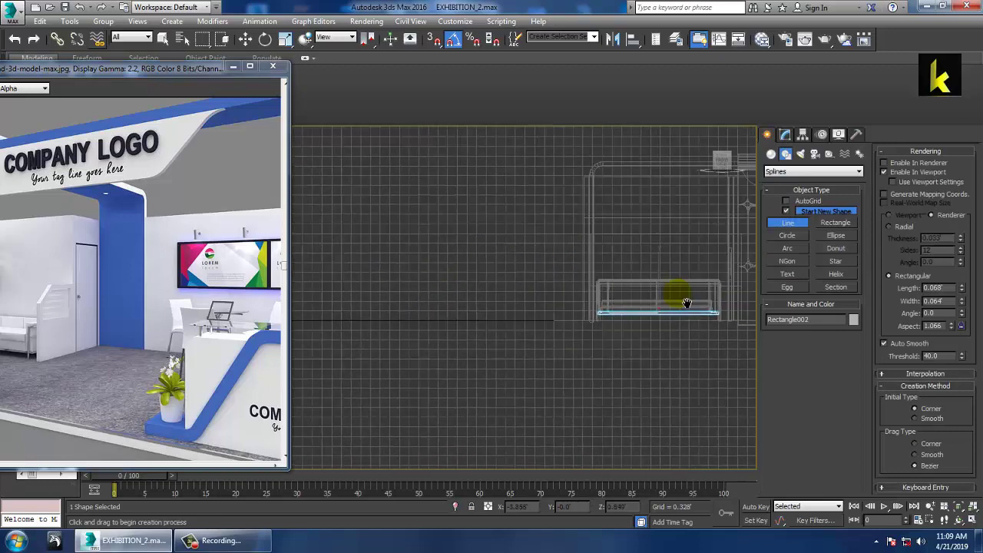
scroll(542, 301, up, 2)
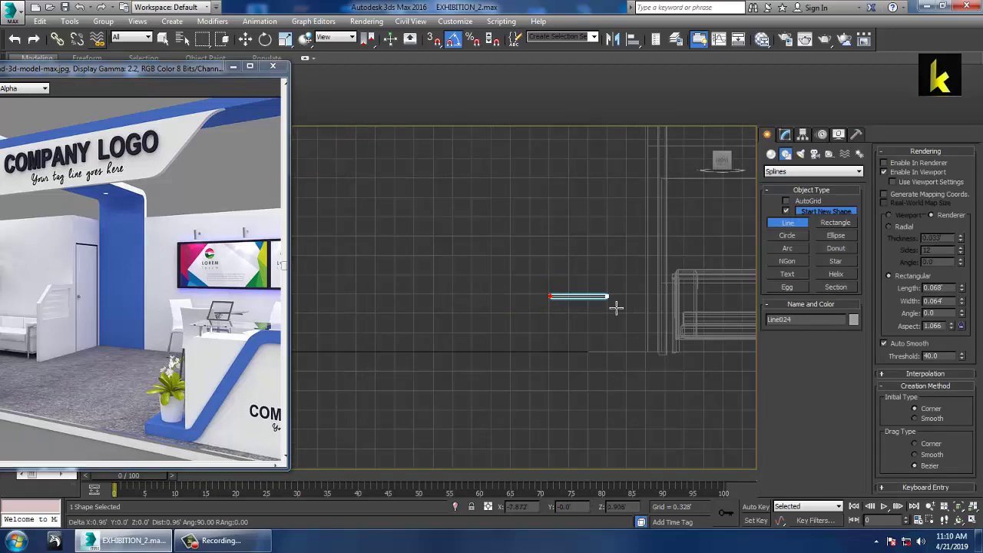
right_click(594, 359)
right_click(590, 355)
Move the L-shaped leg along X to about -4.653', inside the stall in front of the sofa.
key(alt+w)
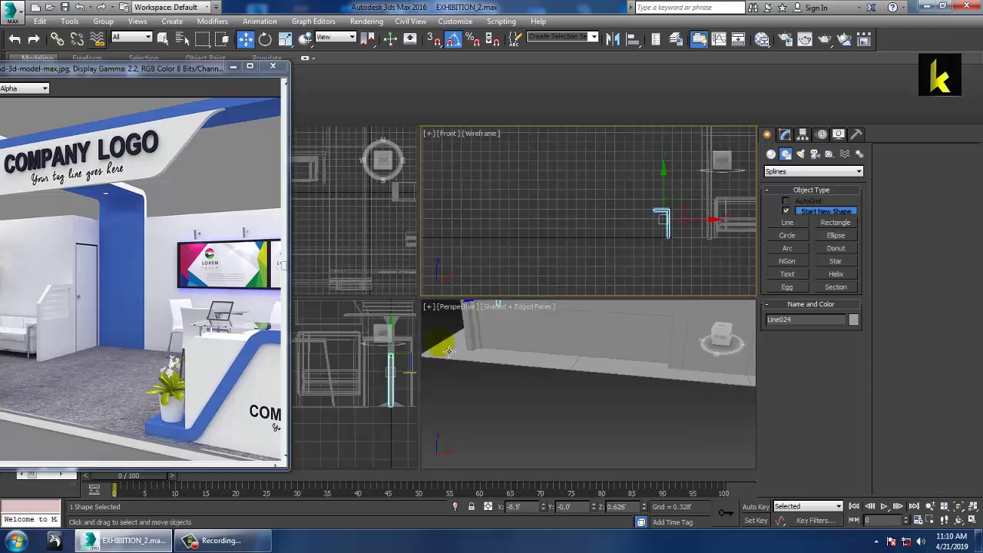
key(alt+w)
middle_drag(375, 244, 498, 269)
key(z)
scroll(380, 256, down, 4)
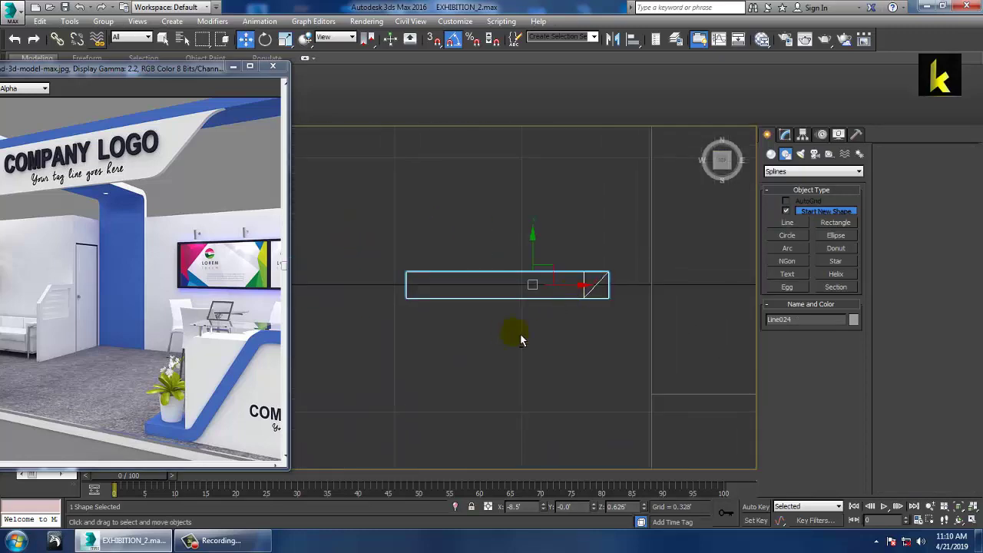
key(alt+w)
middle_drag(587, 392, 552, 375)
key(alt+w)
scroll(553, 339, down, 5)
alt+middle_drag(553, 338, 527, 299)
scroll(525, 299, up, 3)
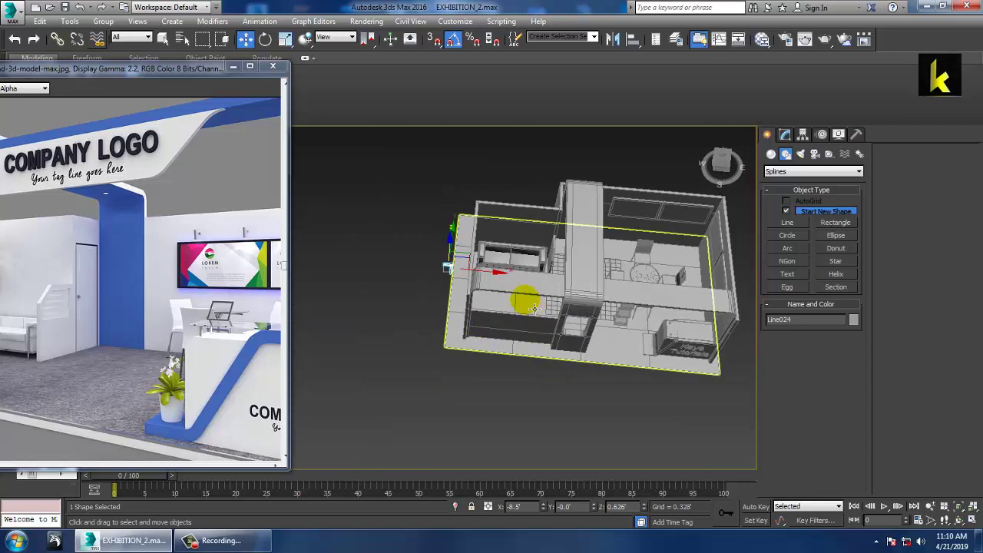
click(502, 279)
drag(563, 282, 567, 283)
alt+middle_drag(567, 283, 523, 335)
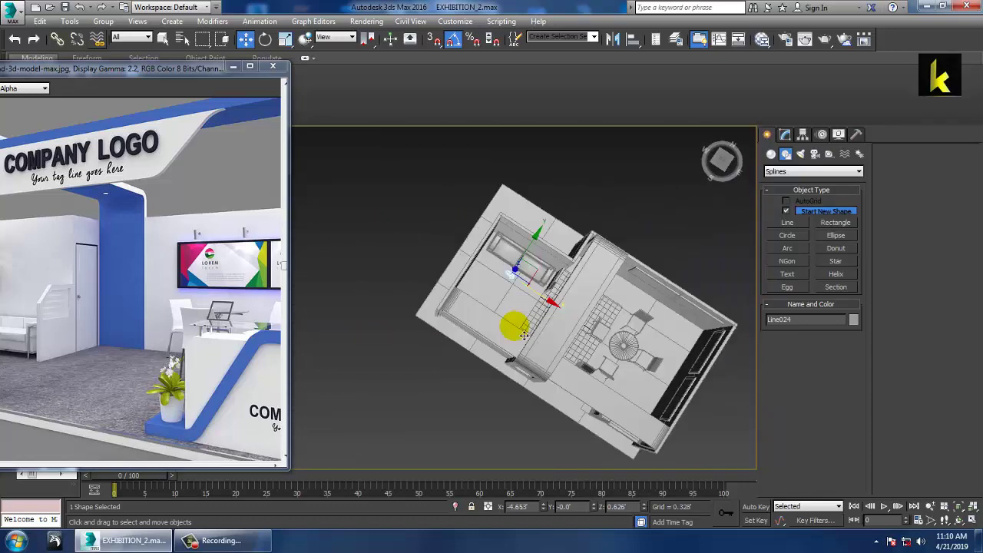
Lower the leg's two top vertices along Z and set its rendered tube length to 0.104' and width to 0.076'.
scroll(532, 298, up, 4)
alt+middle_drag(533, 296, 535, 249)
scroll(554, 255, up, 4)
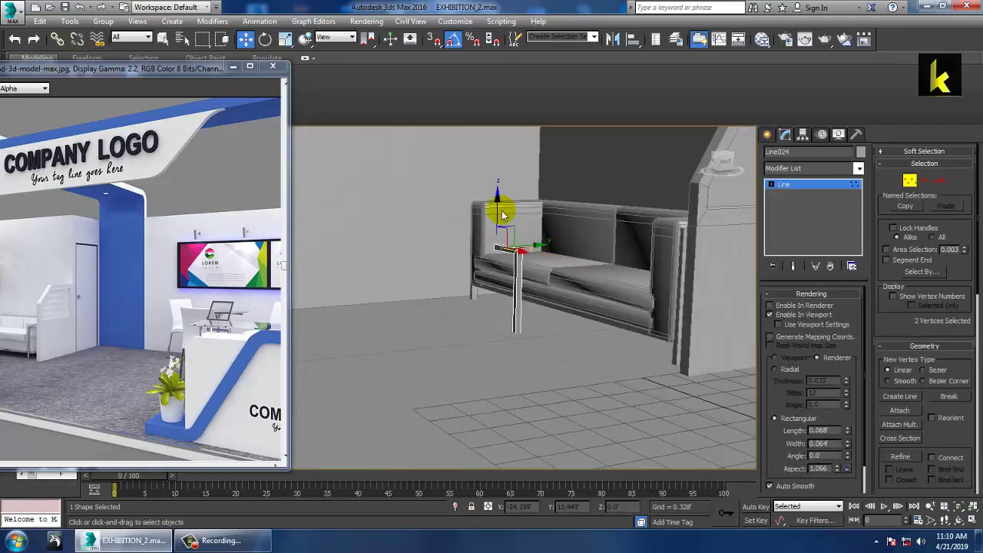
click(814, 184)
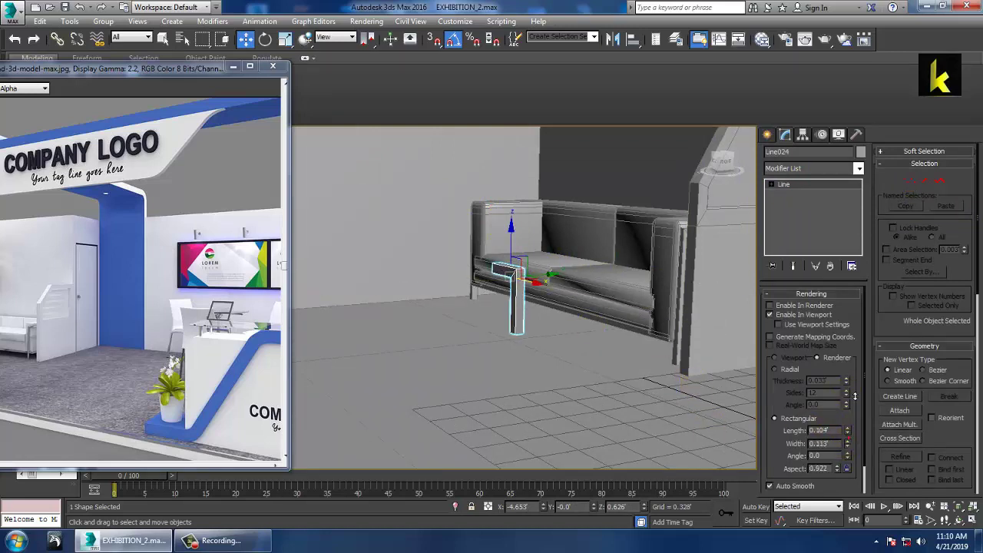
Mirror the L-shaped leg across X as a copy in the top view.
key(alt+w)
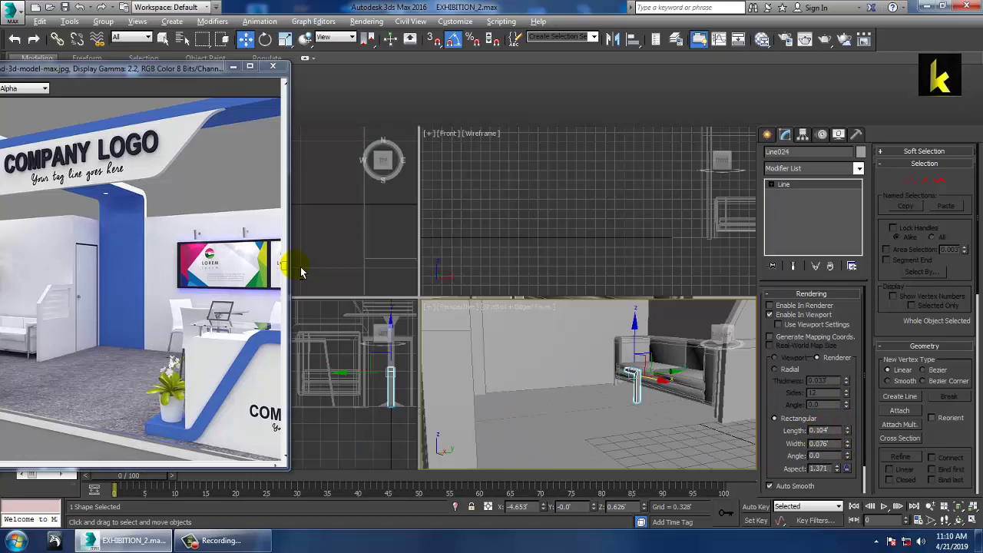
right_click(357, 248)
key(alt+w)
key(z)
middle_drag(412, 273, 634, 299)
scroll(571, 300, down, 5)
scroll(570, 303, down, 3)
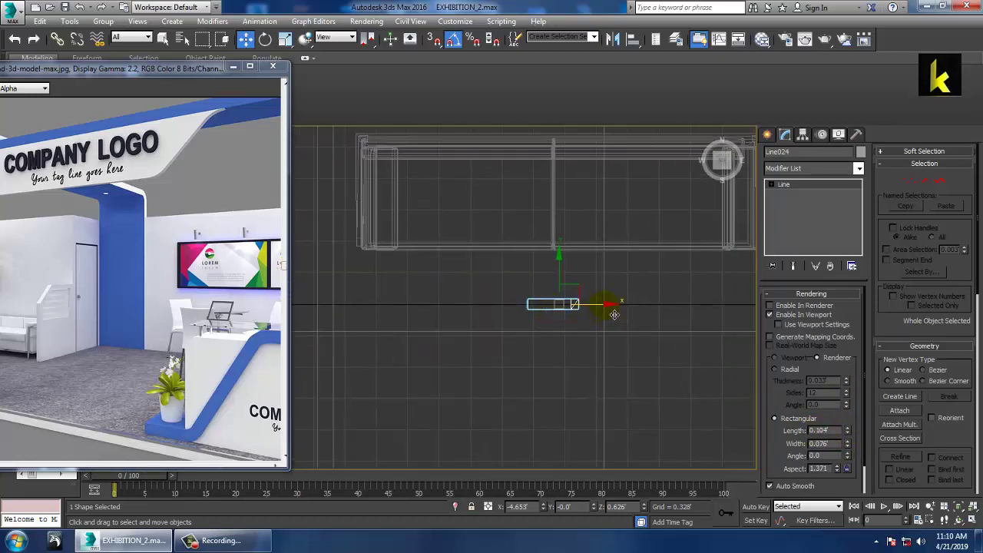
click(616, 42)
click(457, 364)
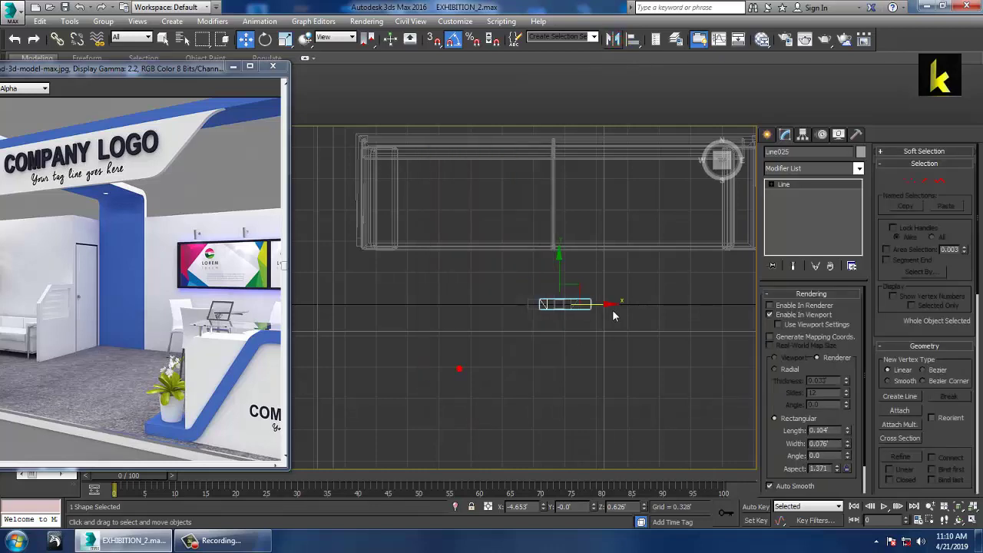
Space the mirrored leg apart from the original along X, select both legs and move them farther in front of the sofa.
mouse_move(572, 410)
alt+middle_down()
mouse_move(620, 386)
mouse_move(579, 369)
mouse_move(526, 386)
mouse_move(514, 402)
mouse_move(522, 382)
alt+middle_up()
ctrl+click(510, 401)
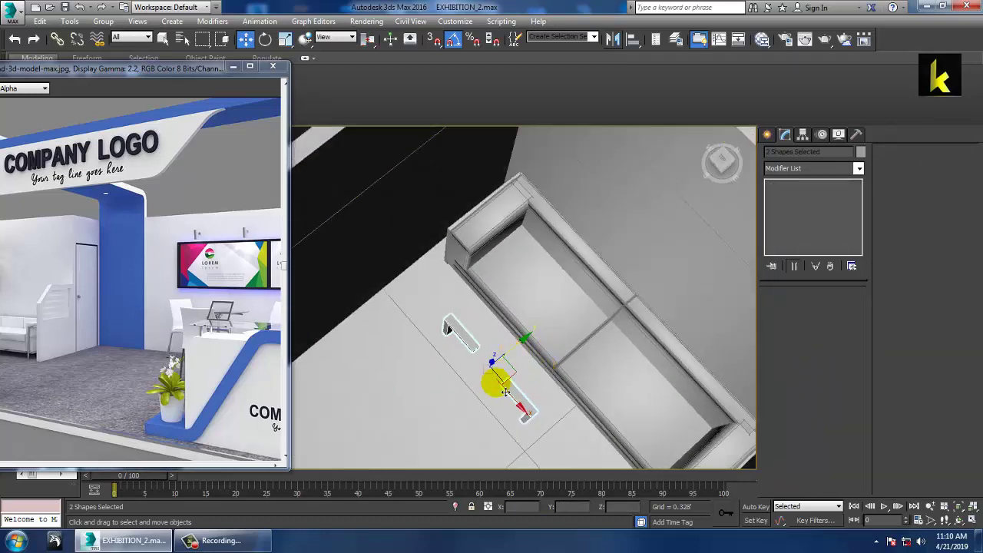
drag(520, 406, 510, 429)
Rotate a copy of both table legs by 90 degrees in the top view to form a four-legged cross layout.
key(alt+w)
right_click(396, 281)
key(alt+w)
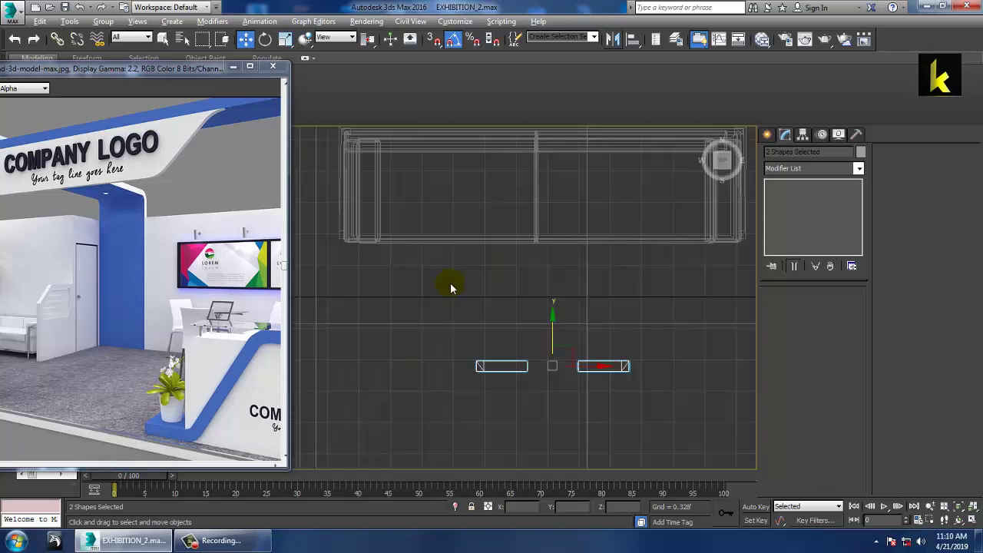
middle_drag(451, 288, 476, 257)
key(e)
drag(642, 320, 635, 323)
click(500, 322)
key(w)
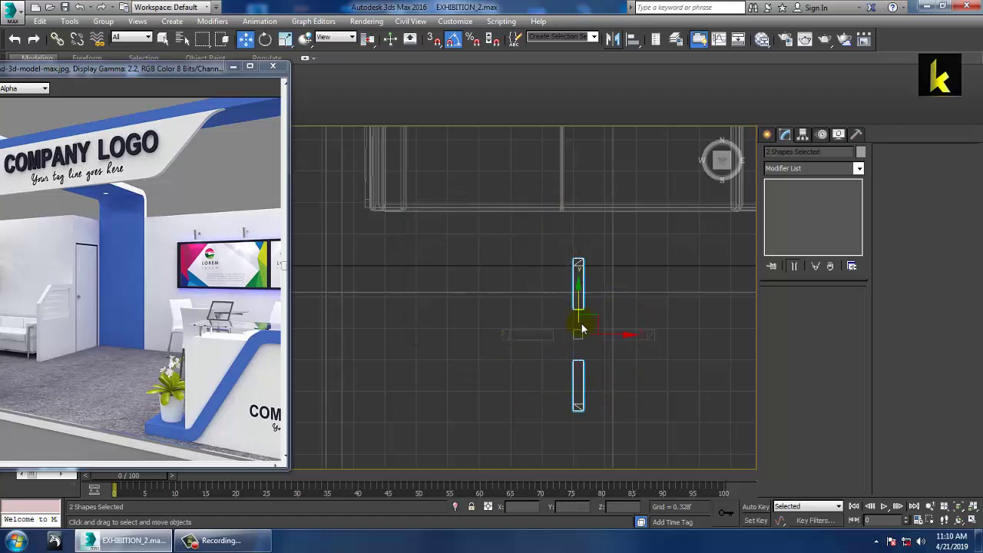
Create a thin cylinder tabletop centered on the four legs, about 0.726' in radius and 0.038' high.
click(769, 134)
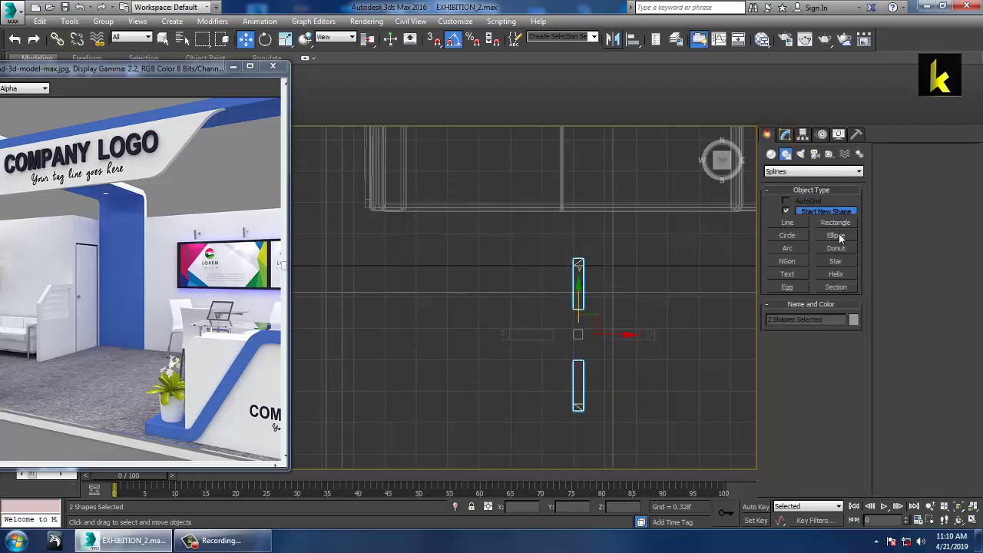
click(771, 155)
click(813, 171)
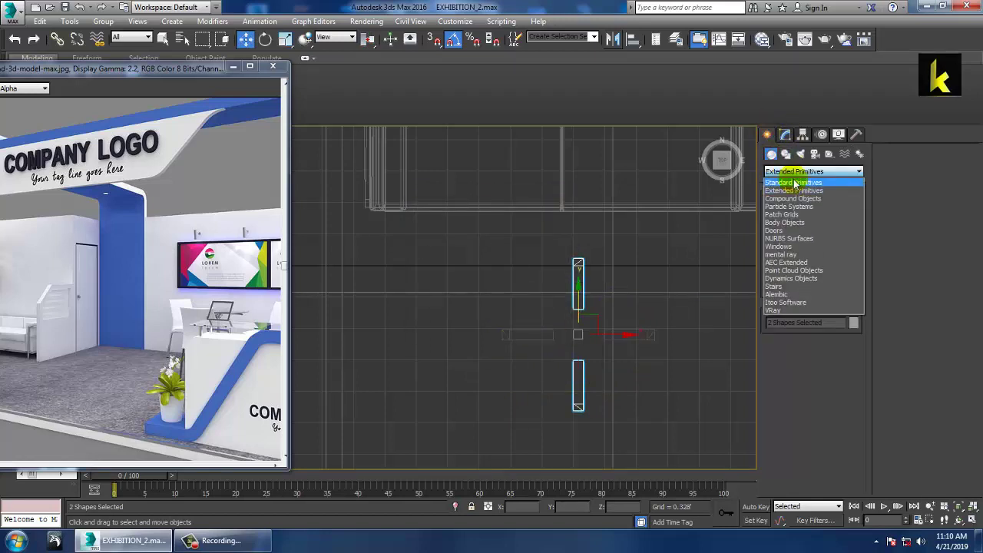
click(799, 179)
click(792, 215)
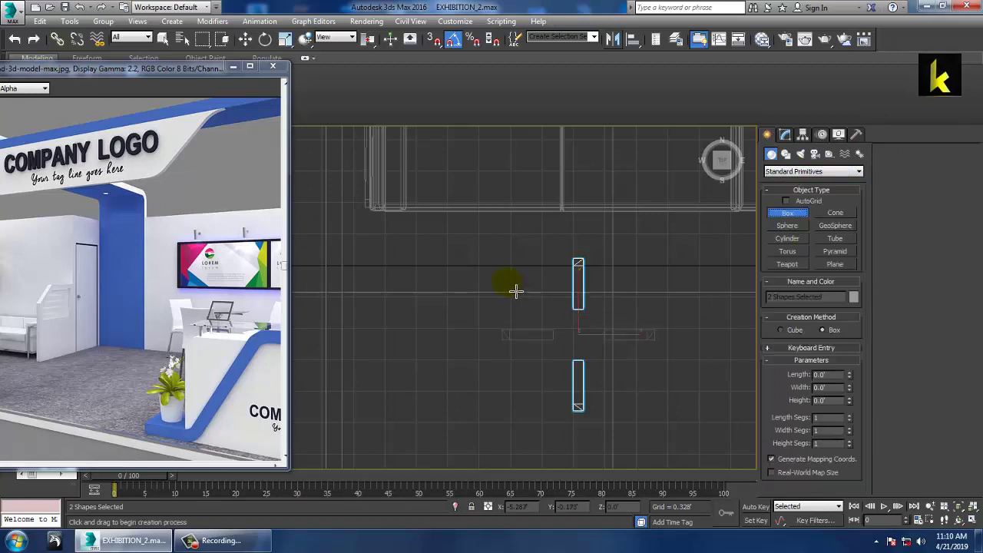
click(789, 238)
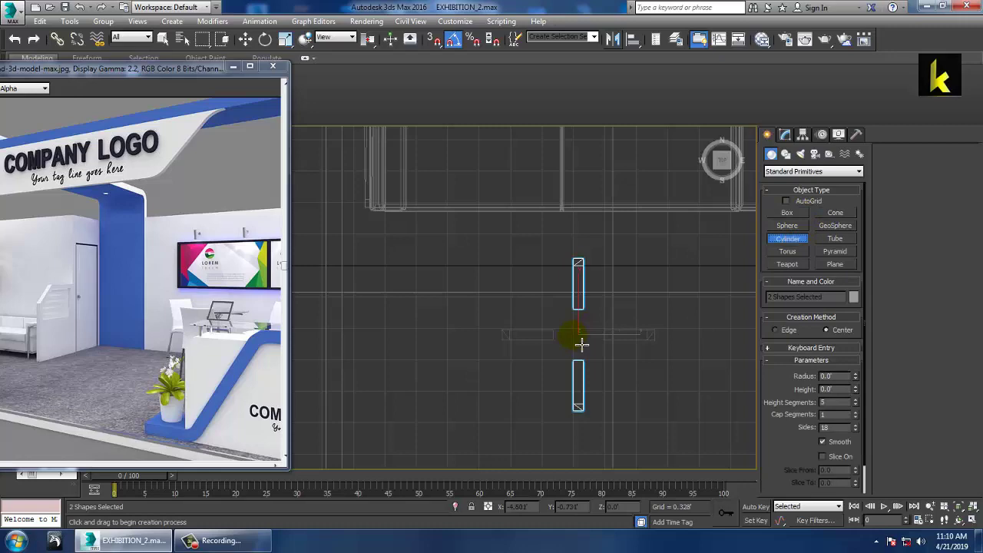
drag(586, 345, 628, 399)
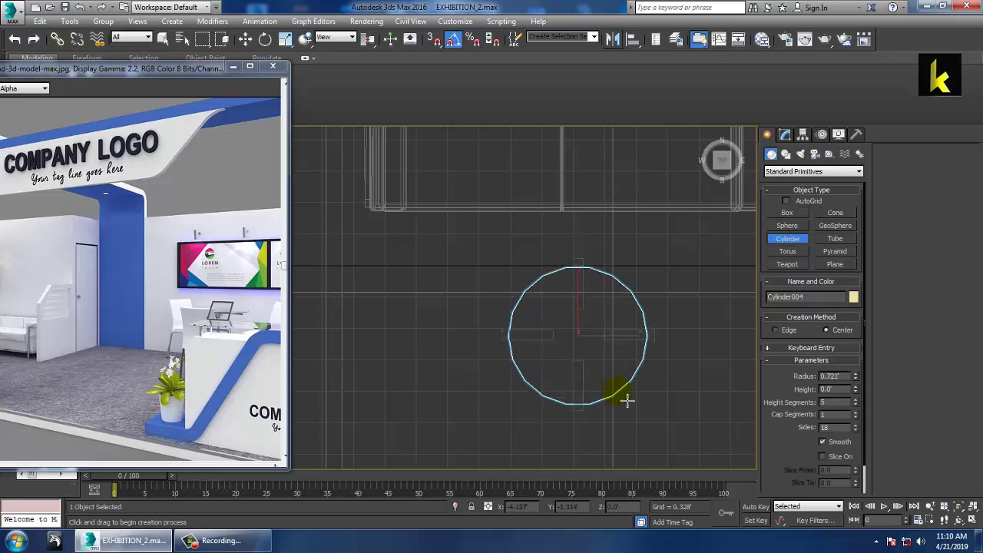
key(w)
Raise the tabletop cylinder along Z to about 0.723' so it rests on the four legs.
key(alt+w)
right_click(617, 389)
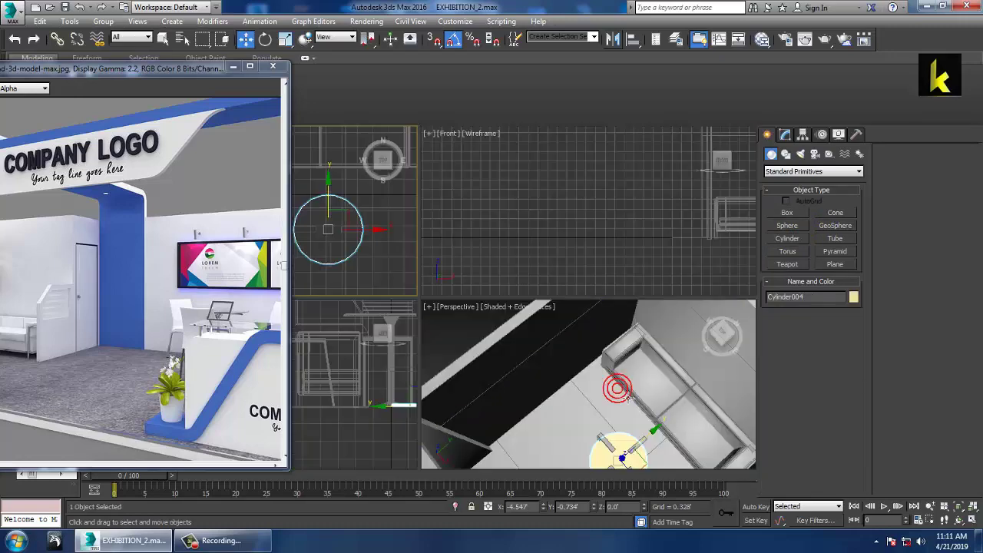
key(z)
key(alt+w)
alt+middle_drag(661, 413, 600, 325)
middle_drag(531, 302, 565, 337)
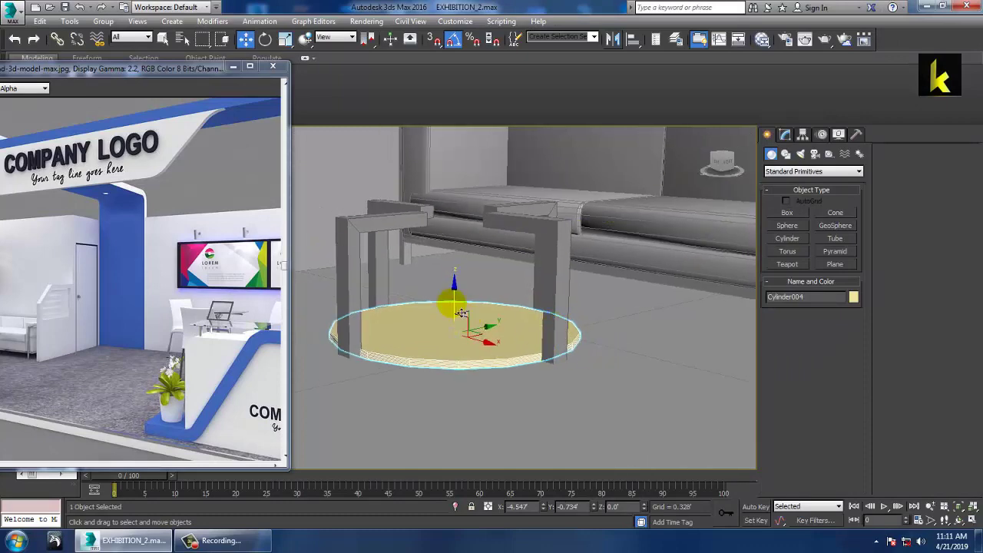
drag(463, 311, 469, 187)
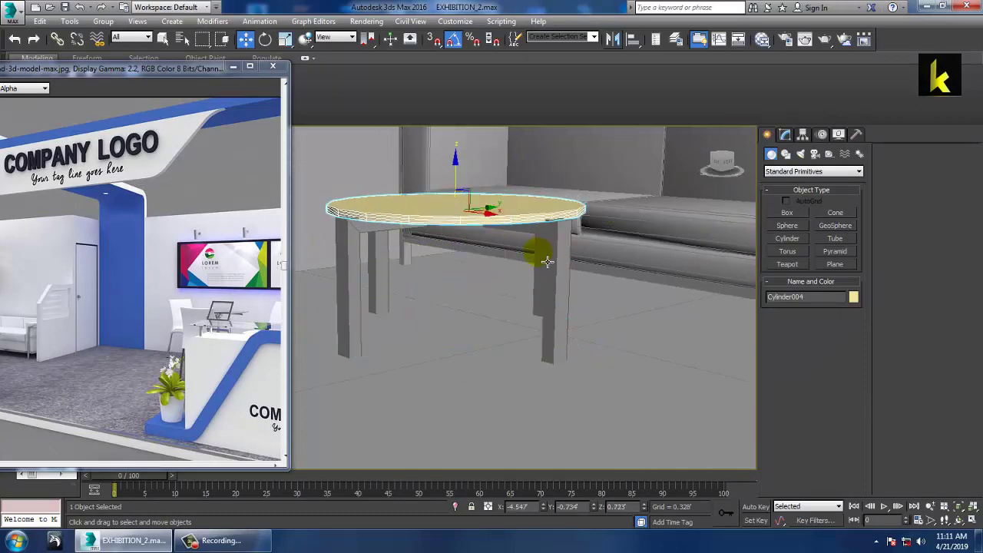
Increase the tabletop cylinder's sides to 49 for a smoother round edge.
scroll(547, 261, down, 2)
alt+middle_drag(547, 262, 496, 254)
scroll(548, 273, down, 2)
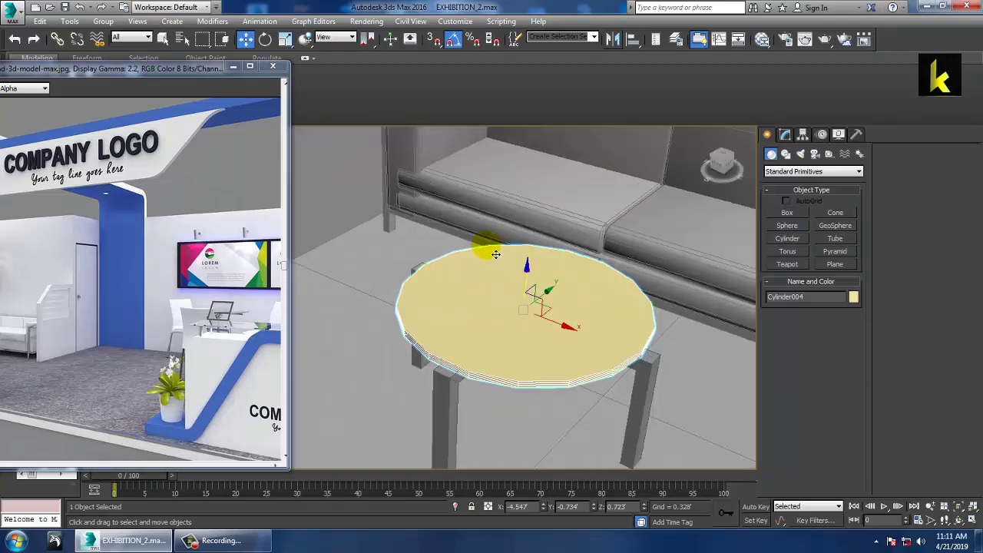
click(785, 135)
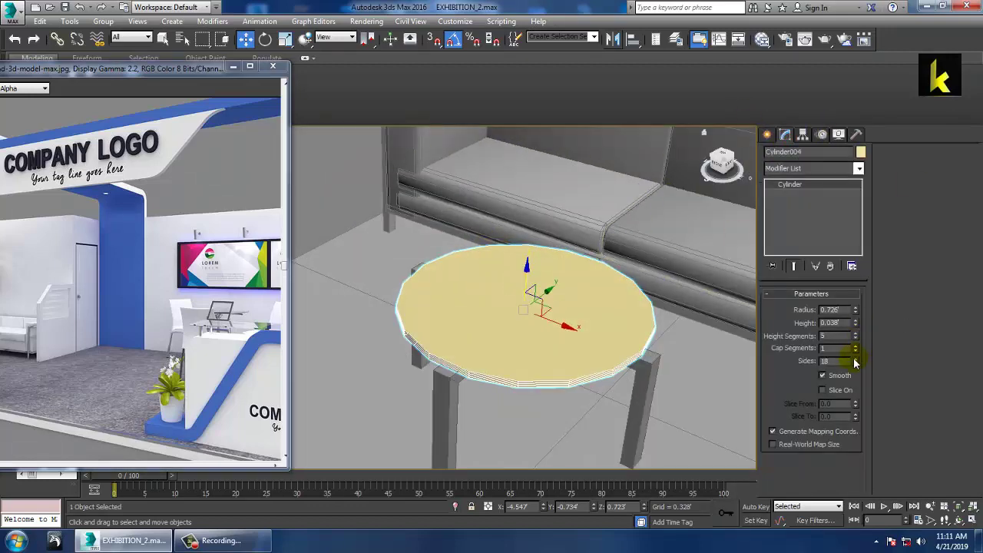
drag(855, 362, 860, 348)
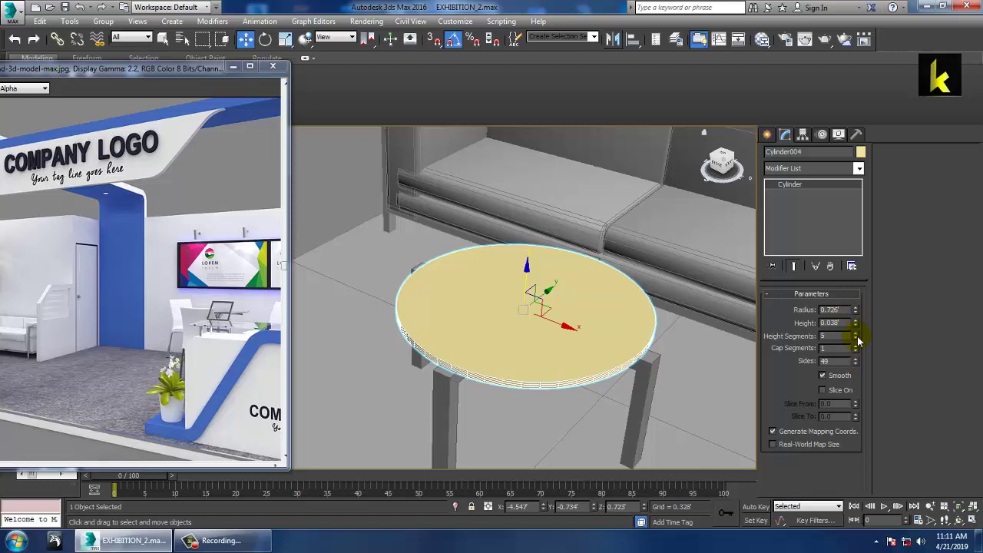
Reduce the tabletop cylinder's height segments to 1 and enlarge its radius to about 0.922'.
drag(857, 321, 858, 302)
click(651, 329)
key(f)
alt+middle_drag(664, 304, 684, 390)
key(alt+w)
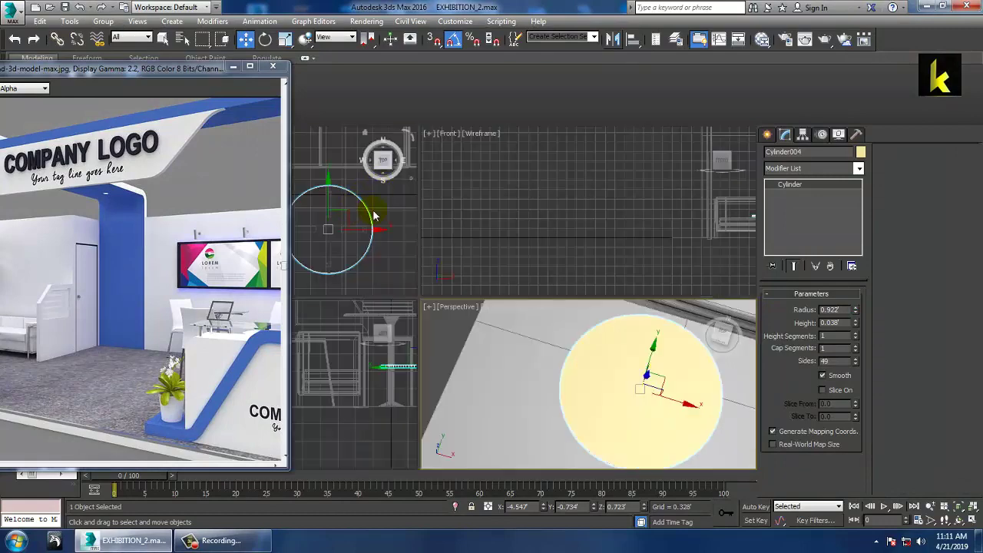
key(alt+w)
key(alt+w)
key(alt+w)
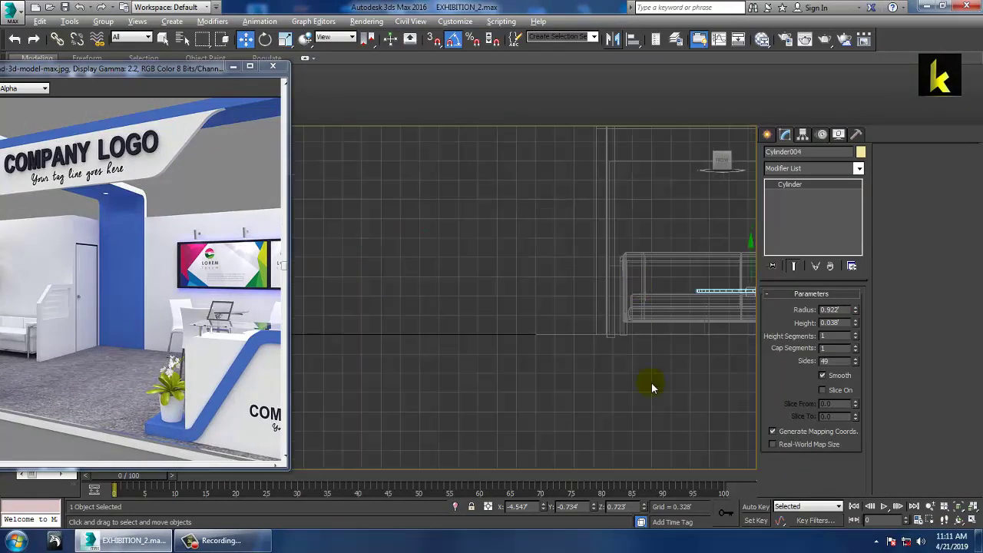
key(alt+w)
Select all objects in the scene and assign them the light gray custom object color.
alt+middle_drag(687, 395, 634, 344)
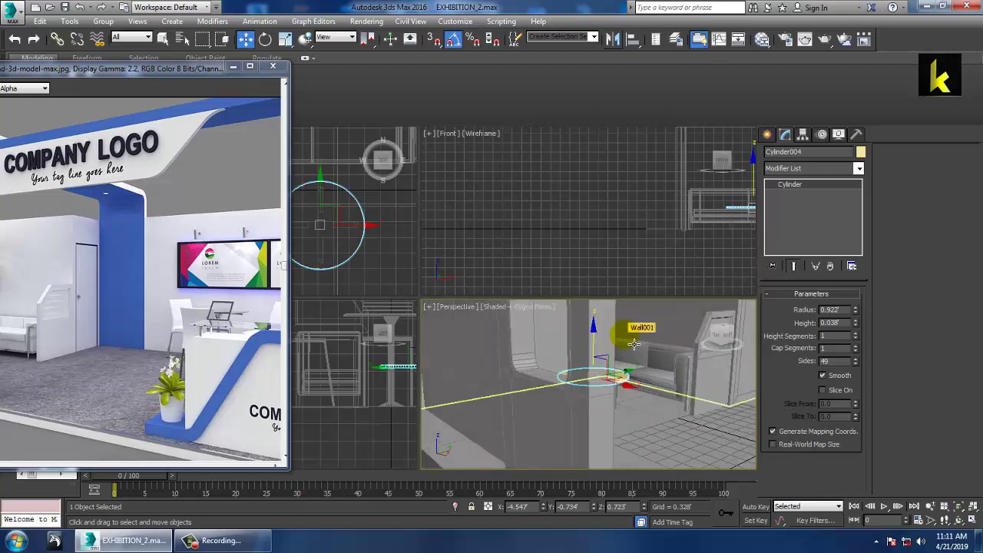
key(ctrl+a)
click(860, 153)
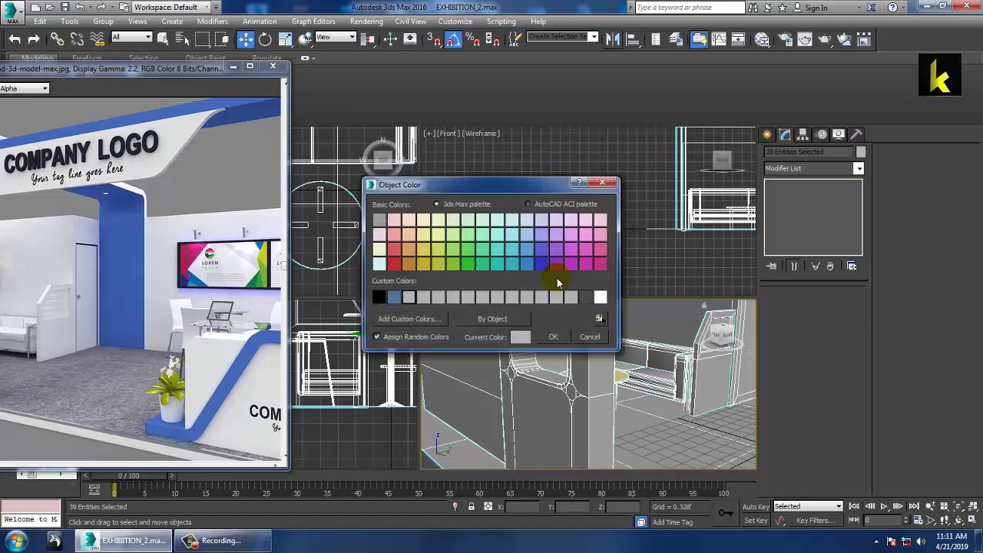
click(555, 339)
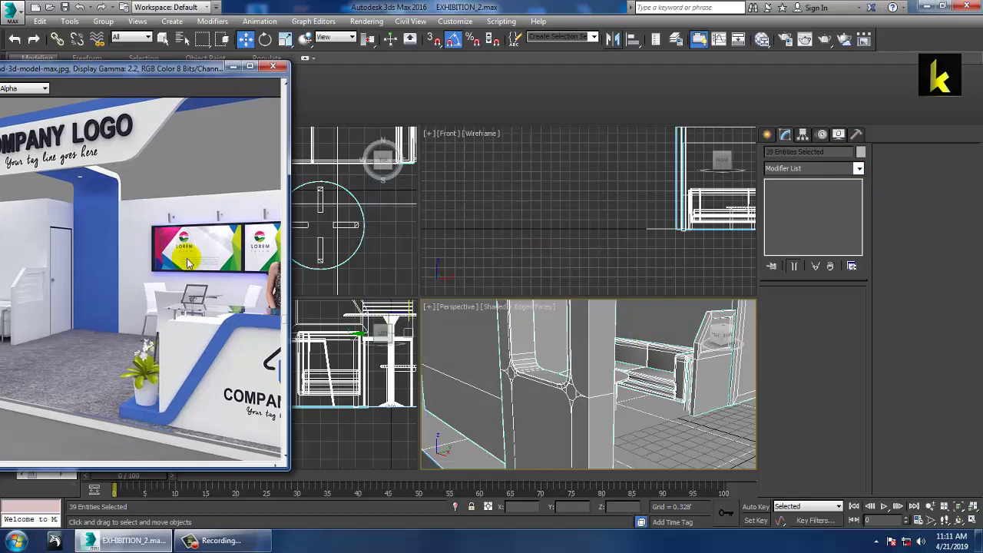
Examine the lights under the reference's overhead beam and the matching front frame of the stall model.
click(544, 355)
scroll(595, 358, down, 6)
alt+middle_drag(596, 358, 601, 391)
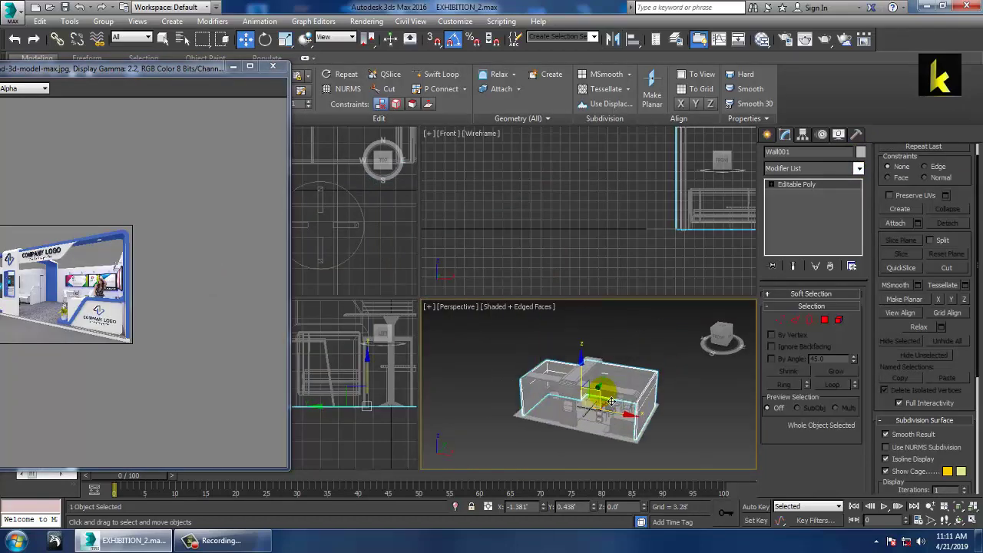
scroll(608, 390, up, 8)
drag(87, 73, 245, 65)
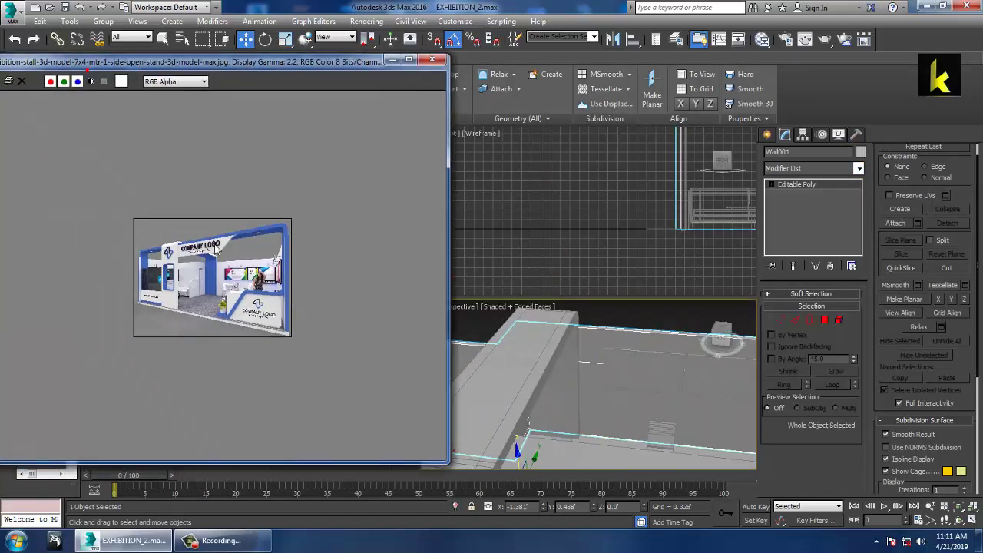
scroll(217, 257, up, 2)
scroll(583, 339, down, 8)
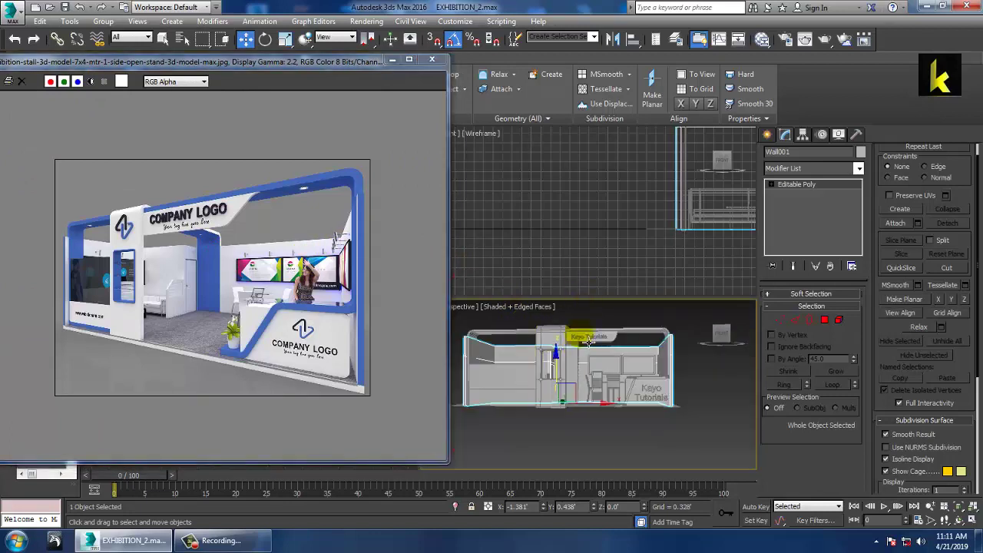
middle_drag(581, 336, 626, 336)
scroll(608, 345, up, 4)
scroll(611, 346, up, 3)
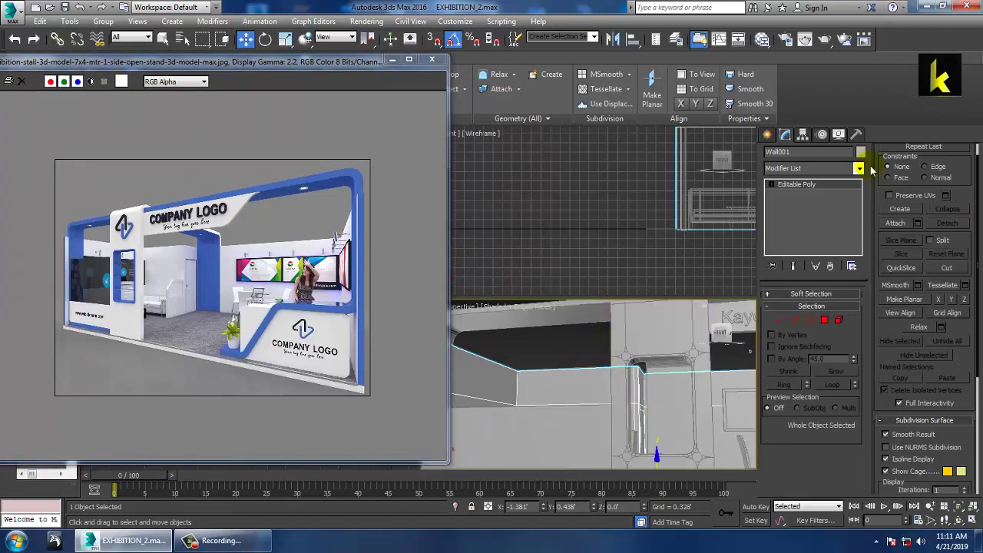
click(768, 135)
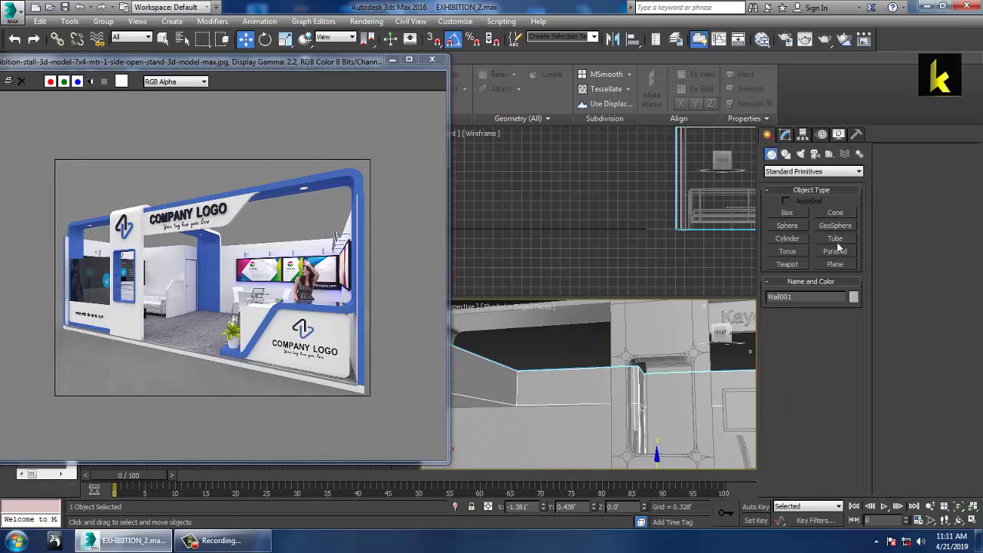
click(795, 242)
key(alt+w)
alt+middle_drag(647, 331, 775, 285)
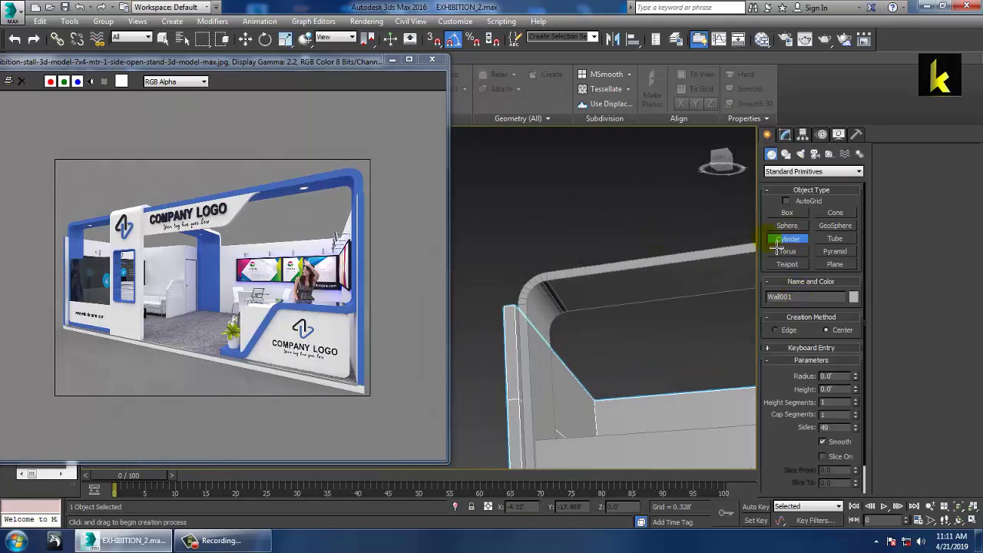
drag(619, 298, 621, 299)
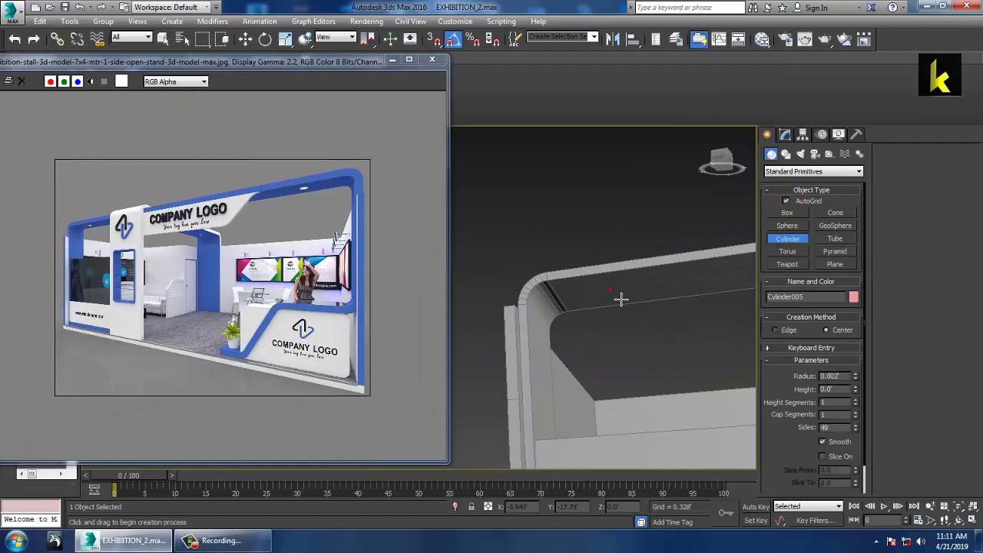
right_click(628, 301)
right_click(628, 300)
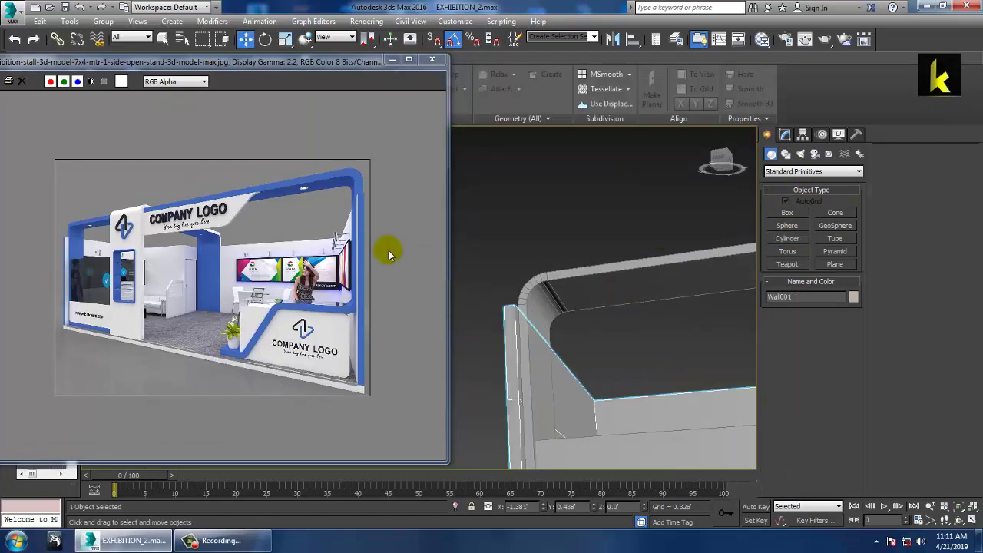
Create a short cylinder about 0.179' in radius in the top view, along the stall's front beam beside its outer end on the lounge side.
key(alt+w)
drag(271, 63, 16, 87)
middle_drag(375, 251, 395, 266)
key(alt+w)
scroll(381, 255, down, 5)
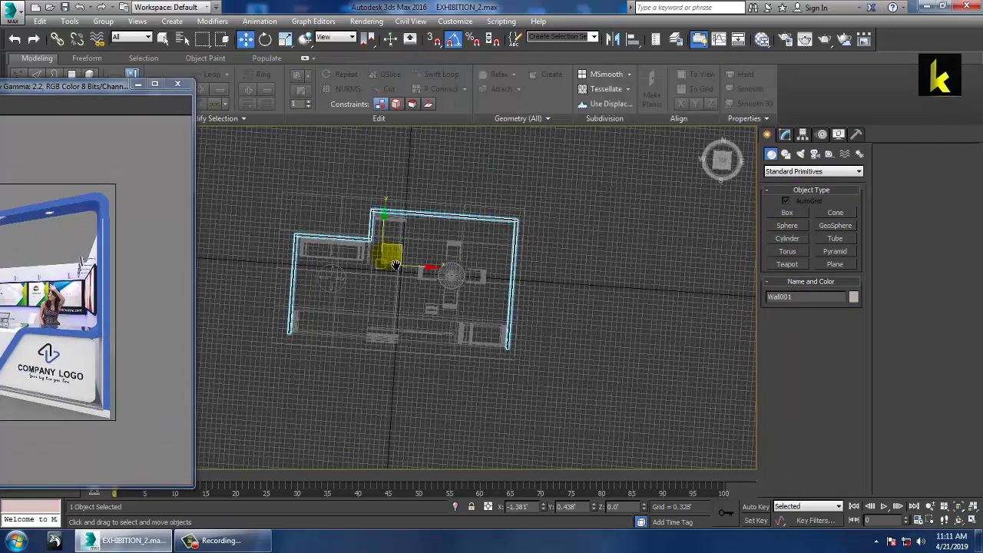
key(t)
middle_drag(479, 284, 508, 278)
scroll(530, 299, down, 5)
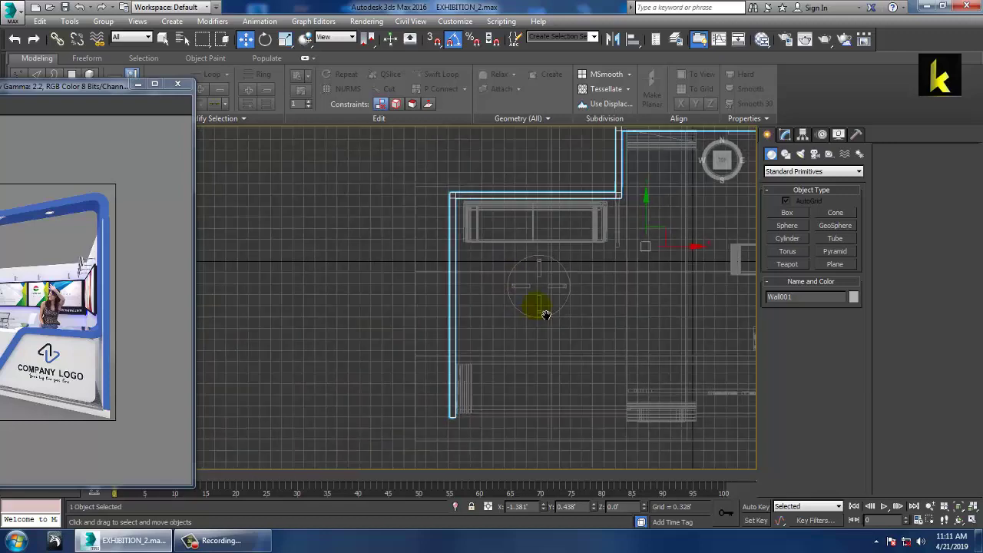
scroll(476, 307, up, 3)
click(797, 239)
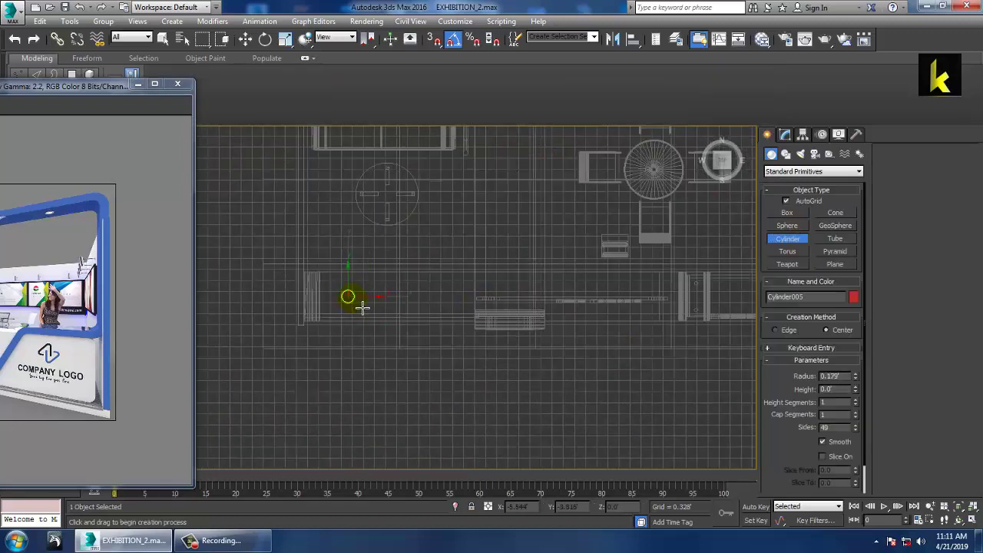
key(w)
Raise the small cylinder along Z to about 5.223' so it sits under the lounge-side front overhead beam as a light.
key(alt+w)
middle_click(498, 373)
key(z)
key(alt+w)
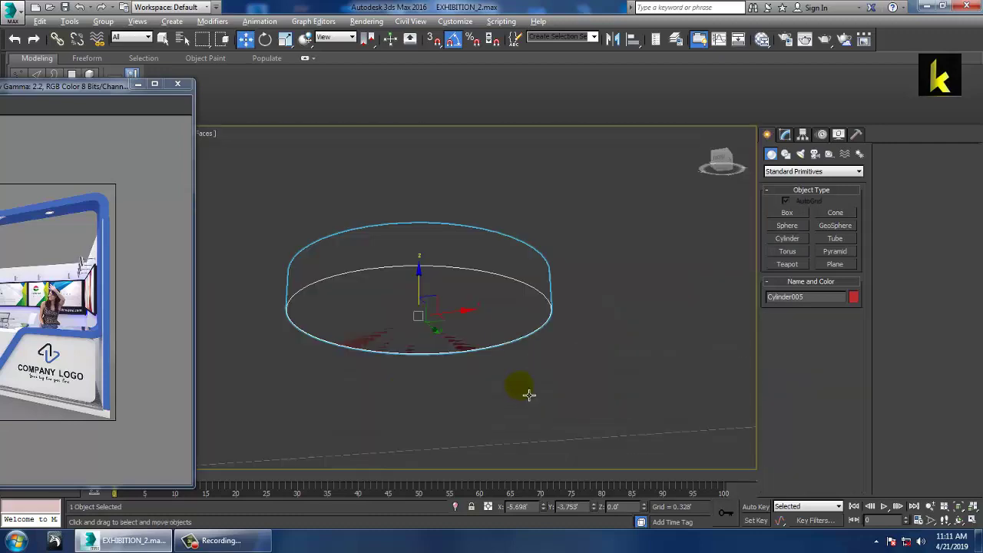
alt+middle_drag(528, 395, 445, 320)
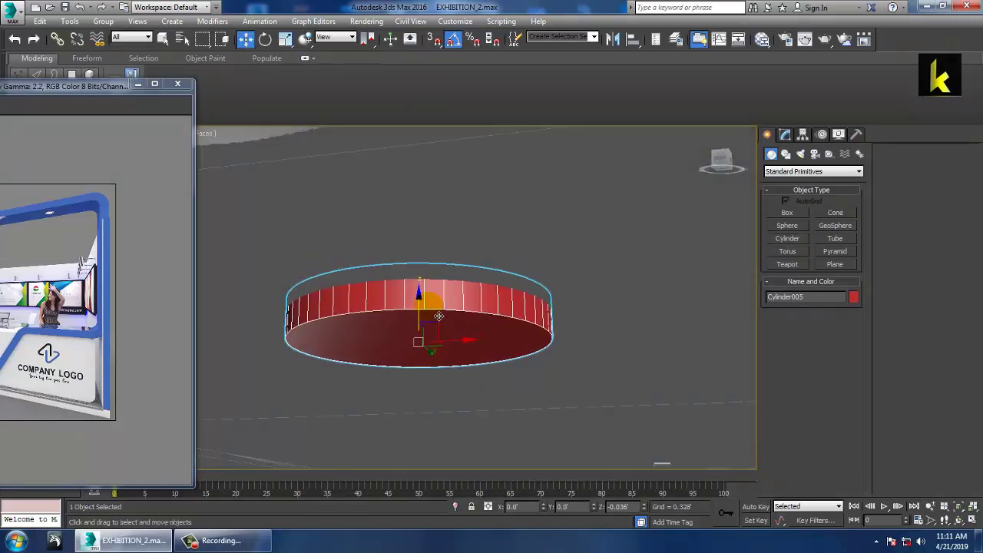
scroll(583, 376, down, 2)
alt+middle_drag(583, 377, 584, 407)
scroll(564, 340, down, 5)
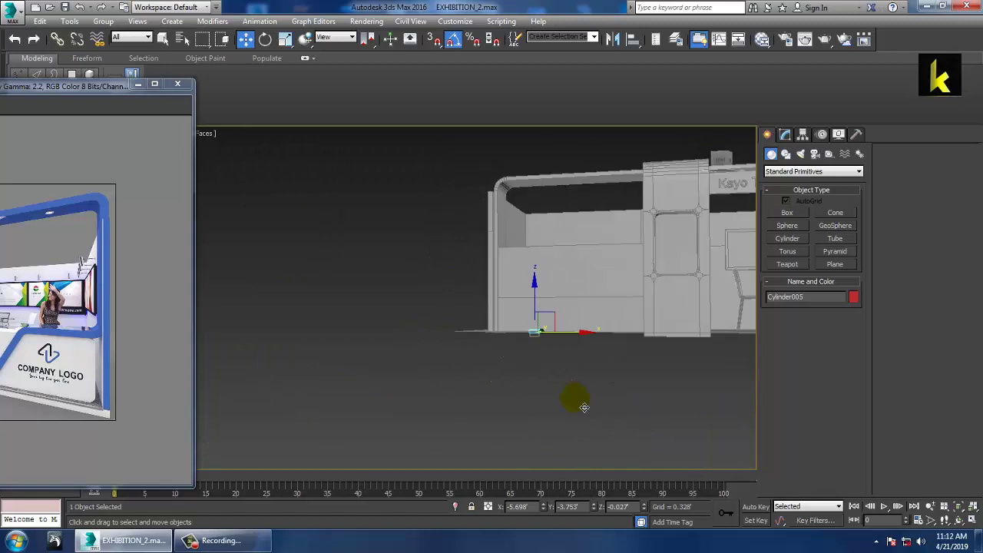
middle_drag(560, 355, 553, 377)
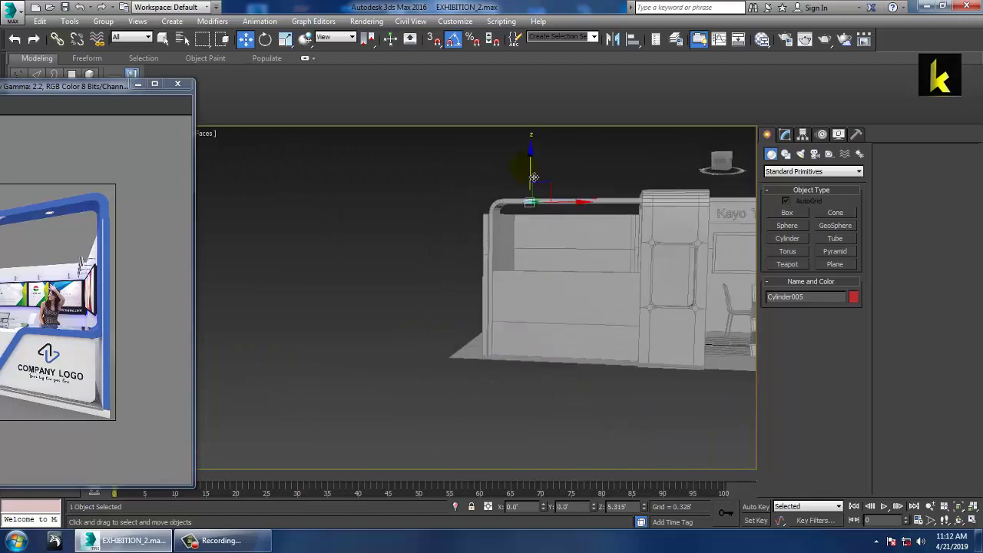
Scale the light cylinder down uniformly to about 52 percent to suit the beam.
key(z)
scroll(461, 299, down, 2)
key(r)
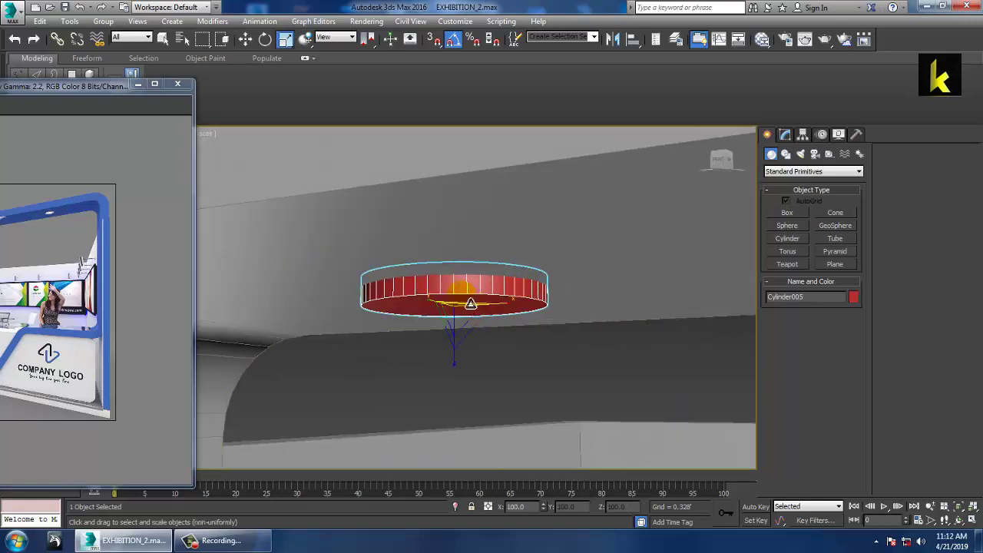
drag(470, 314, 509, 384)
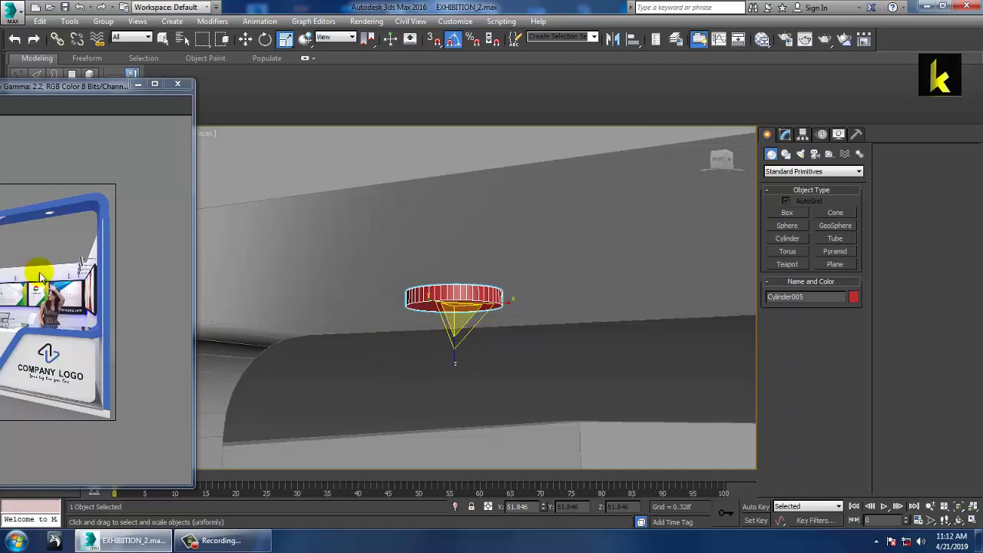
Copy the light cylinder along X to about -3.791', toward the front column, checking the spacing against the reference.
click(66, 88)
scroll(606, 328, down, 4)
drag(70, 91, 175, 83)
drag(105, 81, 124, 89)
alt+middle_drag(607, 325, 550, 332)
key(w)
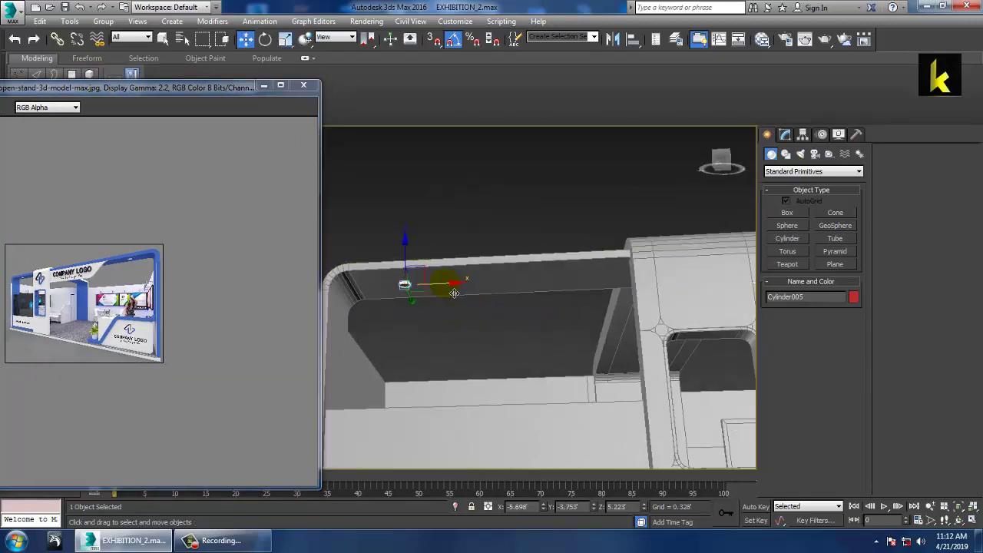
shift+drag(565, 285, 566, 286)
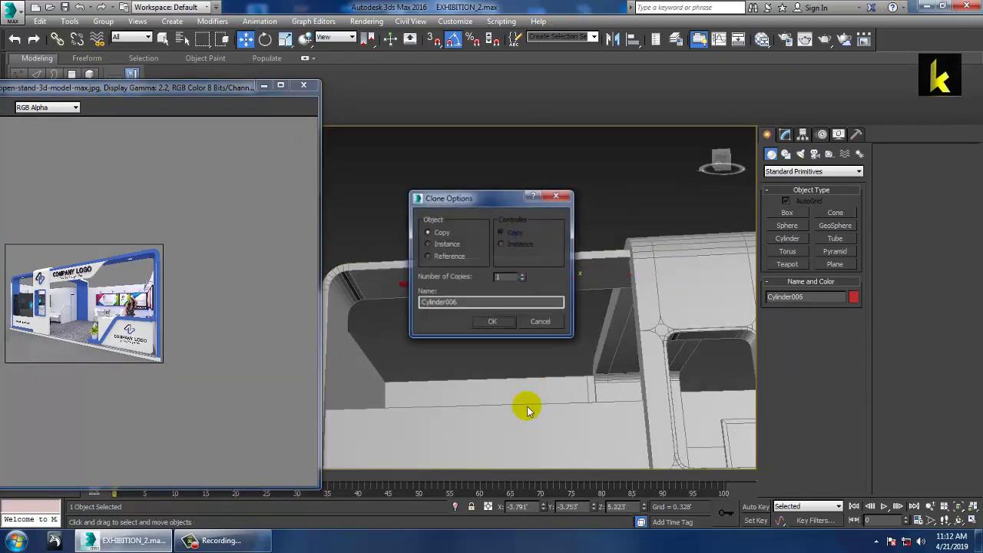
click(498, 323)
Select both beam lights and copy them along X to the beam section above the reception counter.
middle_drag(503, 324, 366, 332)
scroll(365, 333, down, 3)
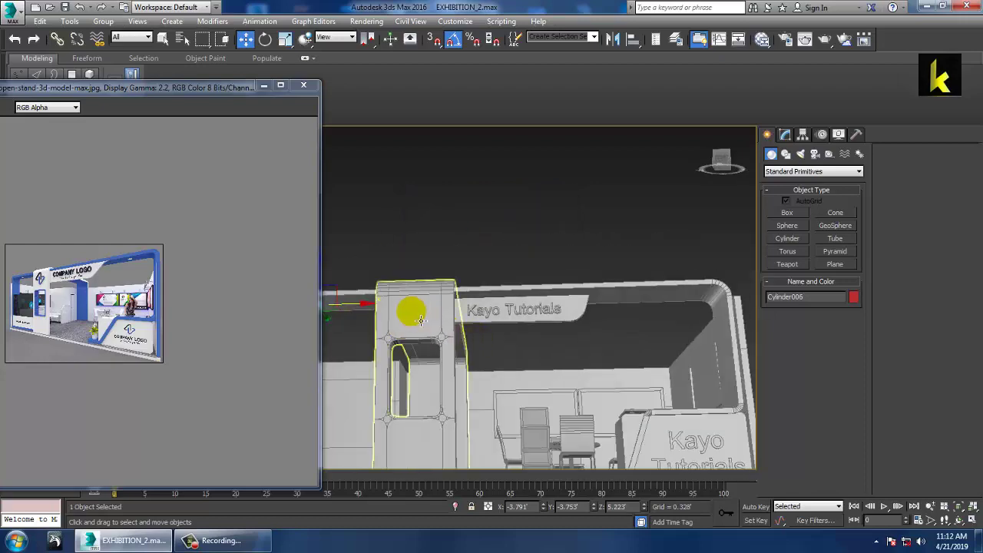
middle_drag(415, 304, 684, 338)
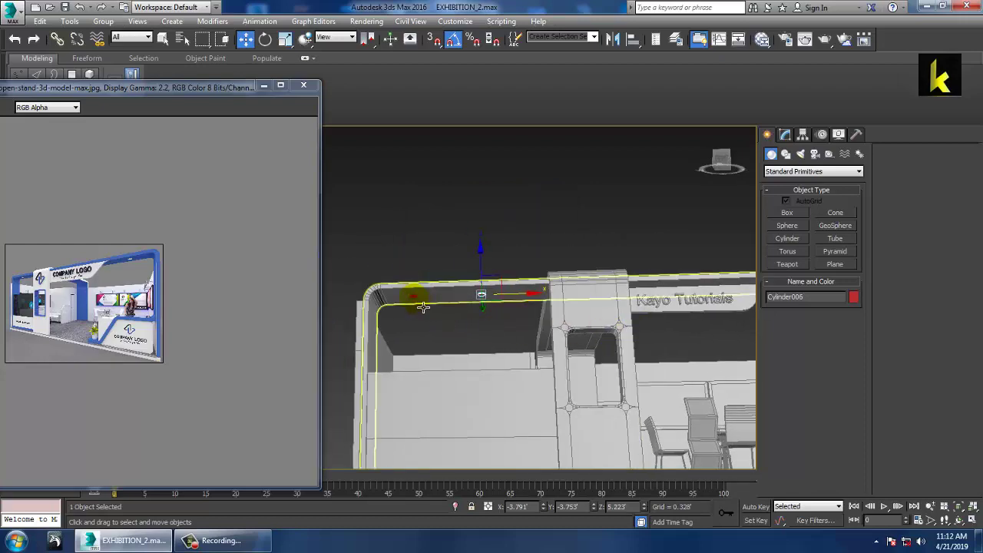
ctrl+click(413, 295)
alt+middle_drag(495, 296, 531, 358)
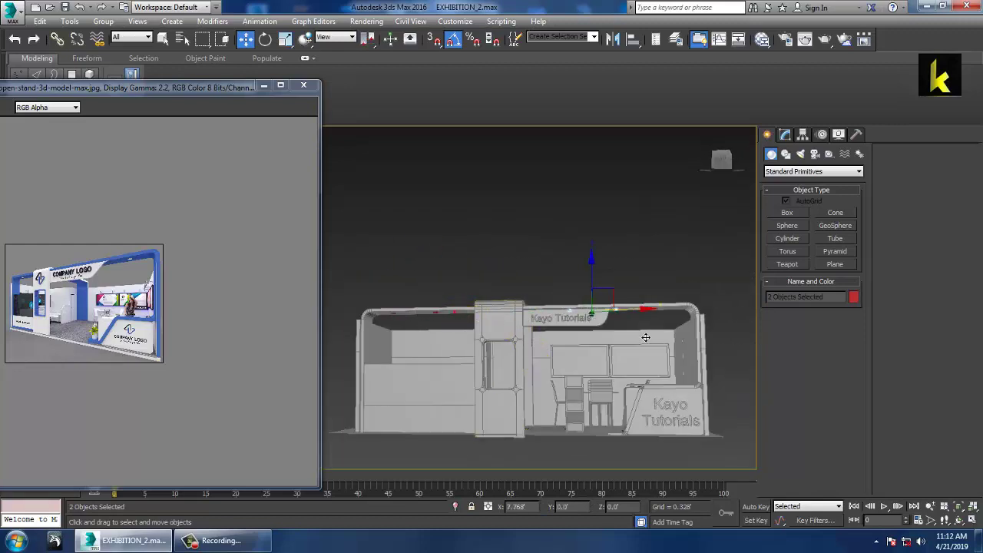
shift+drag(689, 337, 689, 337)
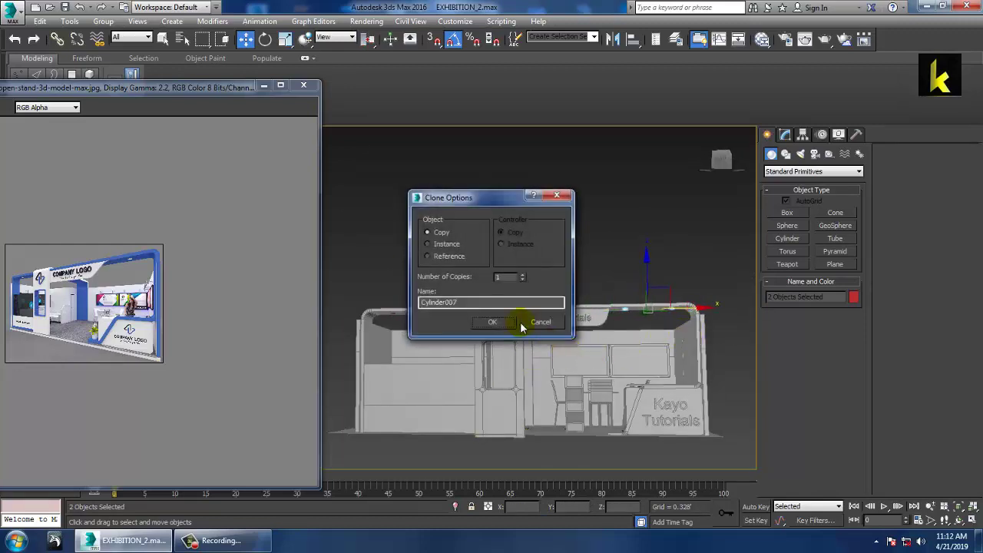
click(505, 328)
Apply the light gray custom object color to the whole scene again, including the new beam lights.
alt+middle_drag(566, 312, 619, 376)
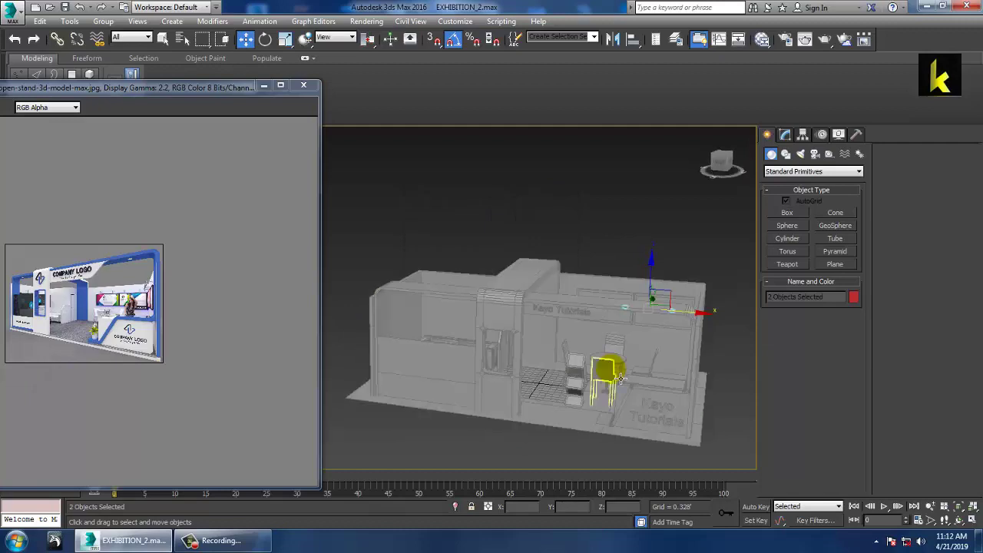
key(ctrl+a)
click(853, 297)
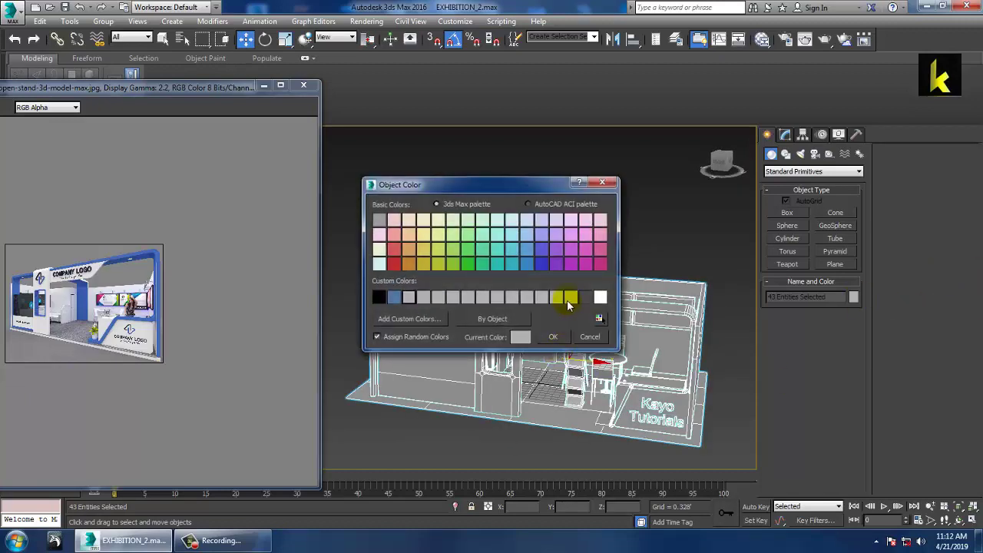
click(553, 336)
Examine the spotlights and display screens on the reference's back wall and compare them with the stall model.
scroll(149, 318, up, 2)
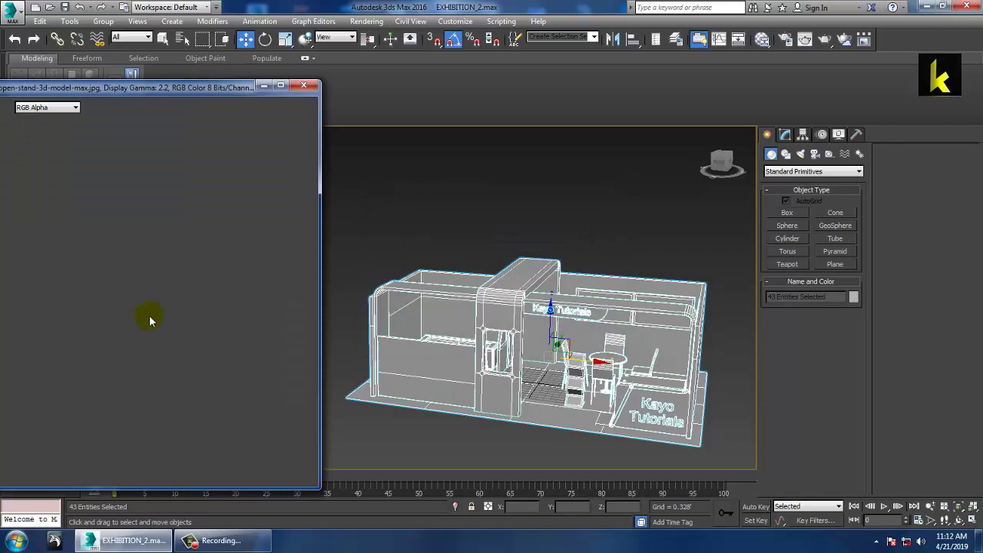
mouse_move(612, 364)
alt+middle_down()
mouse_move(620, 391)
mouse_move(596, 375)
alt+middle_up()
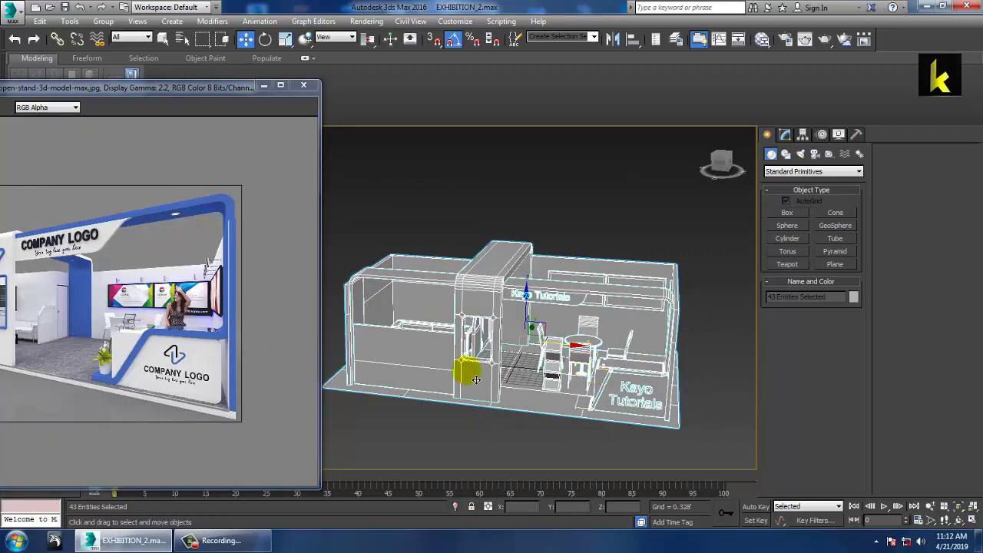
scroll(156, 298, up, 2)
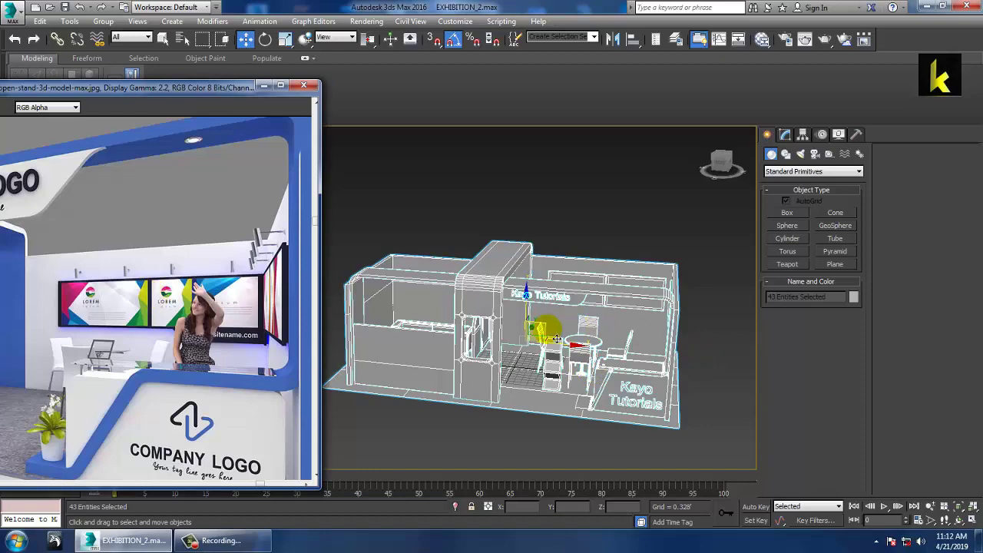
alt+middle_drag(556, 338, 619, 307)
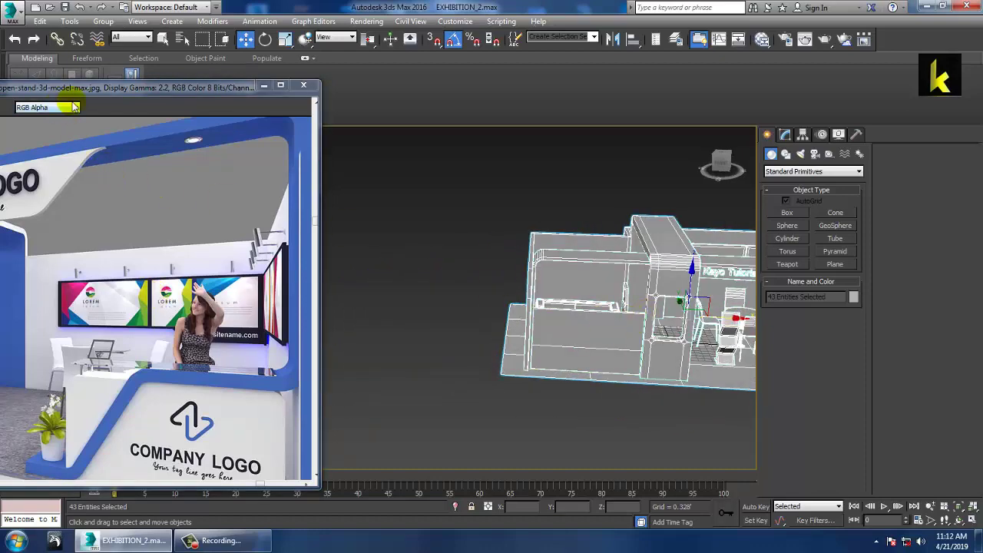
drag(83, 84, 139, 58)
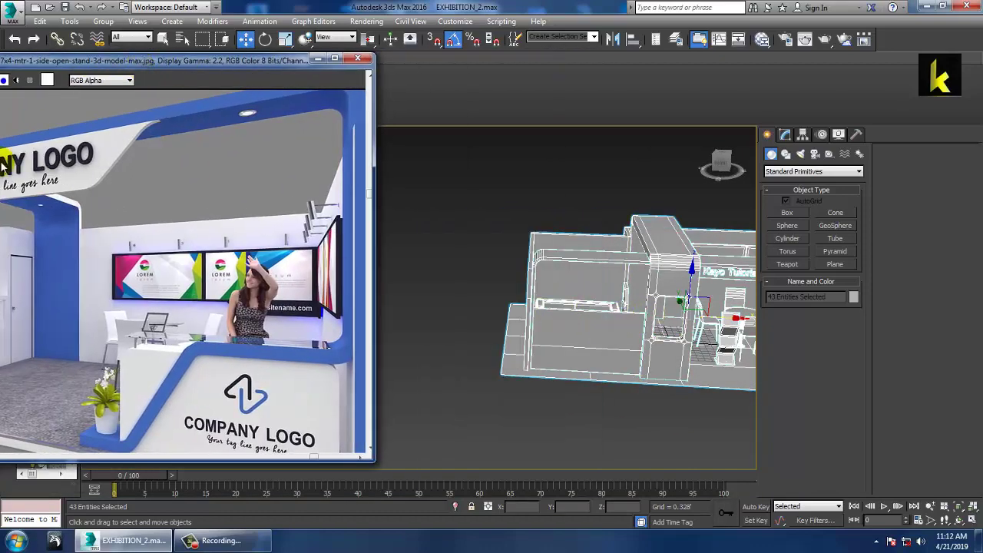
Compare the reference's front column niche and its surroundings with the matching column opening in the stall model.
alt+middle_drag(499, 310, 376, 312)
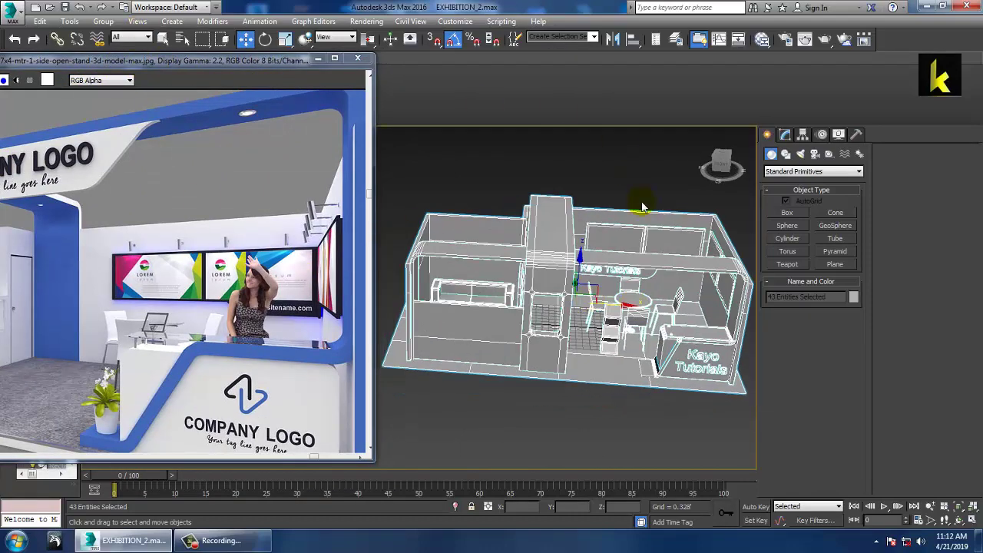
key(c)
click(529, 315)
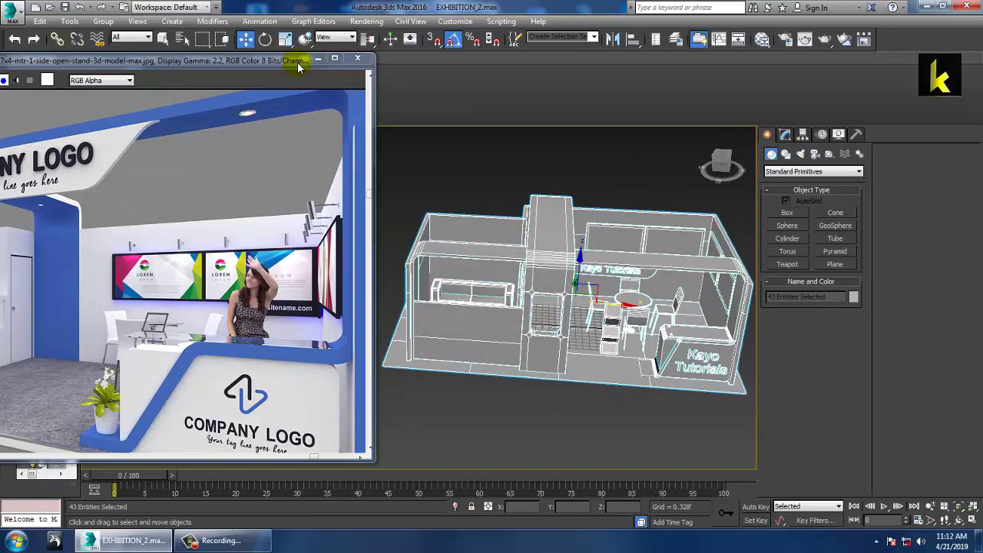
drag(235, 66, 310, 42)
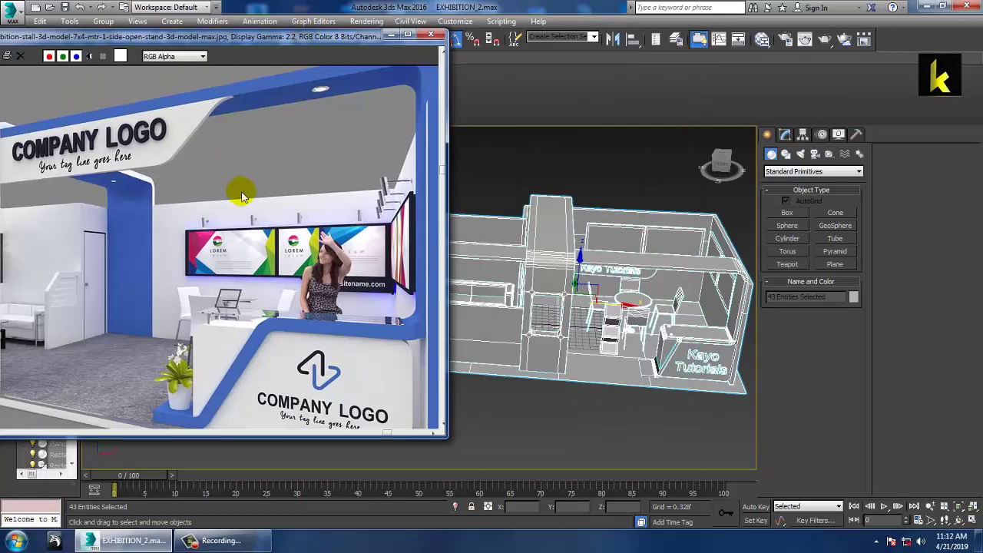
scroll(278, 260, down, 2)
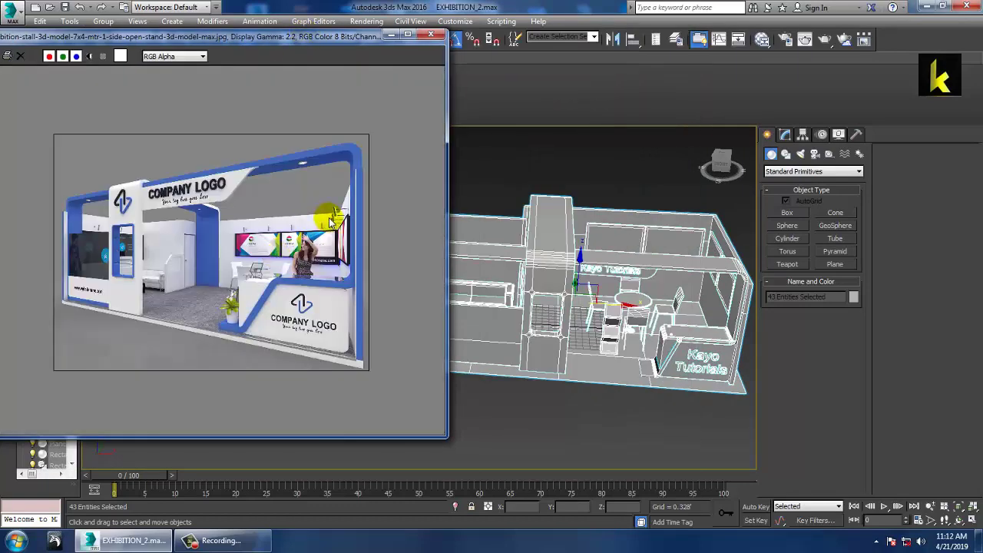
click(389, 37)
alt+middle_drag(554, 193, 559, 318)
scroll(557, 317, up, 5)
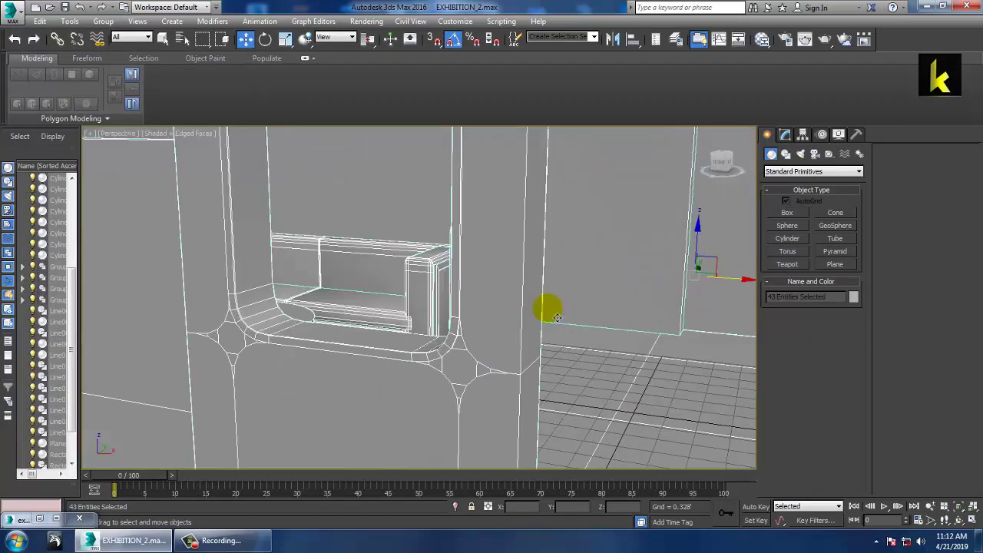
alt+middle_drag(472, 296, 300, 324)
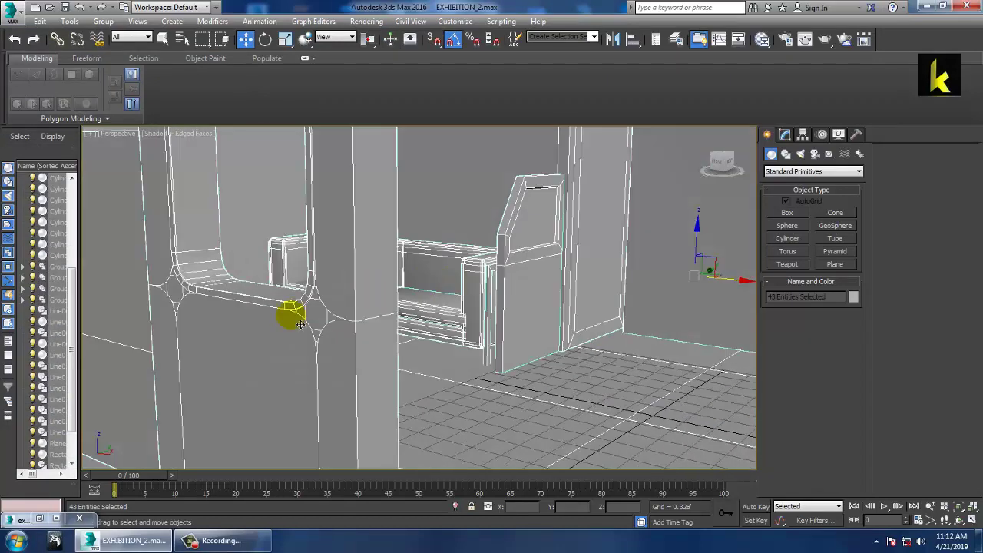
click(47, 519)
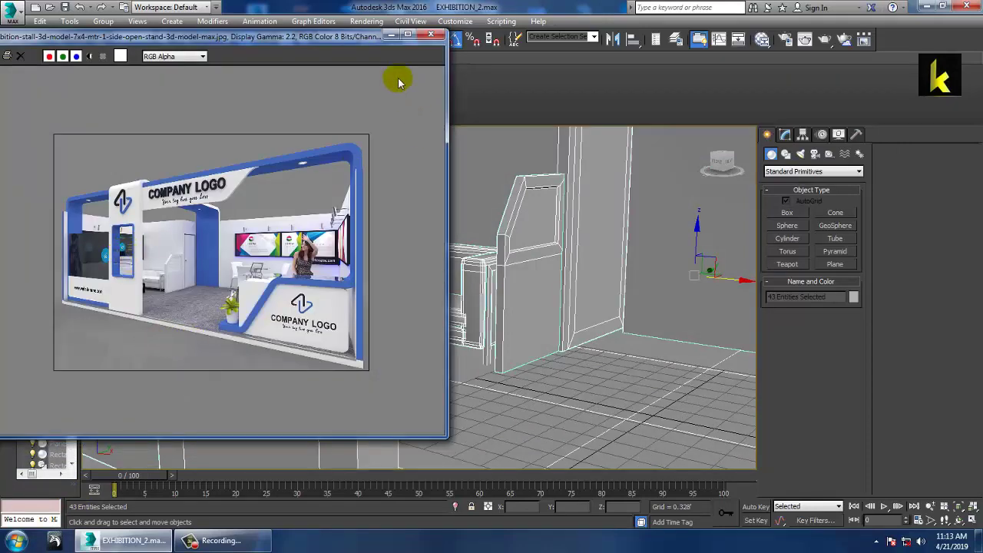
click(390, 35)
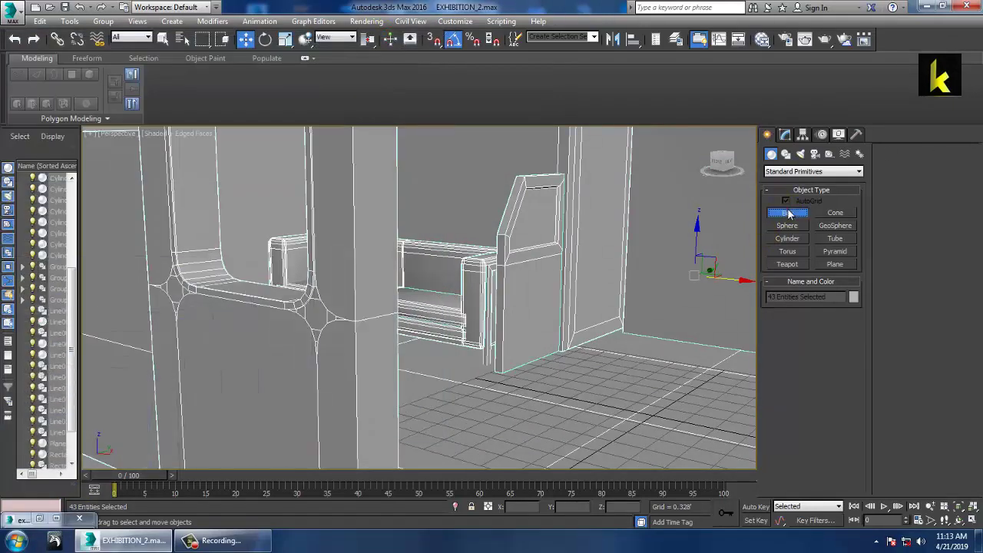
Draw a thin box about 0.252' long and 1.332' wide over the front column in the top view.
click(789, 214)
key(alt+w)
middle_drag(344, 232, 310, 235)
key(alt+w)
middle_drag(475, 259, 285, 255)
key(t)
scroll(285, 254, up, 2)
middle_drag(466, 308, 496, 313)
scroll(496, 313, up, 2)
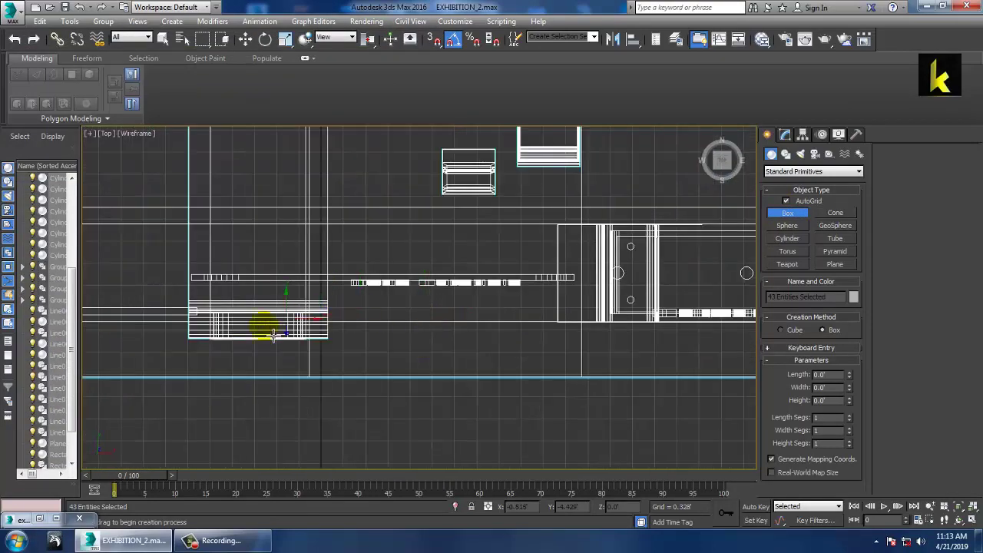
drag(223, 324, 303, 340)
click(313, 341)
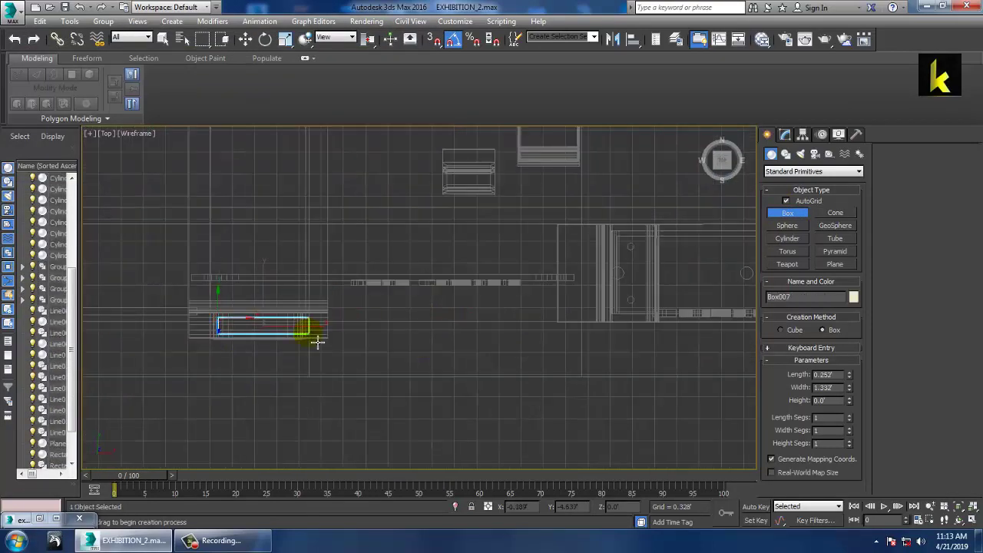
Lower the new box from the column's top into the column's window opening as a shelf.
key(w)
key(alt+w)
middle_click(497, 348)
key(z)
key(alt+w)
scroll(494, 341, down, 5)
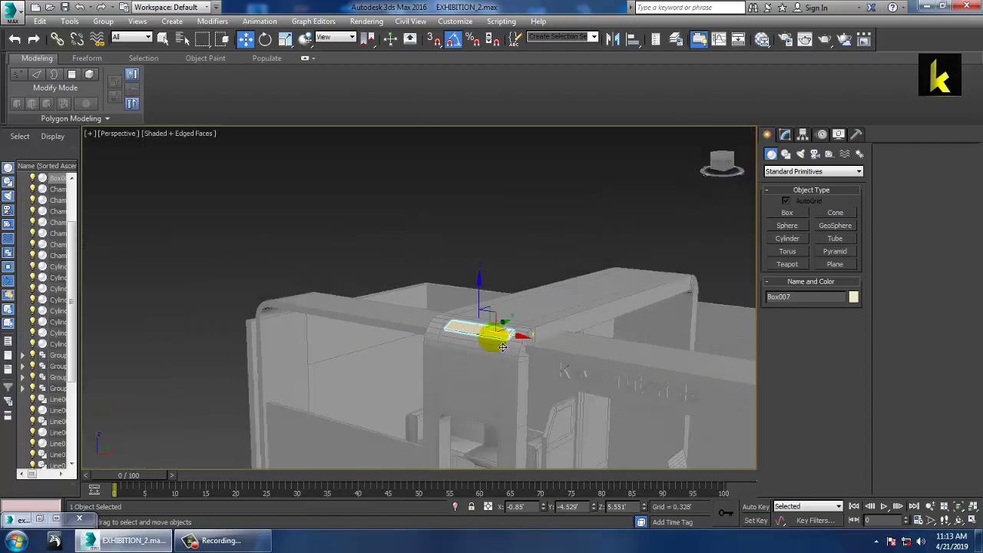
scroll(516, 358, down, 3)
scroll(513, 364, up, 6)
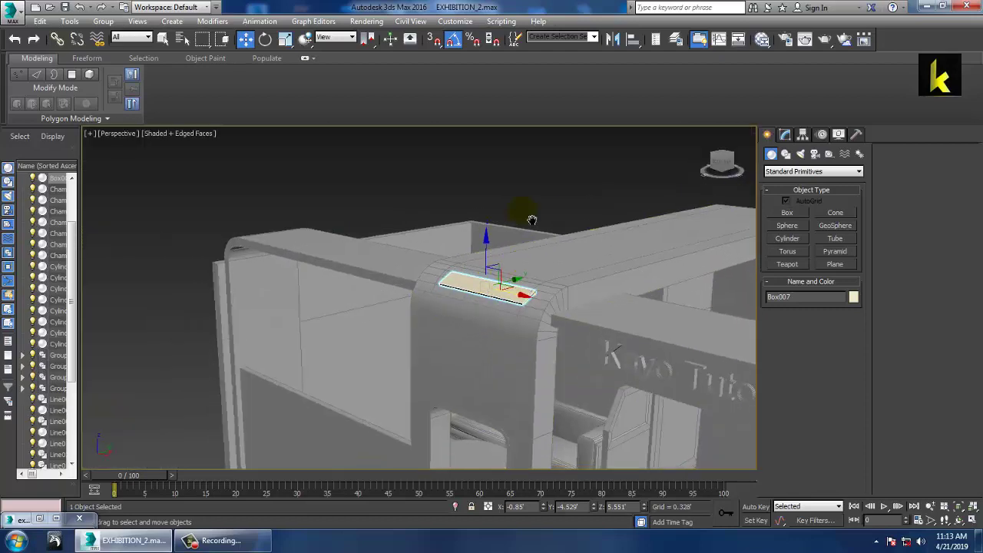
drag(500, 166, 507, 338)
Rotate the shelf box about the X axis until it lies level in the column opening.
key(e)
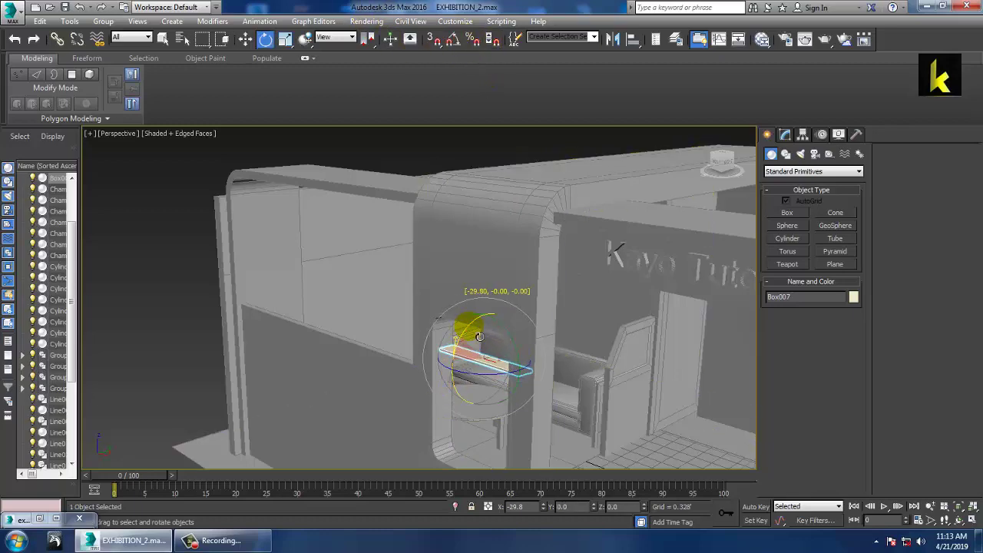
key(alt+w)
key(alt+w)
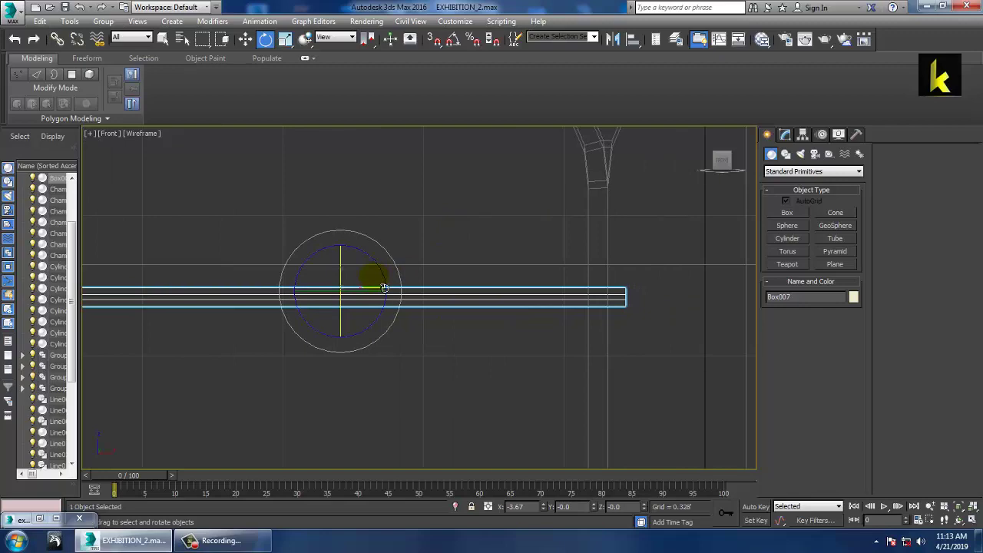
drag(352, 284, 362, 288)
key(alt+w)
key(alt+w)
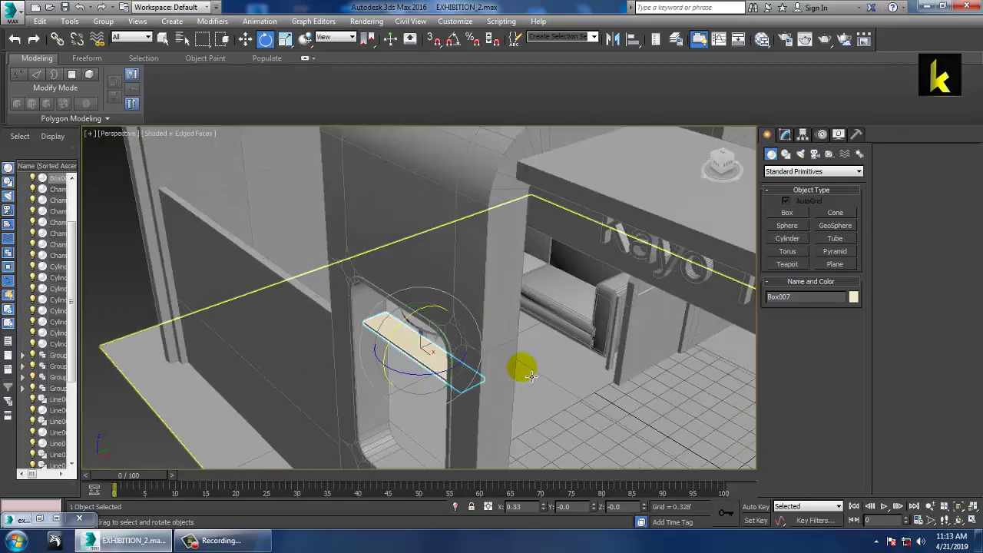
Scale the shelf to about 110% along X and position it inside the upper part of the column opening.
key(r)
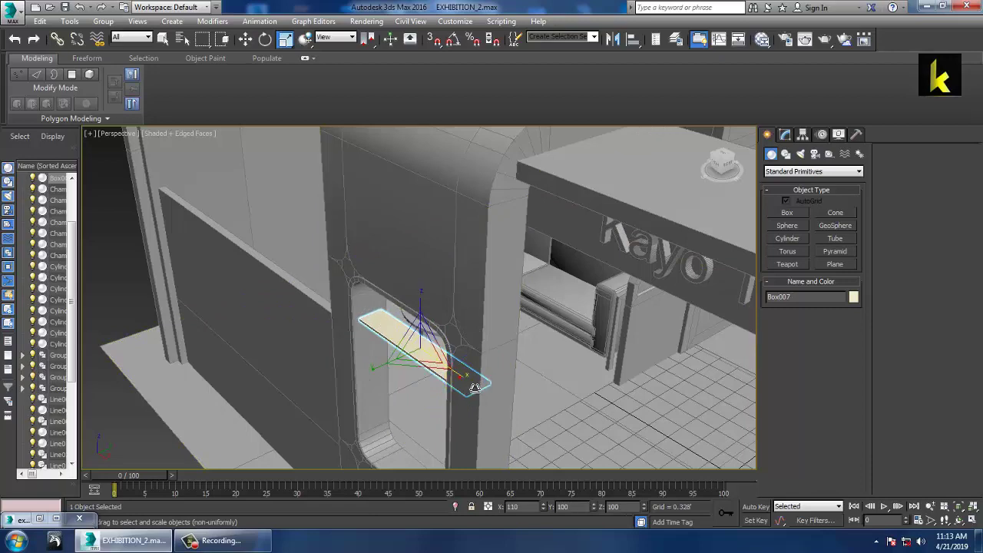
alt+middle_drag(478, 391, 354, 373)
drag(381, 368, 383, 370)
key(w)
alt+middle_drag(382, 369, 514, 290)
drag(498, 224, 501, 225)
alt+middle_drag(467, 203, 544, 202)
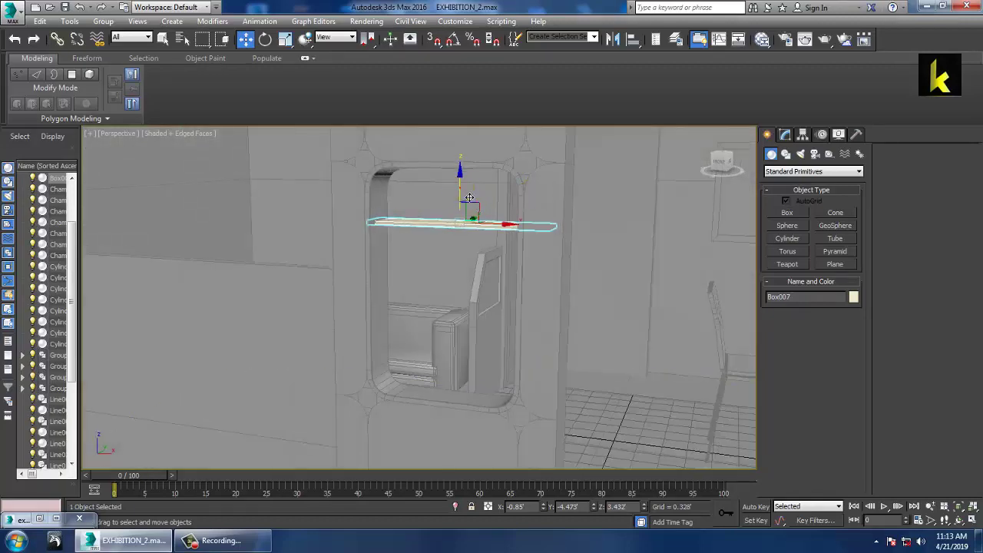
Copy the shelf downward as three evenly spaced copies, with the first at about Z 3.025'.
mouse_move(468, 198)
mouse_down()
mouse_move(471, 188)
mouse_move(469, 239)
mouse_up()
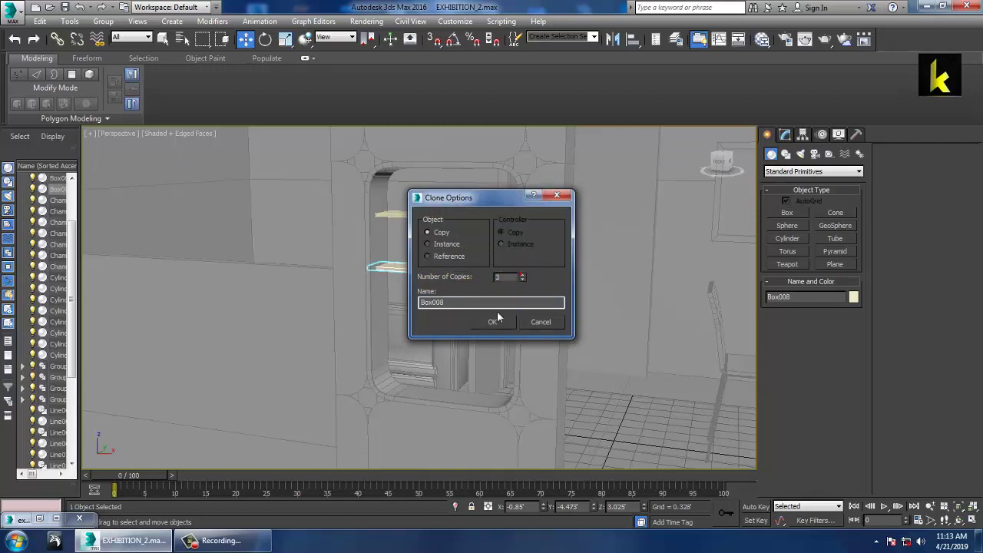
click(494, 321)
alt+middle_drag(498, 323, 605, 348)
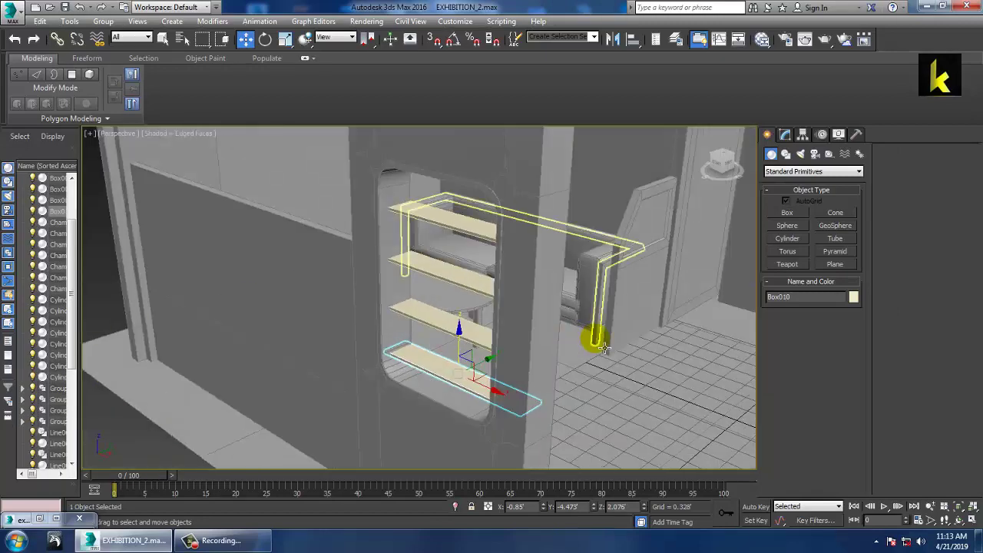
Apply the light gray custom object color to all objects, including the new shelves, and clear the selection.
key(ctrl+a)
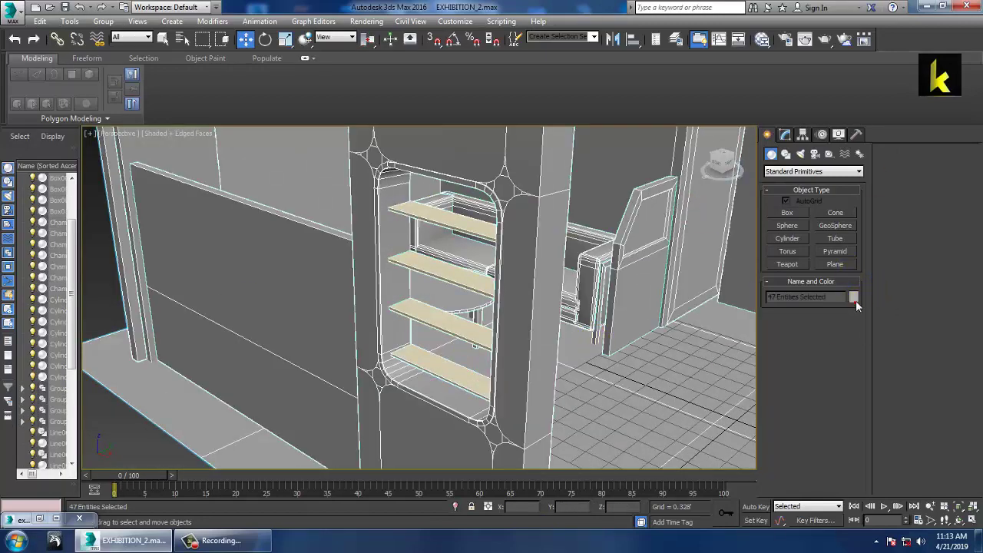
click(853, 297)
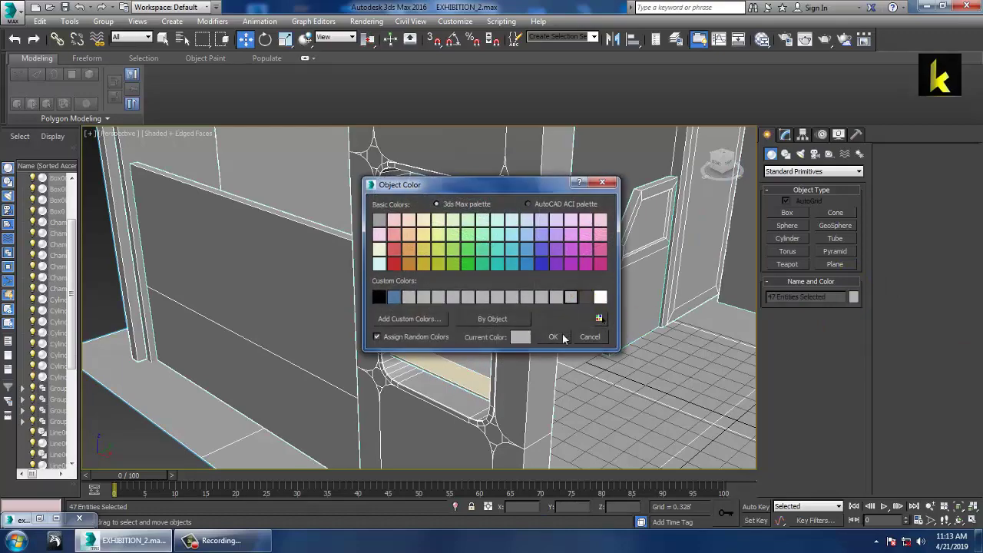
click(563, 337)
alt+middle_drag(590, 327, 667, 316)
scroll(474, 328, down, 6)
scroll(538, 342, up, 2)
alt+middle_drag(435, 327, 539, 317)
scroll(538, 342, up, 3)
click(596, 173)
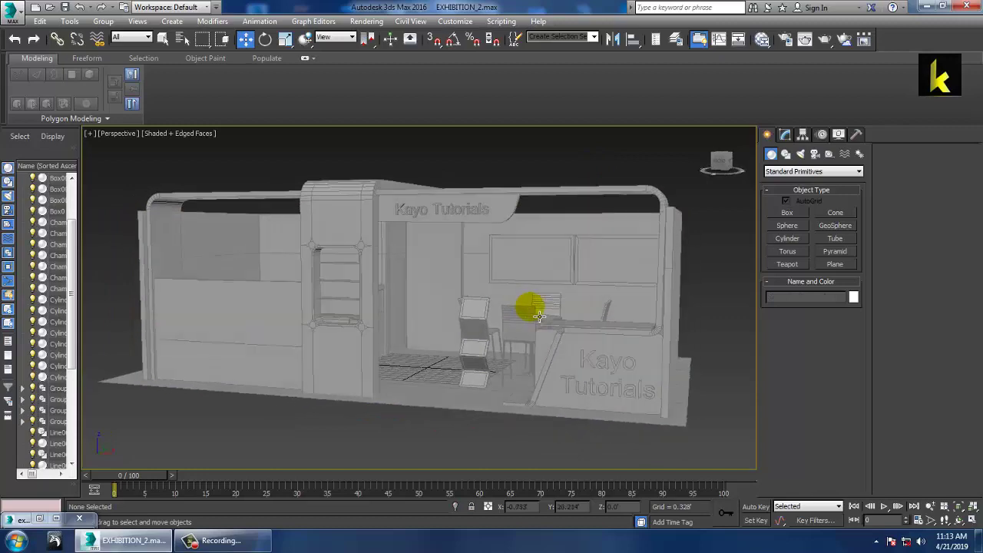
Check the reference's ground and draw a large ground plane extending well beyond the stall's floor.
click(40, 521)
click(391, 35)
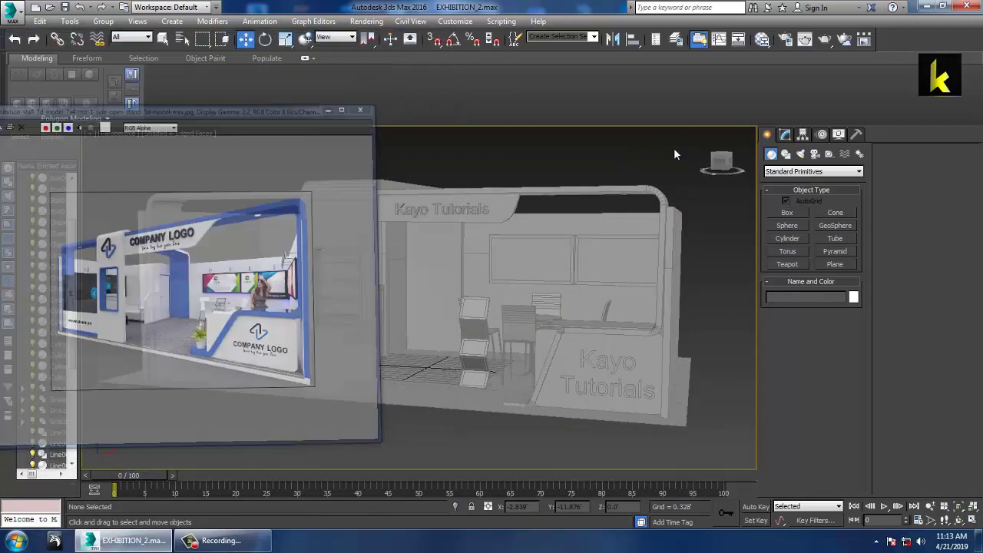
click(690, 411)
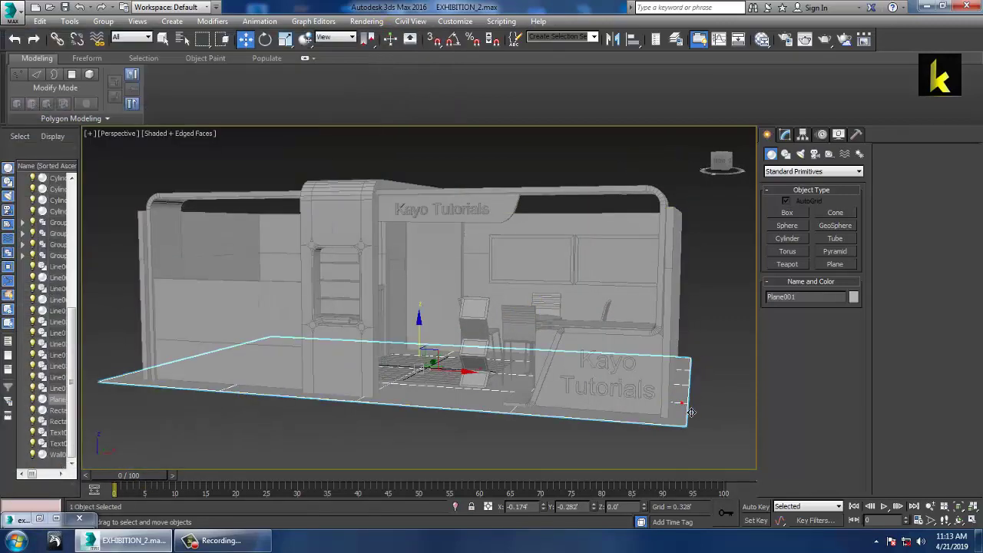
click(836, 264)
scroll(507, 402, down, 8)
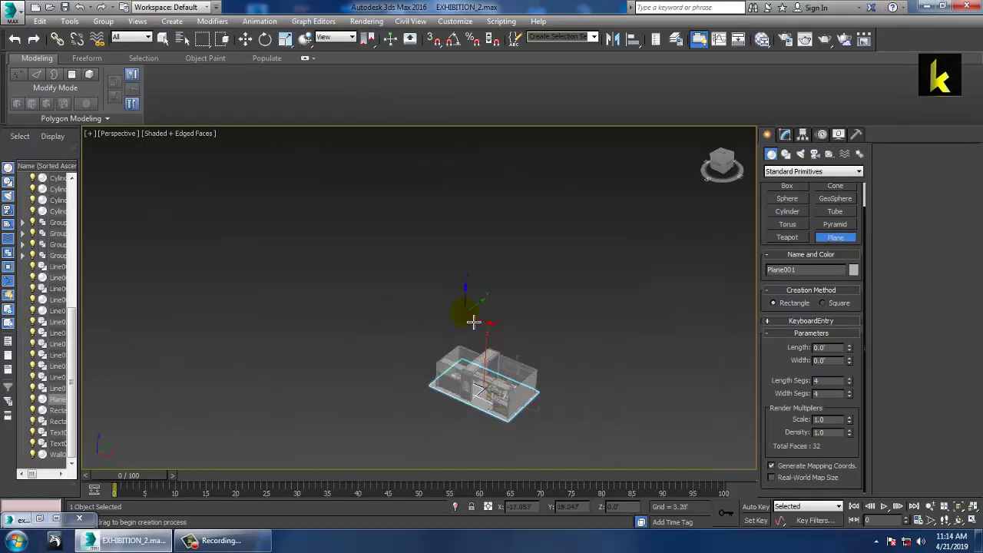
drag(466, 313, 507, 549)
right_click(520, 439)
Lower the ground plane to about Z -0.033', just beneath the stall floor, and give it the dark gray custom color.
alt+middle_drag(520, 438, 541, 355)
scroll(528, 422, up, 6)
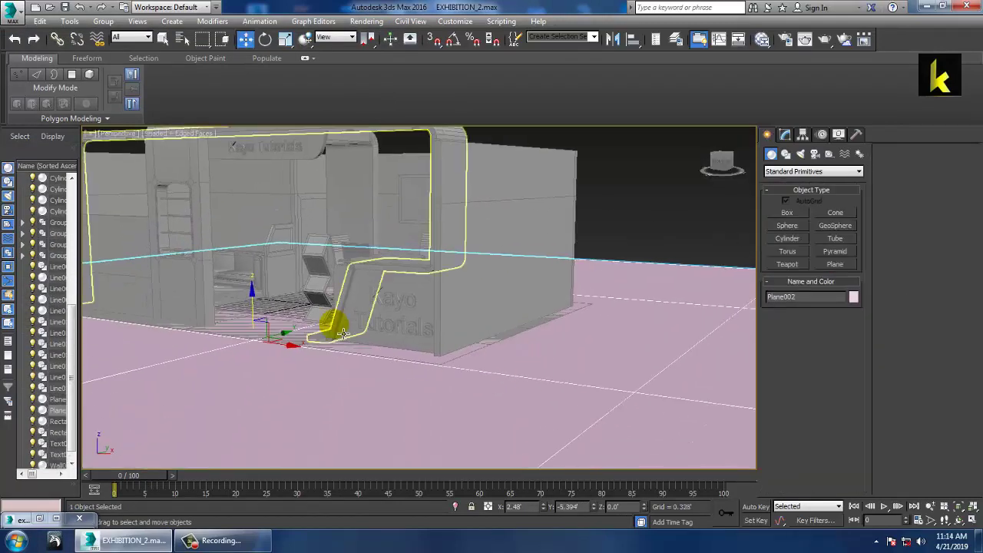
scroll(343, 332, up, 5)
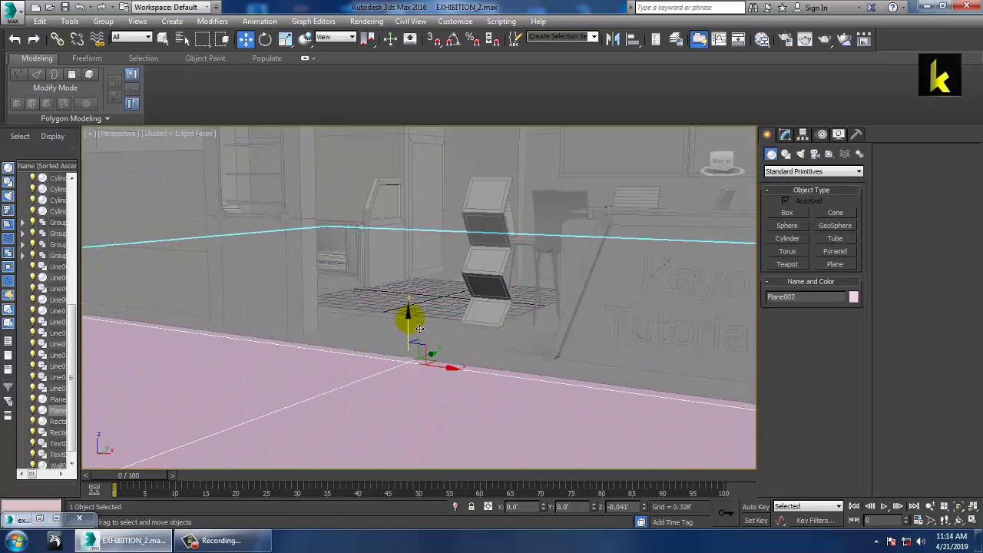
scroll(407, 353, down, 6)
scroll(430, 345, up, 8)
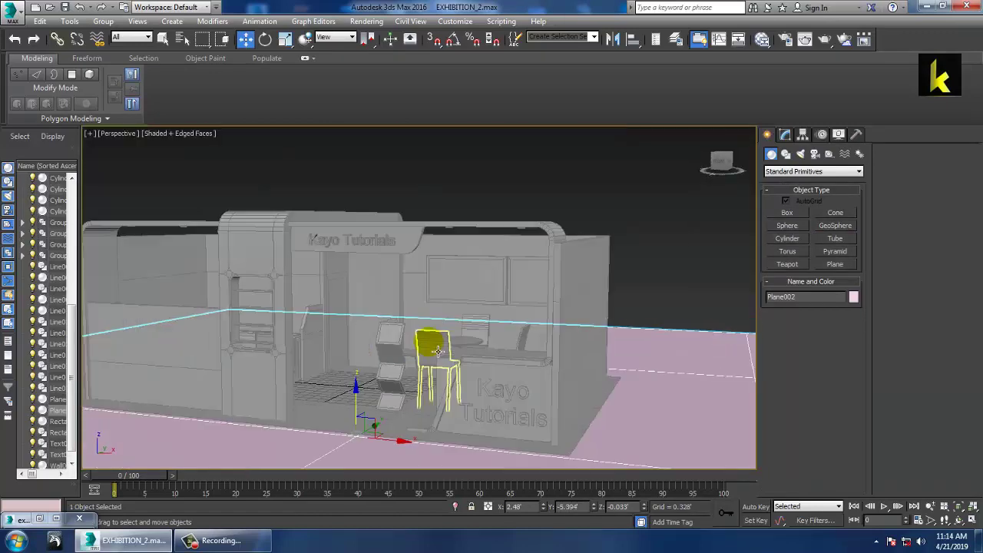
scroll(483, 335, down, 7)
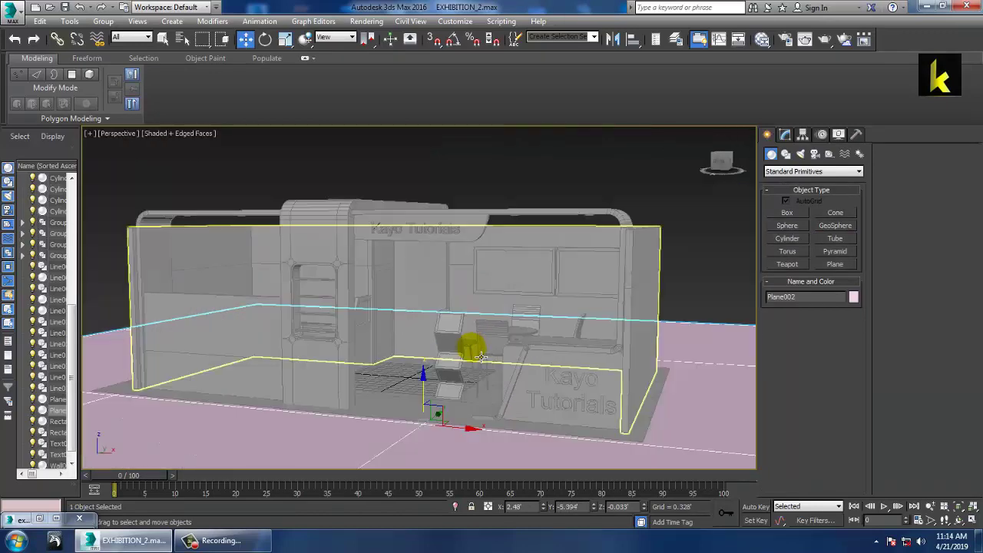
click(853, 296)
click(553, 337)
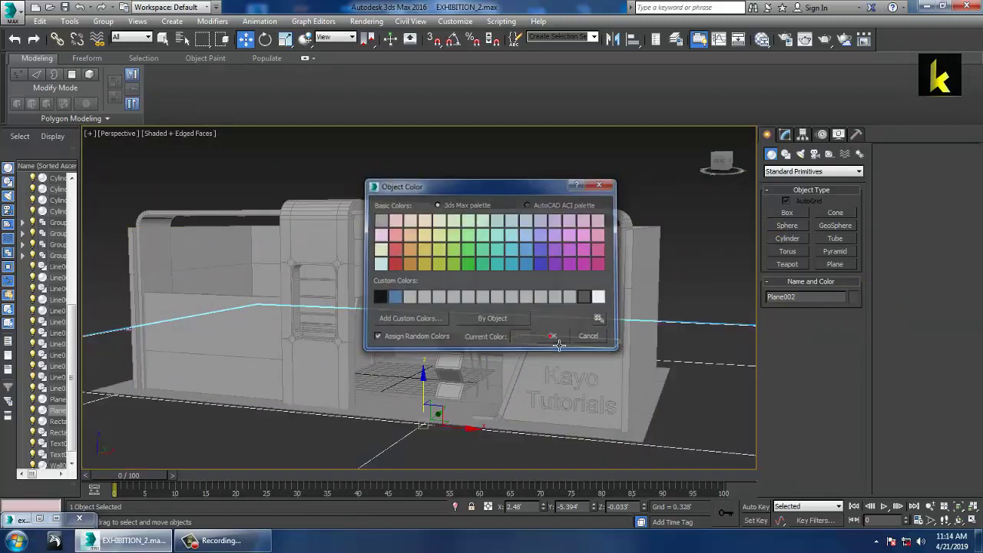
Check the stall's framing with safe frames and set the render output size to HDTV (video).
alt+middle_drag(553, 333, 472, 338)
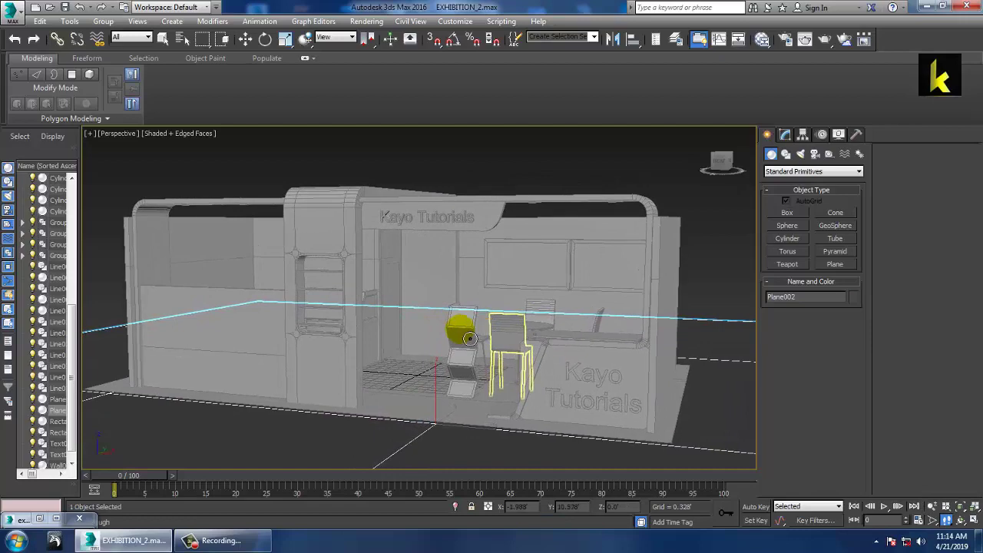
key(shift+f)
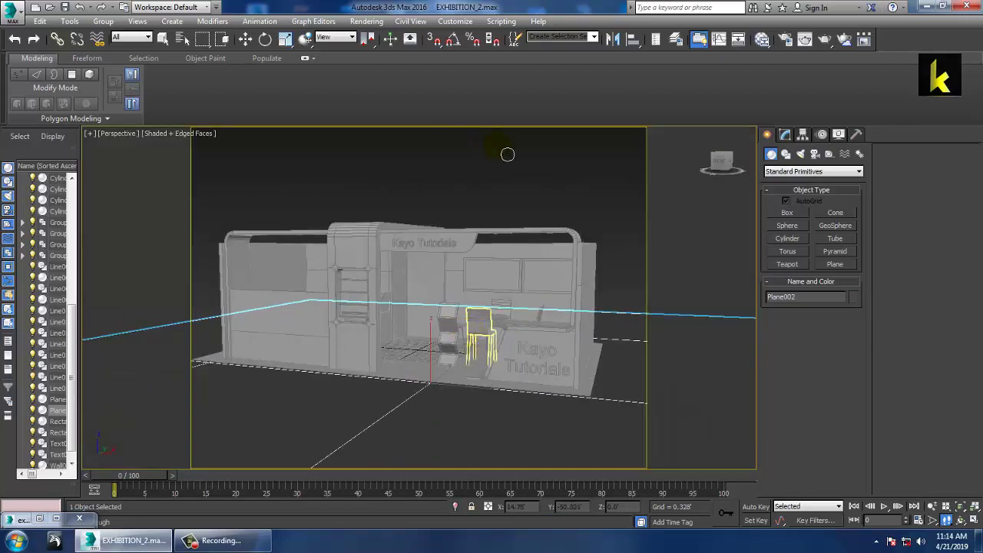
key(shift+f)
click(366, 21)
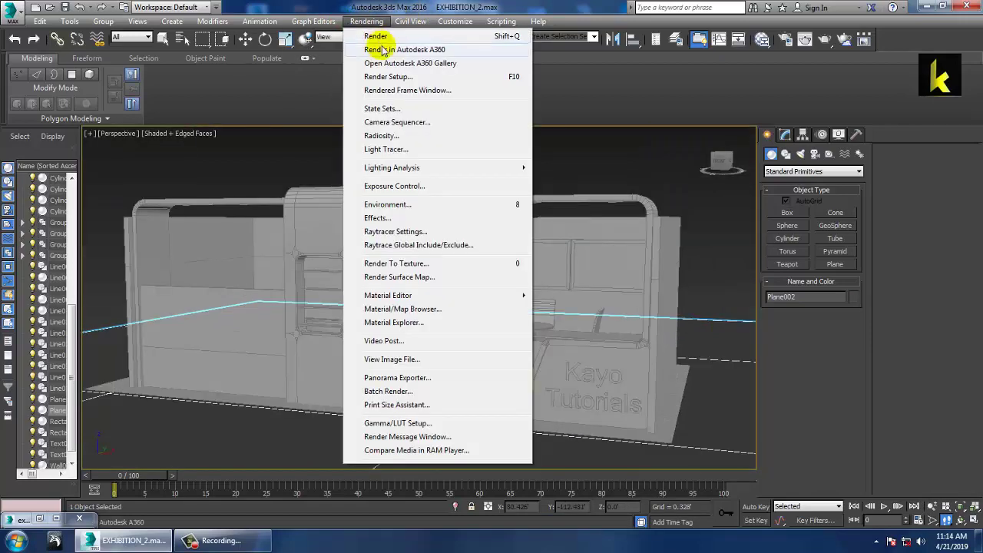
click(400, 77)
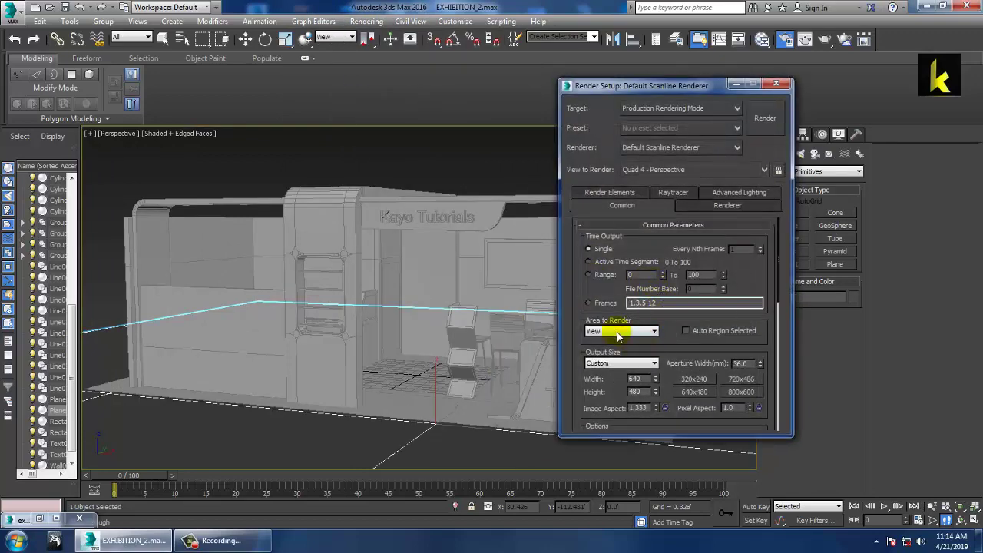
click(628, 364)
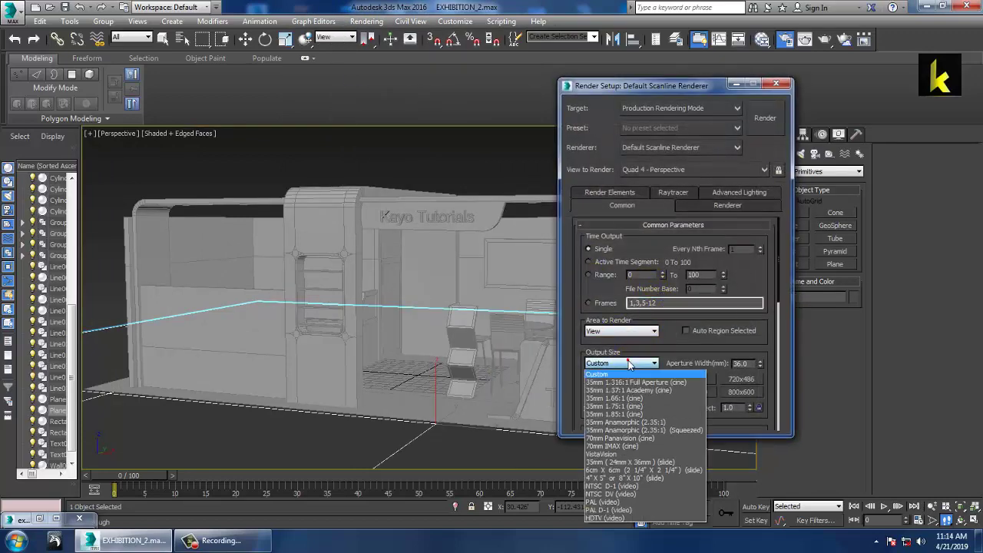
click(642, 518)
click(777, 84)
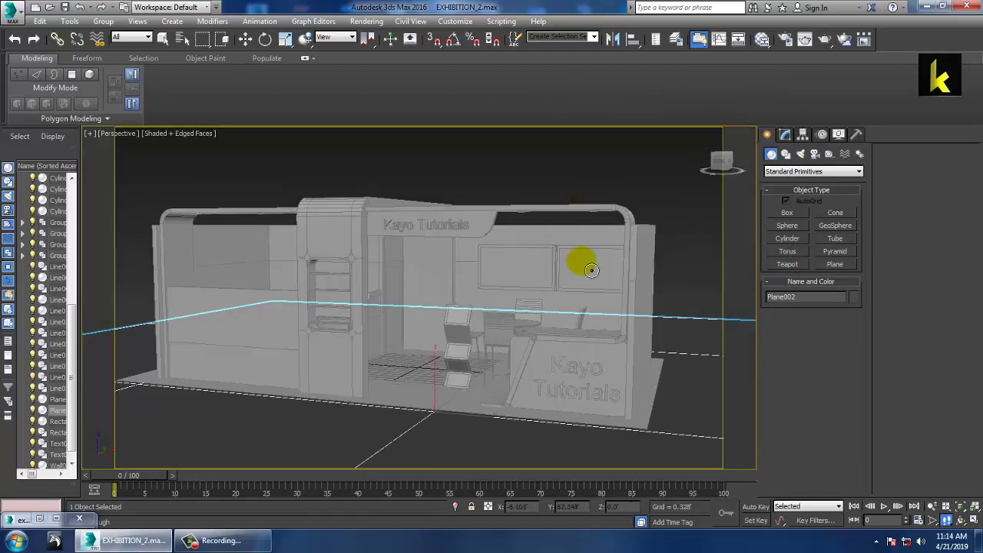
Frame the whole stall front in the perspective view and create a physical camera from that view.
middle_drag(555, 275, 583, 266)
key(Up)
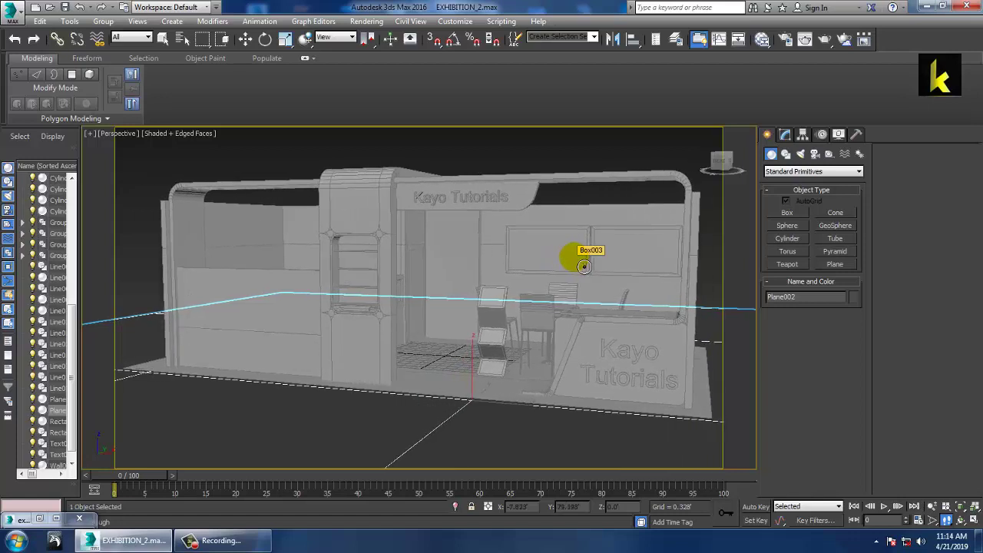
key(ctrl+c)
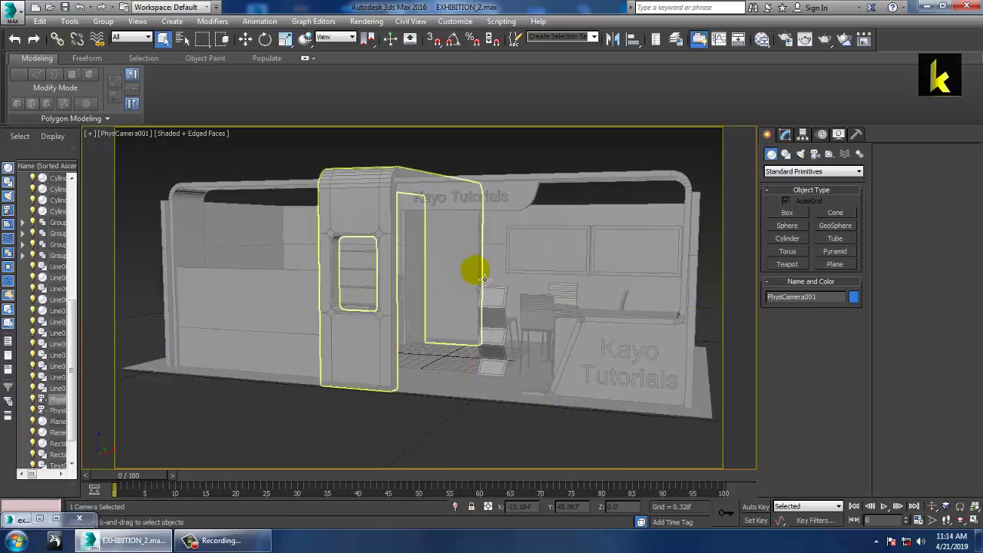